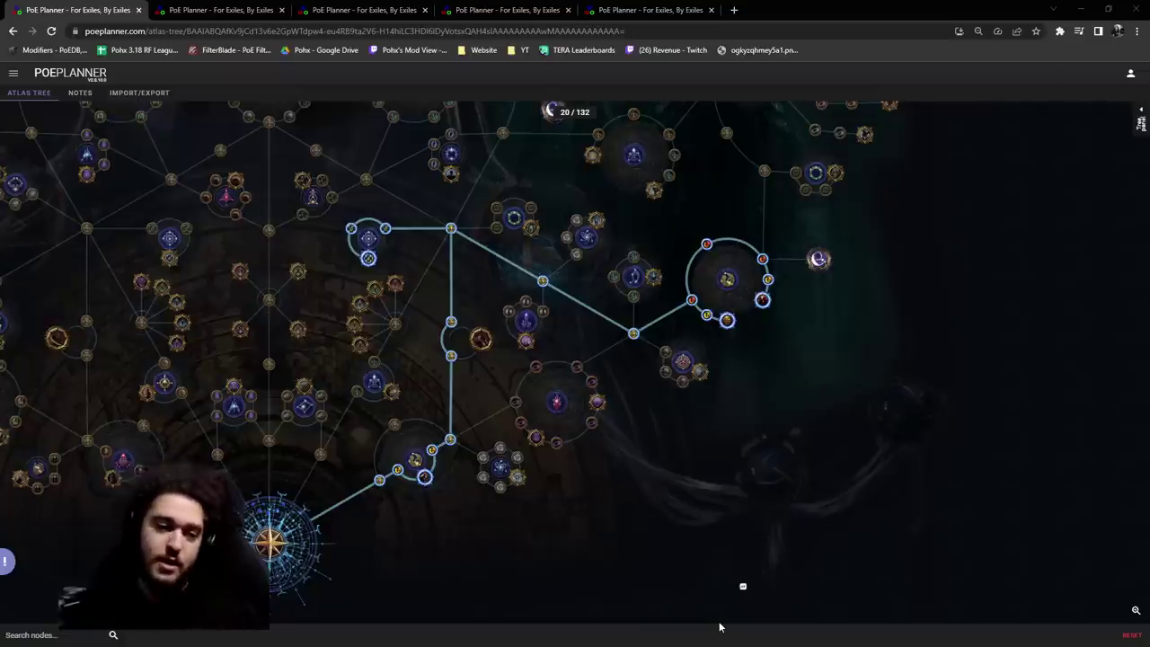
Step: Look over the first atlas tree's allocated path and read the Shaping the Mountains and Shaping the Seas nodes
left_click_drag(746, 518, 765, 541)
scroll(764, 539, "down", 1)
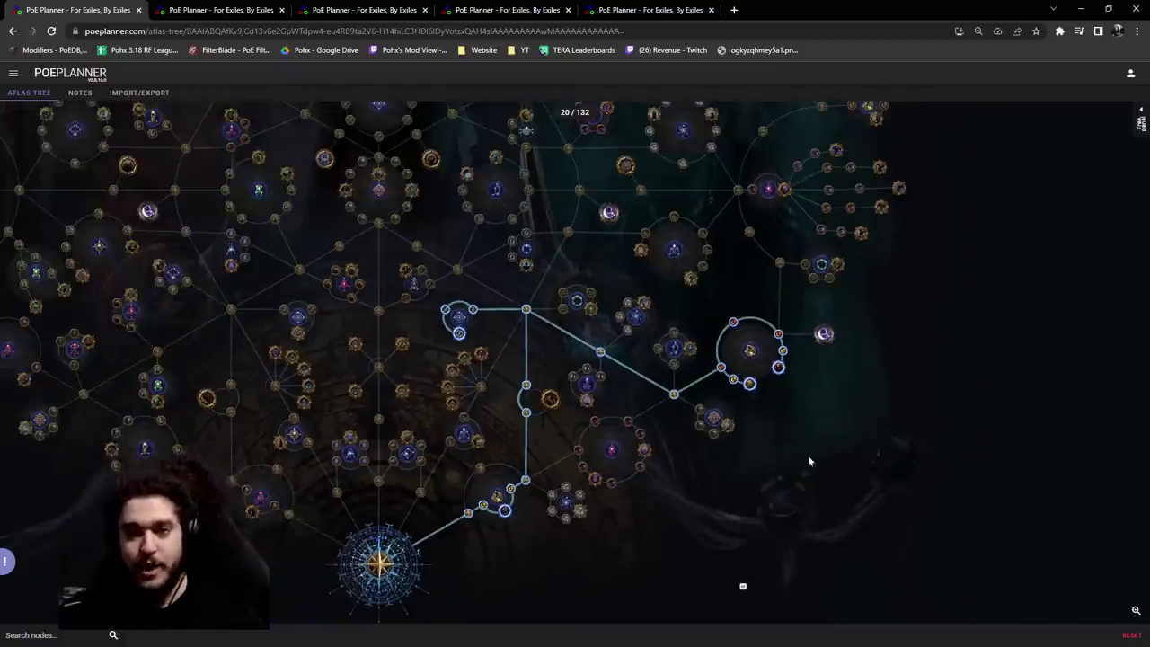
scroll(688, 413, "up", 1)
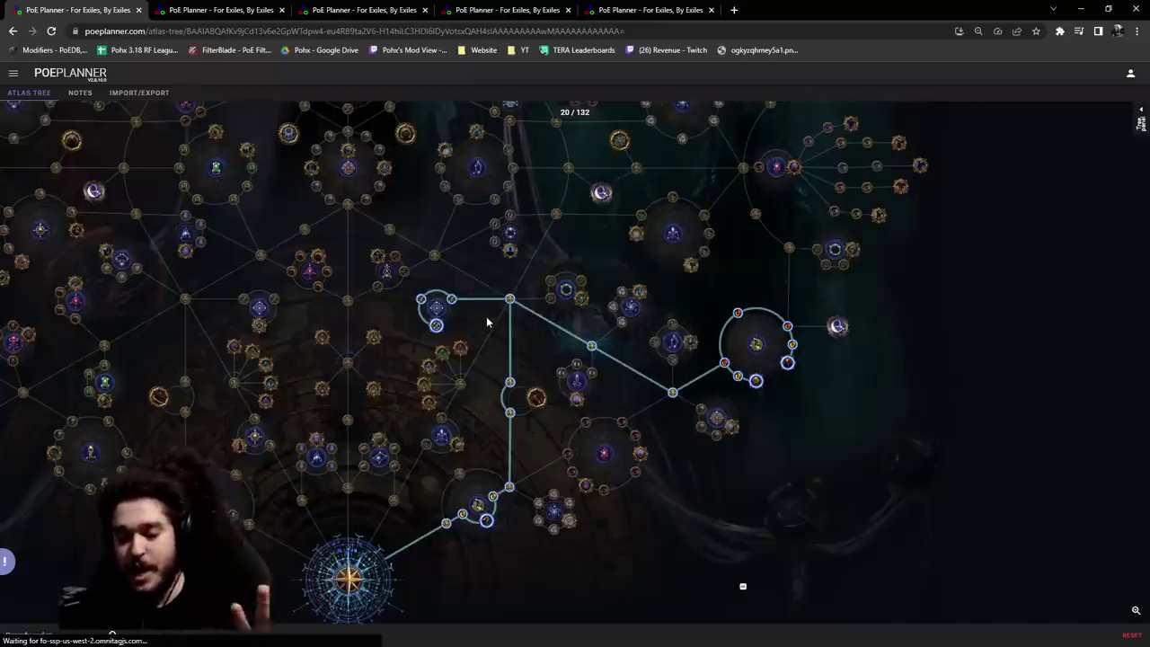
left_click_drag(487, 322, 570, 374)
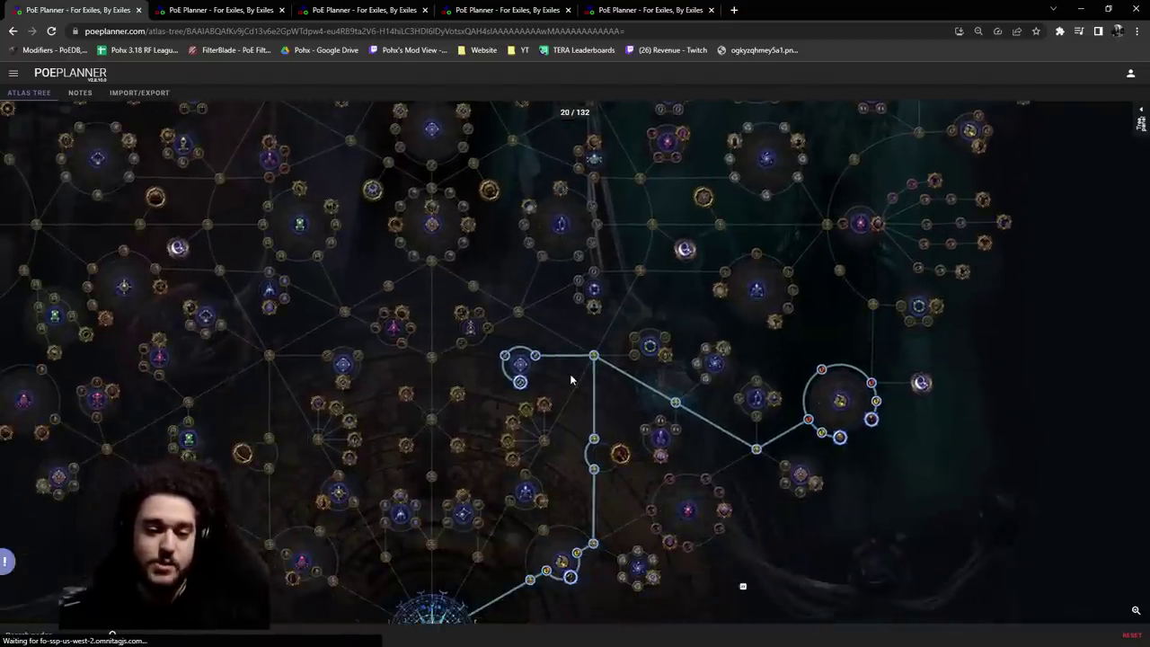
mouse_move(518, 388)
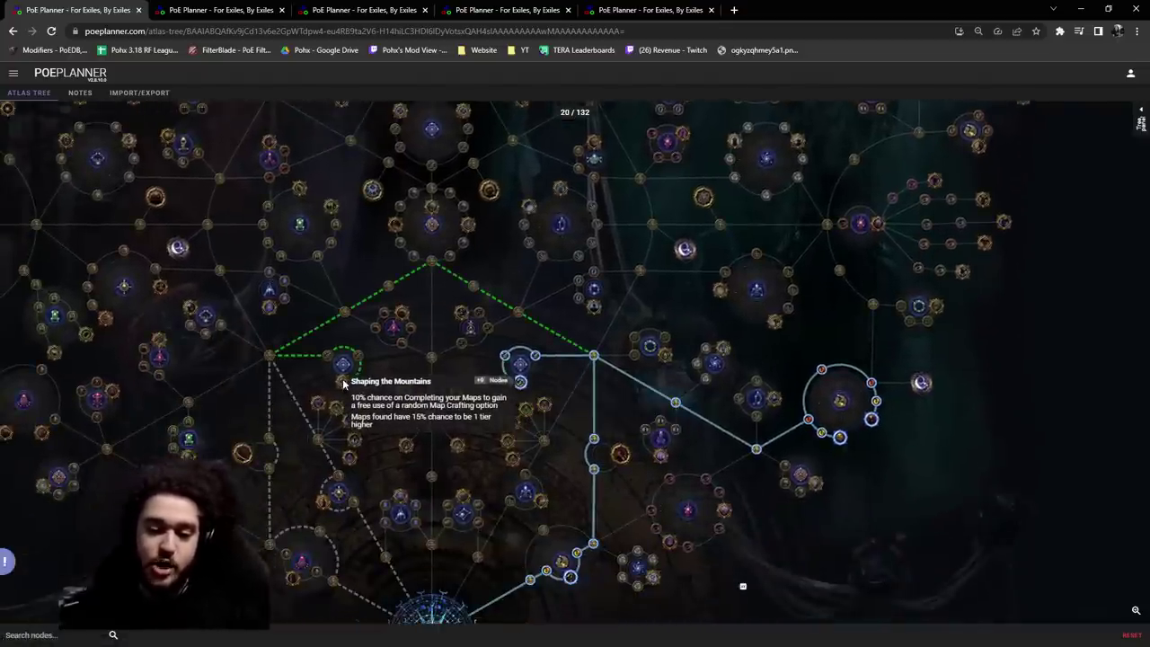
left_click_drag(420, 285, 442, 341)
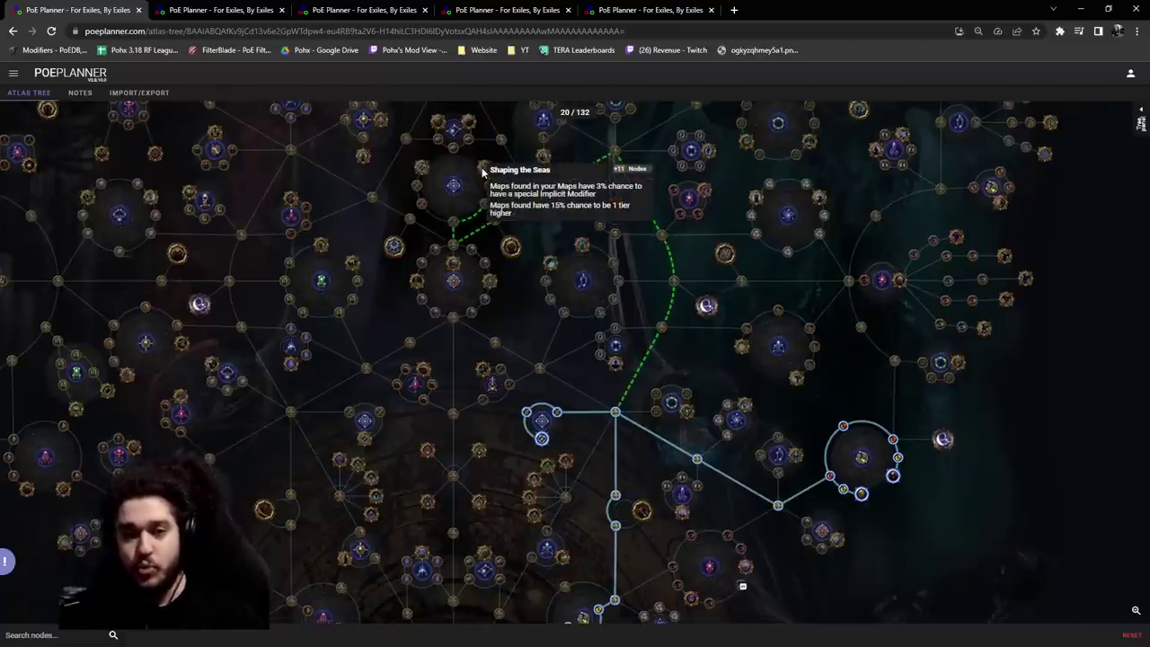
left_click_drag(575, 382, 484, 255)
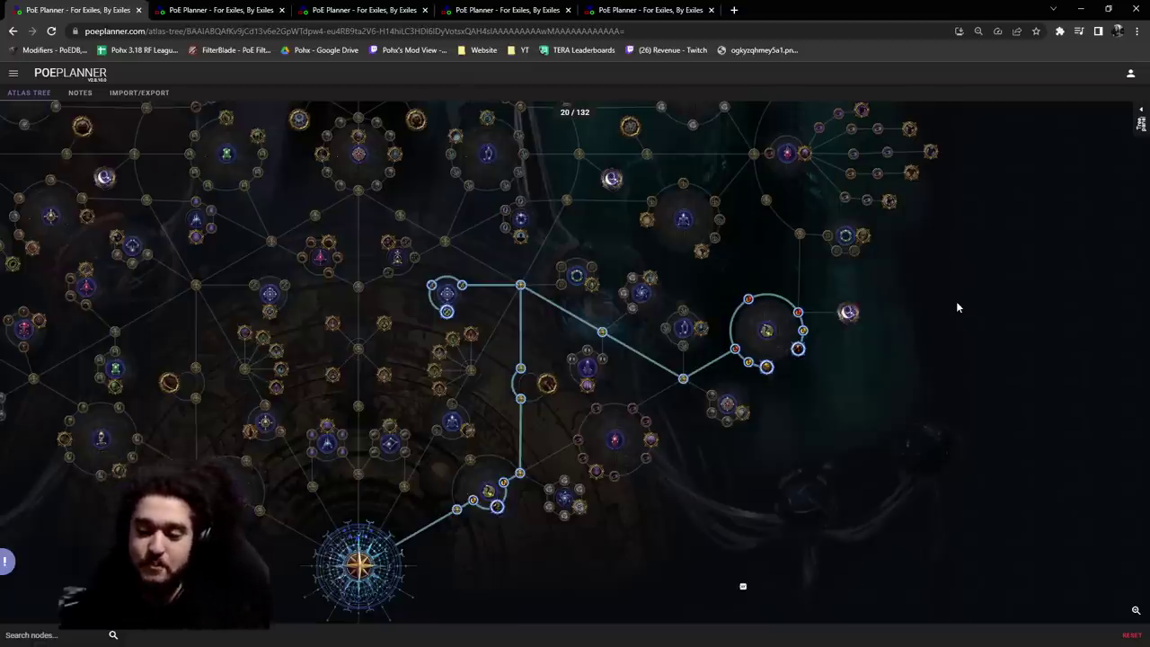
Step: Examine the allocated nodes beside the tree's starting point and the Adjacent Map Drop Chance node above them
scroll(667, 453, "up", 4)
scroll(493, 386, "down", 5)
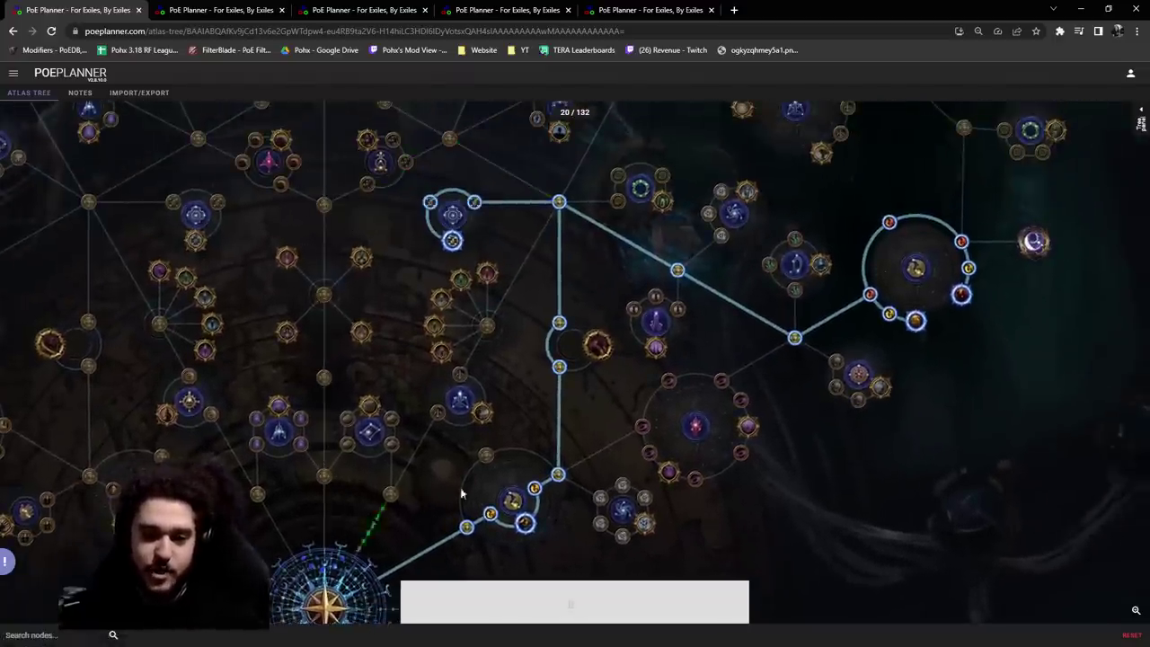
left_click_drag(969, 477, 937, 306)
scroll(540, 402, "up", 2)
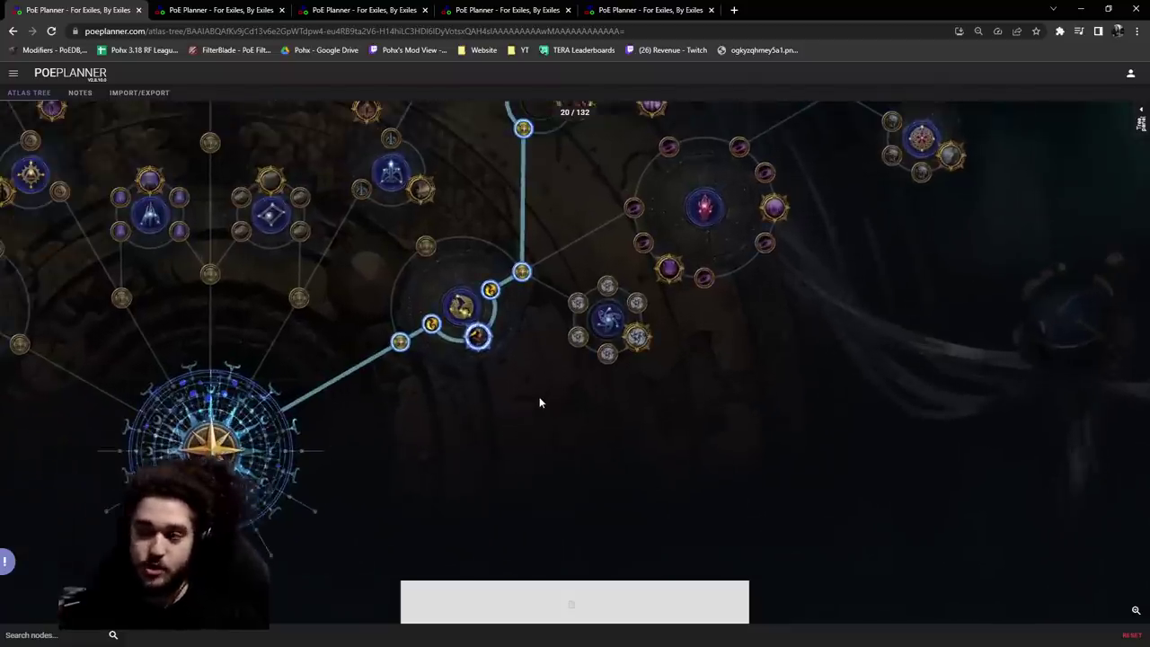
left_click_drag(539, 404, 366, 432)
scroll(533, 418, "down", 1)
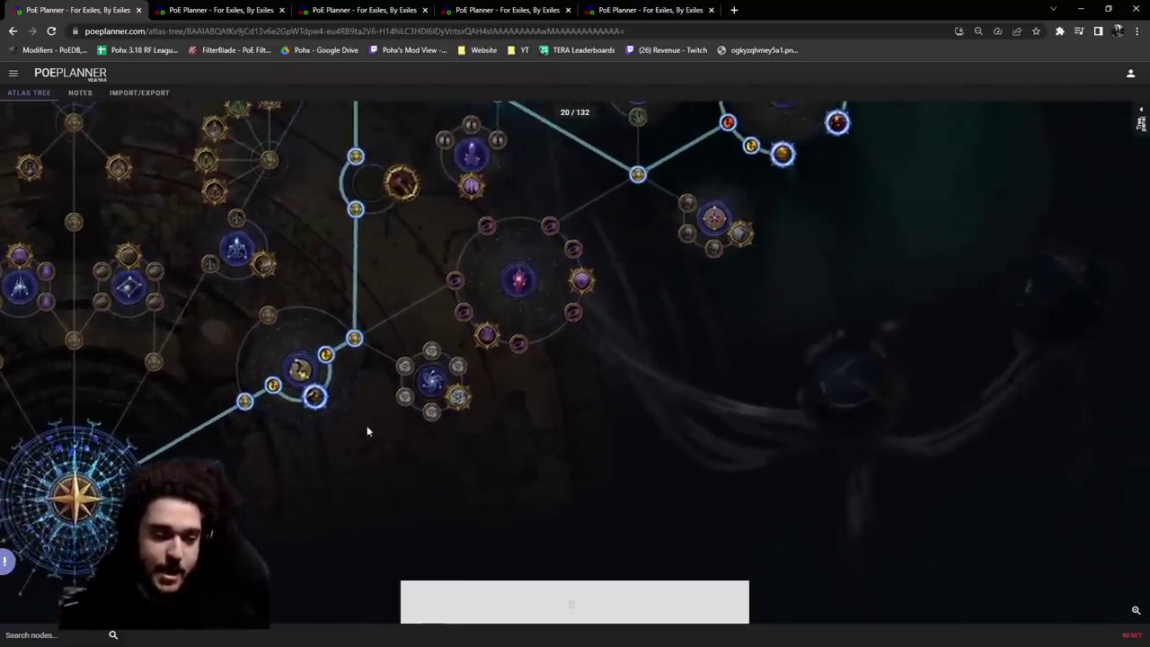
left_click(321, 402)
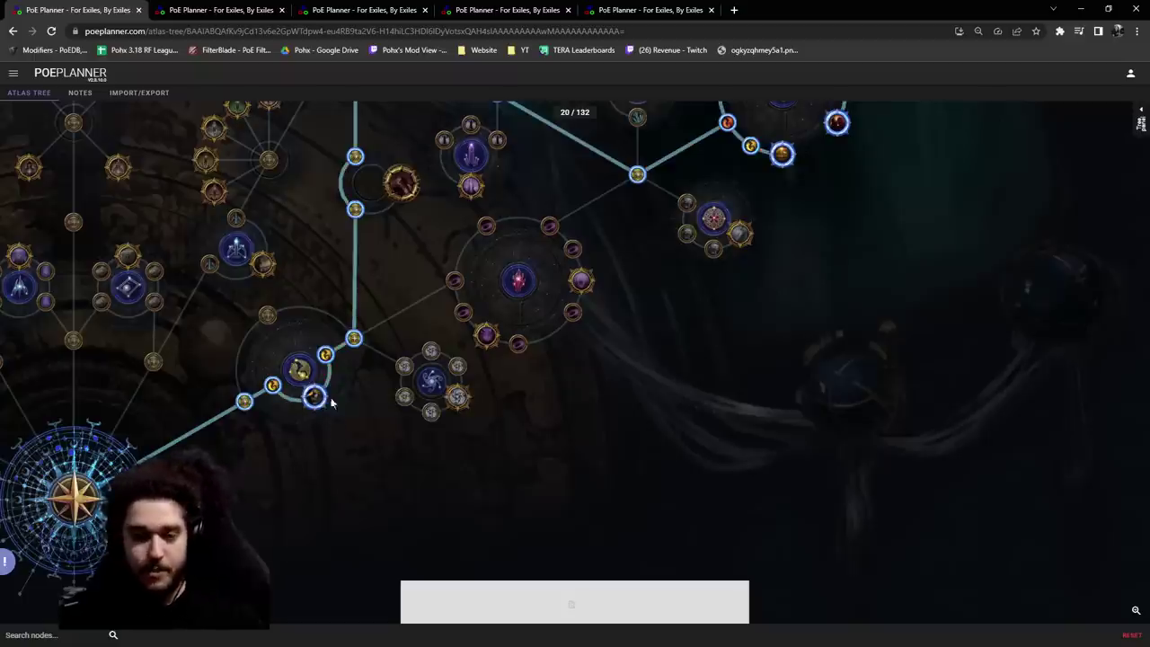
left_click_drag(380, 294, 377, 437)
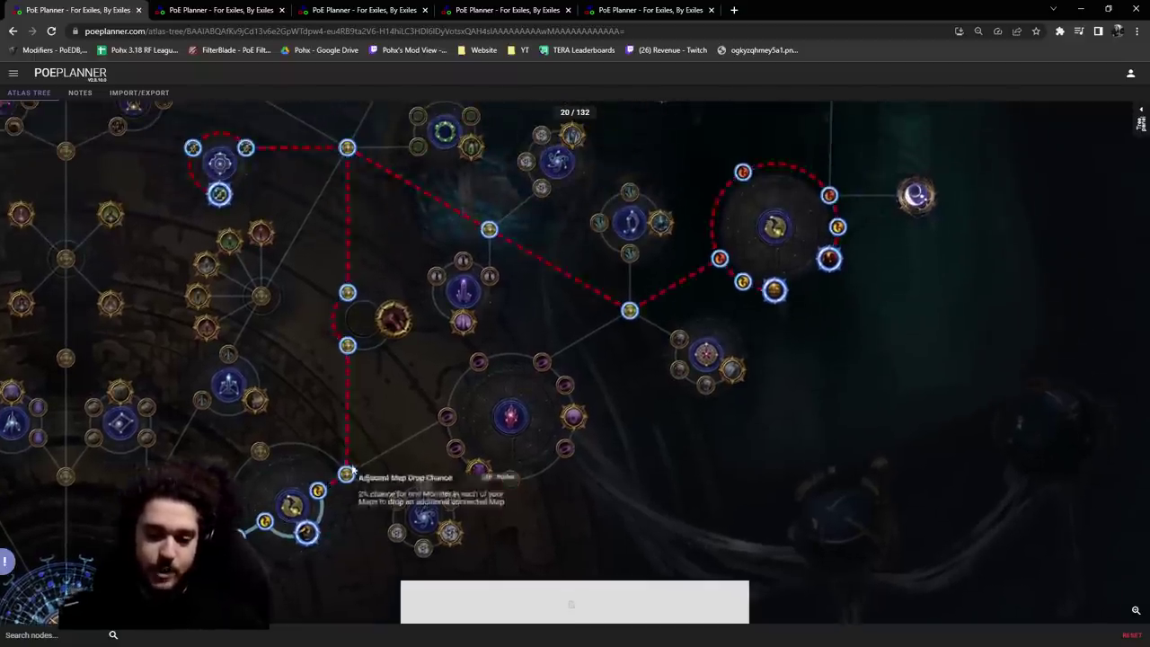
Step: Read the Shaping the Skies node and the Effective Leadership node in the Immortal Syndicate cluster
left_click_drag(373, 200, 402, 312)
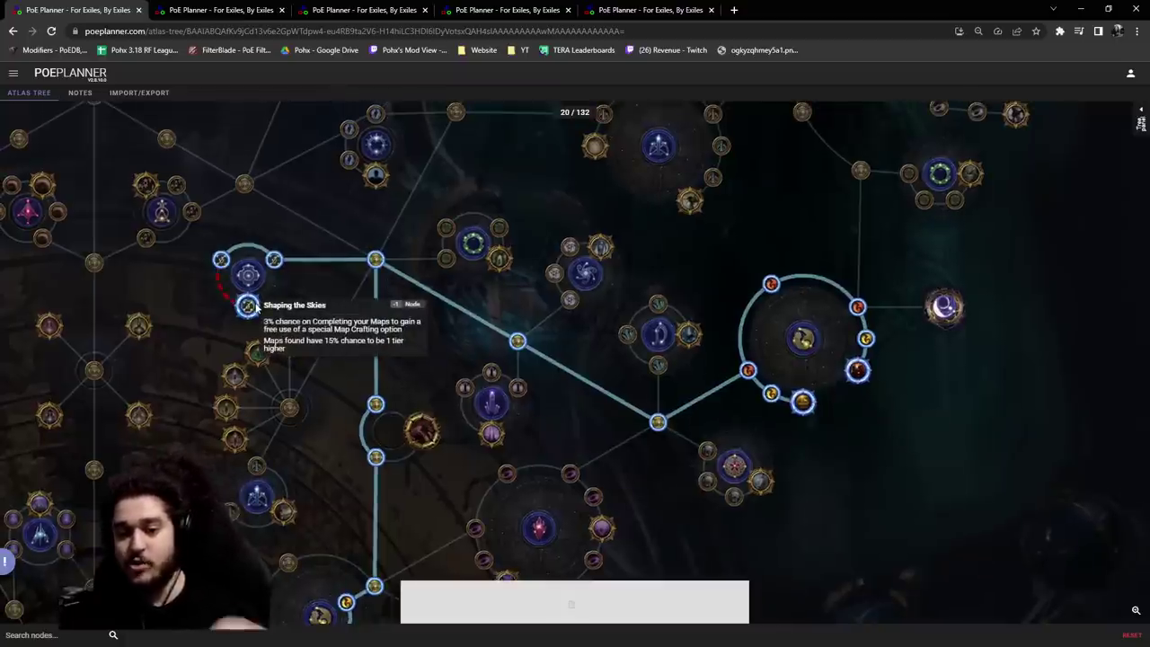
left_click_drag(520, 309, 385, 243)
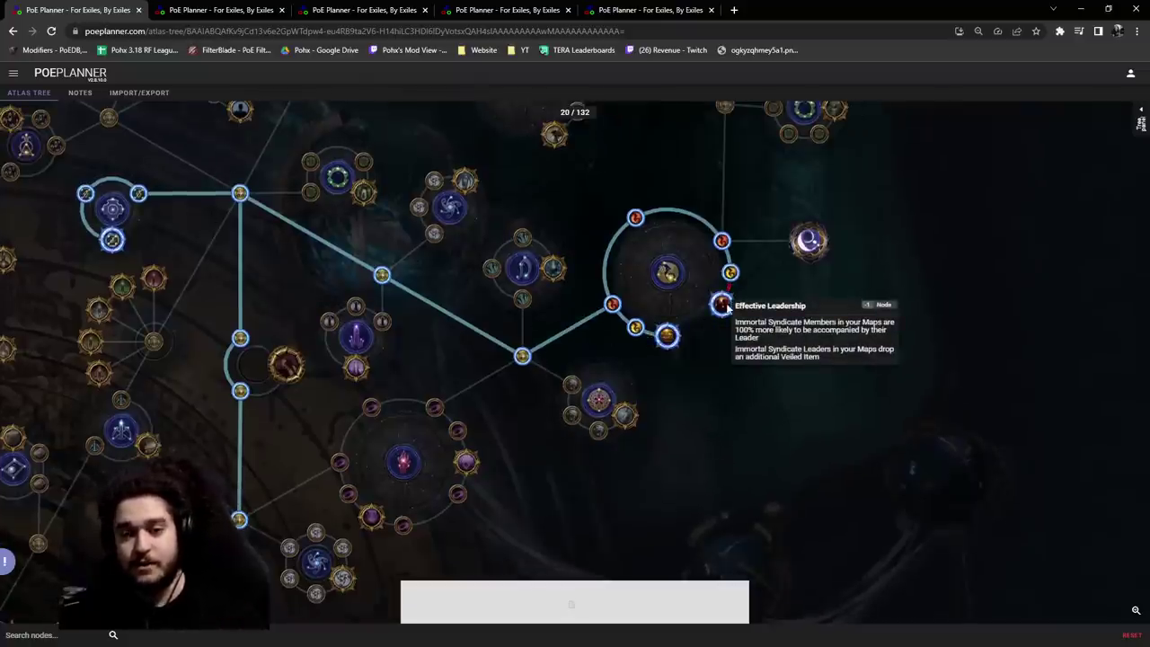
left_click_drag(770, 346, 582, 325)
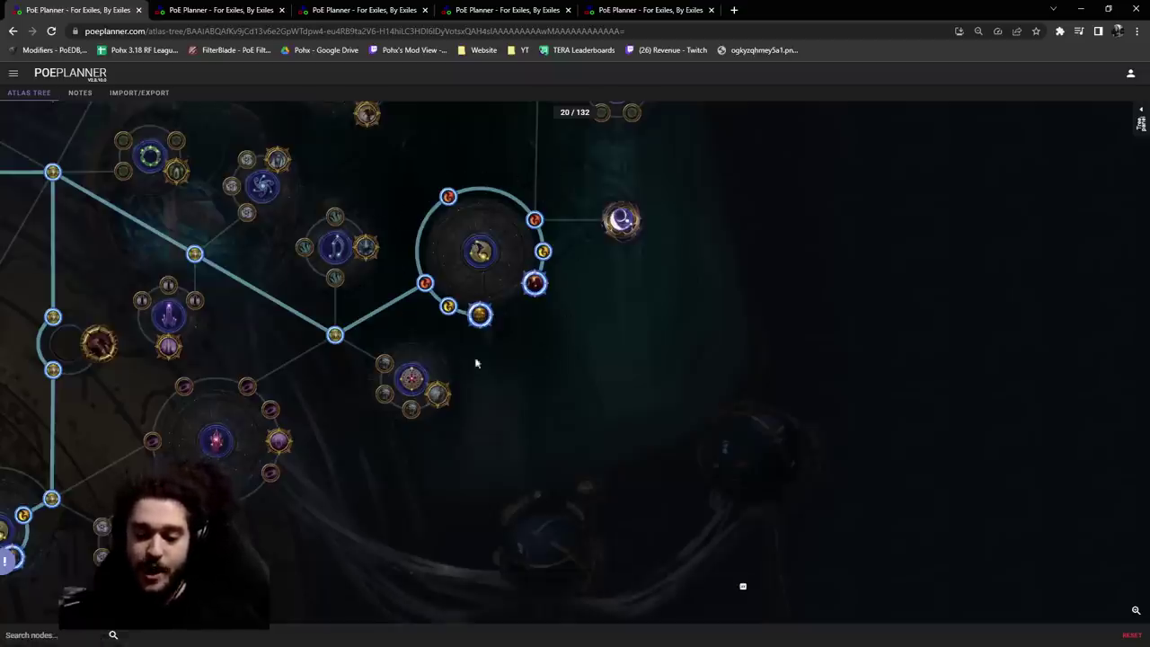
mouse_move(484, 316)
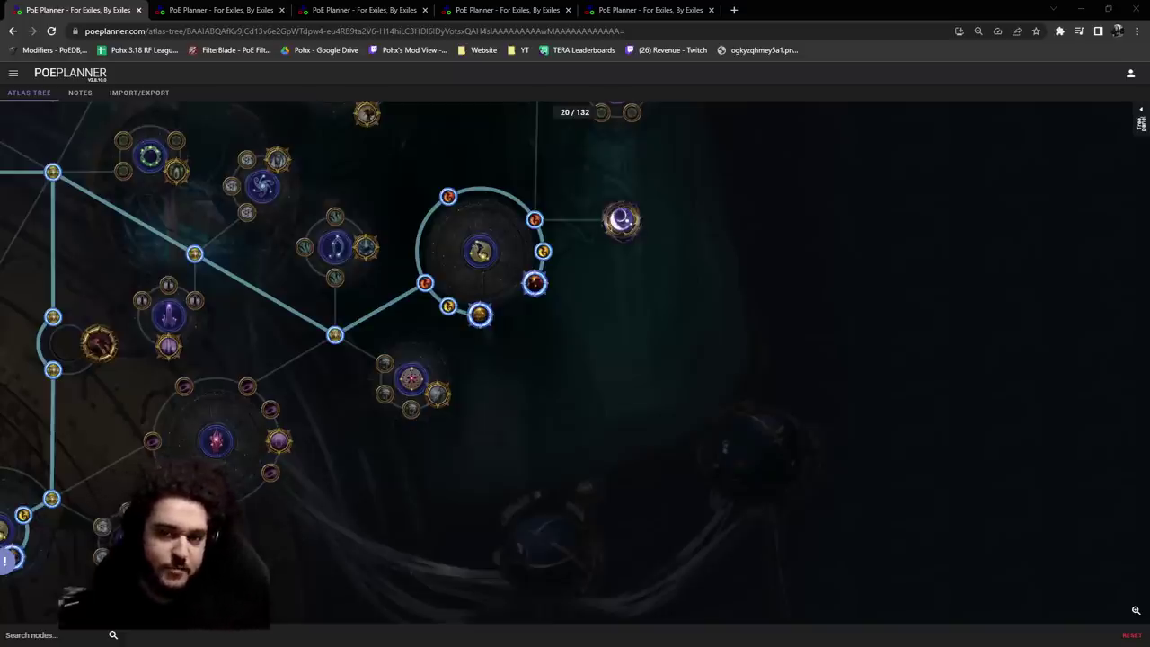
Step: Bring up the 3.19 RF JUGG SSF goals spreadsheet, review its Betrayal goals, and close it
left_click_drag(0, 216, 271, 46)
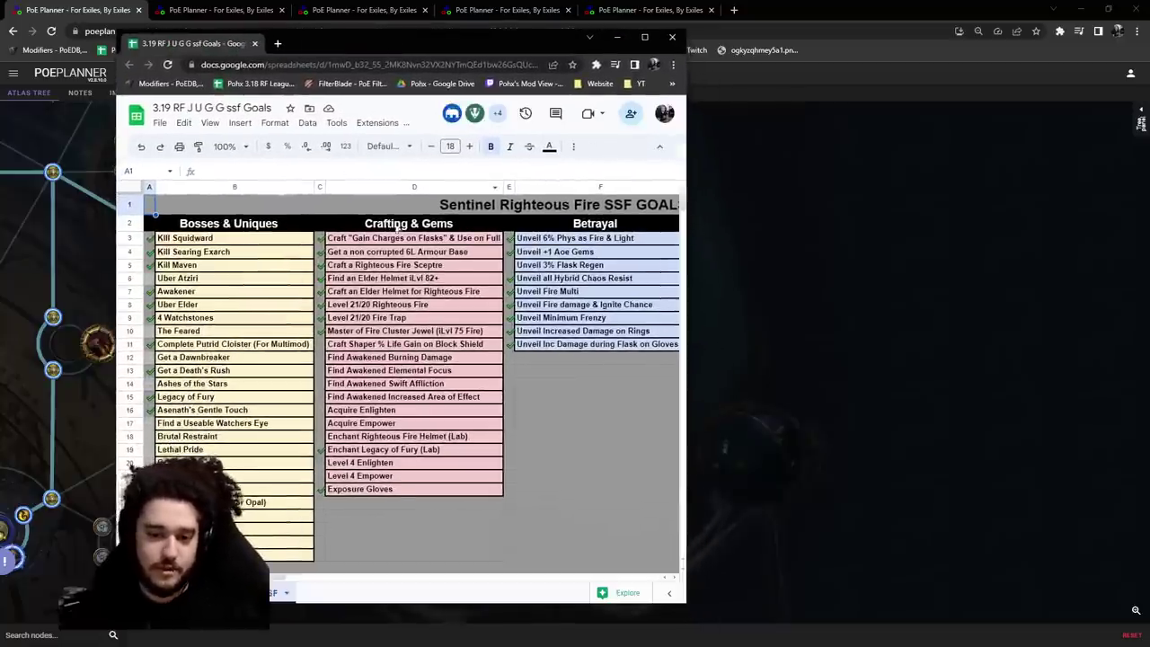
scroll(154, 193, "right", 10)
scroll(394, 276, "left", 6)
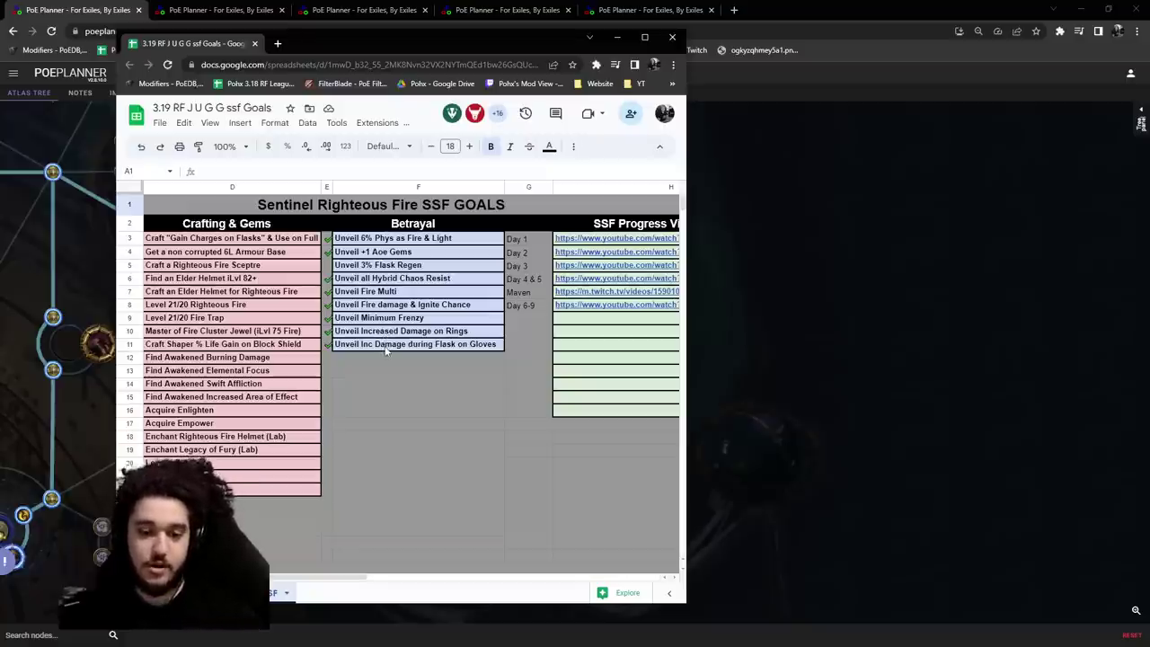
left_click(672, 39)
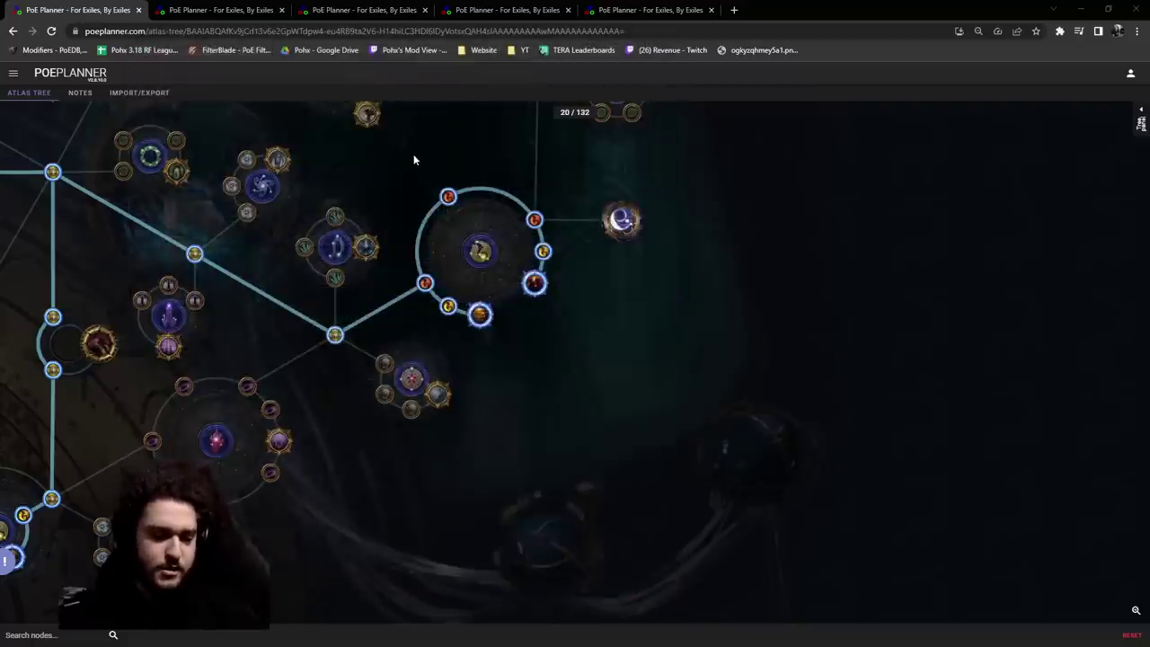
Step: Switch to the second atlas tree plan and examine its allocated path and large Expedition cluster
scroll(438, 187, "up", 2)
left_click_drag(439, 187, 478, 252)
scroll(484, 225, "down", 1)
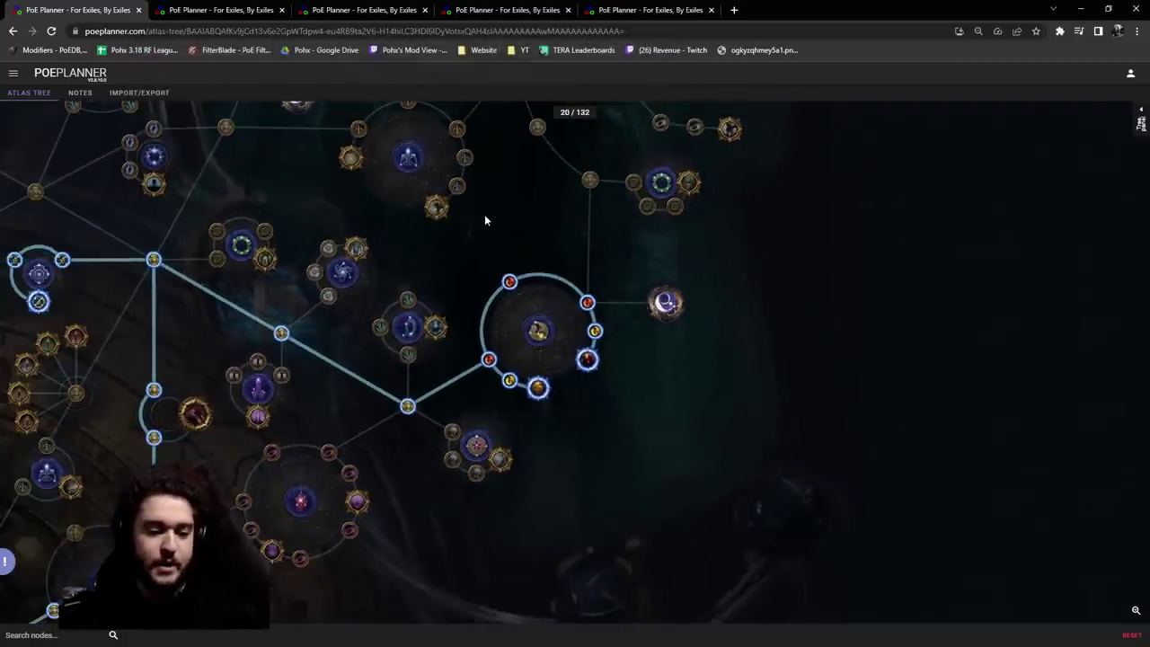
scroll(809, 450, "down", 1)
scroll(411, 219, "down", 2)
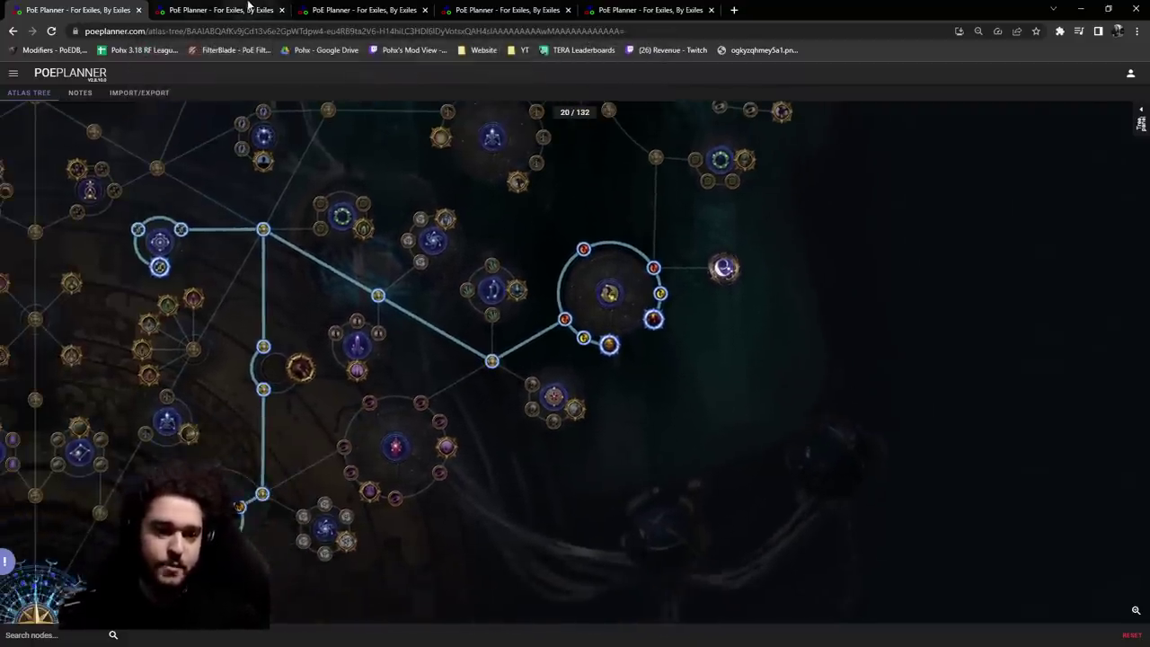
left_click(236, 10)
left_click_drag(853, 472, 711, 302)
left_click_drag(413, 250, 414, 402)
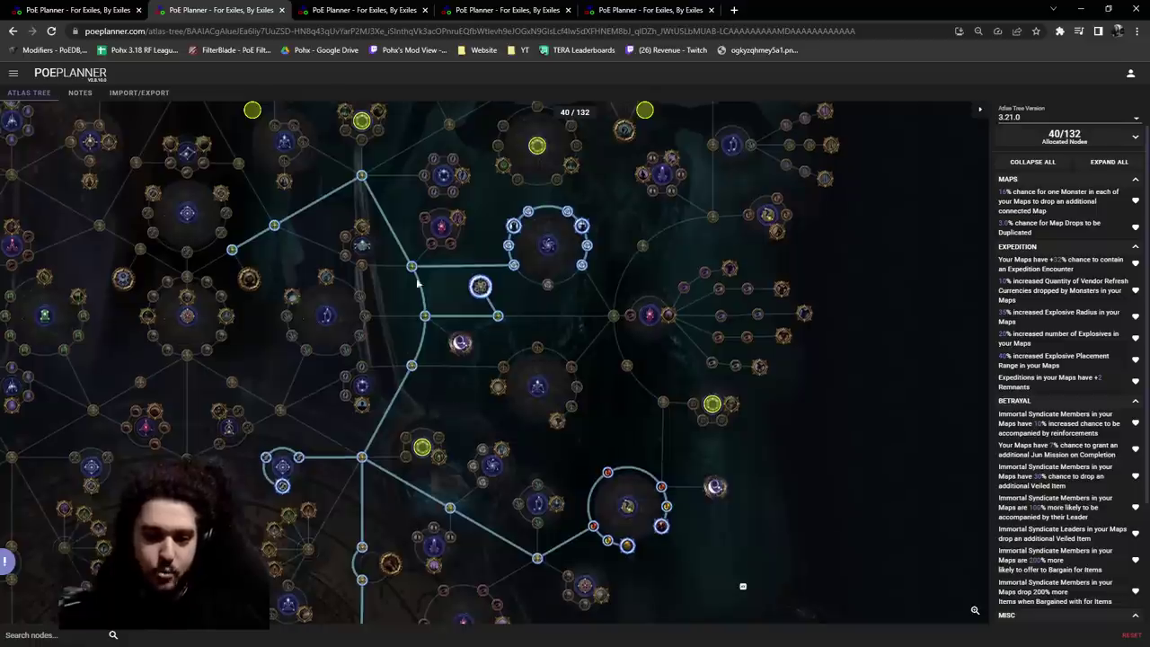
scroll(575, 185, "up", 2)
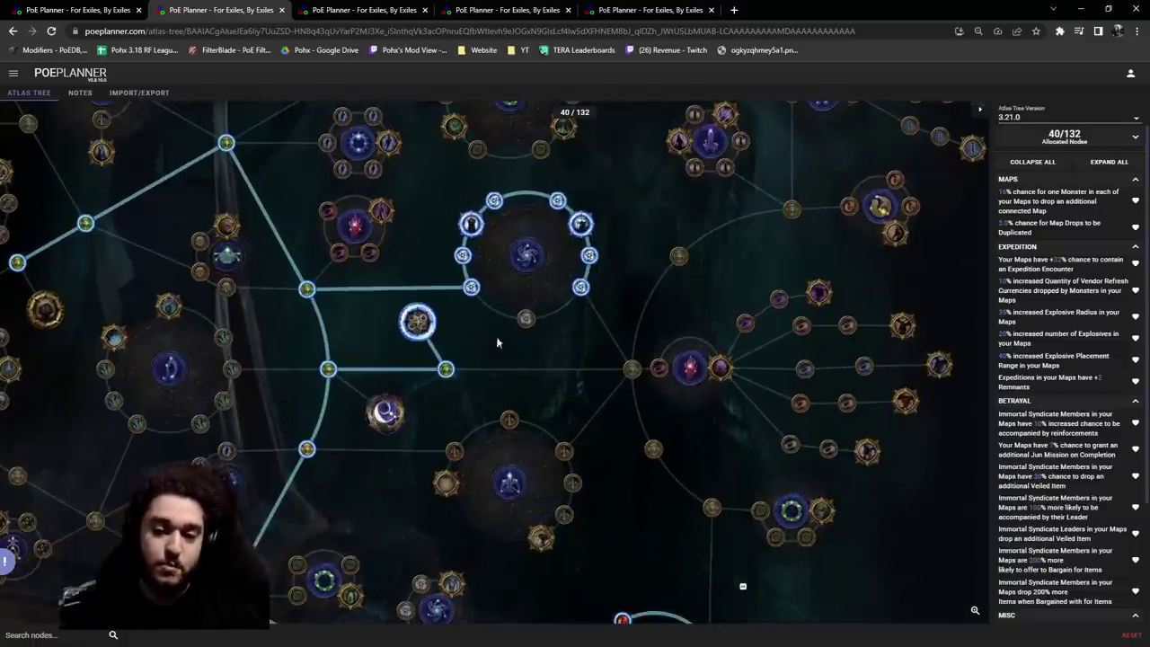
left_click_drag(666, 208, 647, 241)
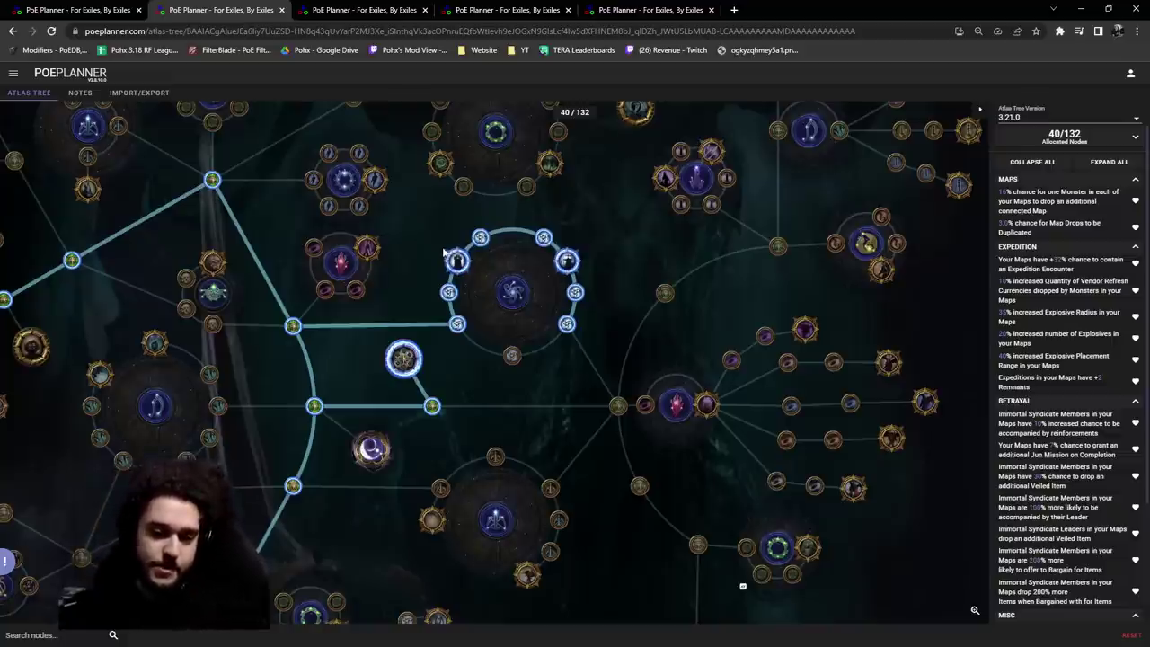
Step: Examine the unallocated Expedition cluster in the tree's upper right area and read its A Noble Quest node
scroll(570, 214, "down", 2)
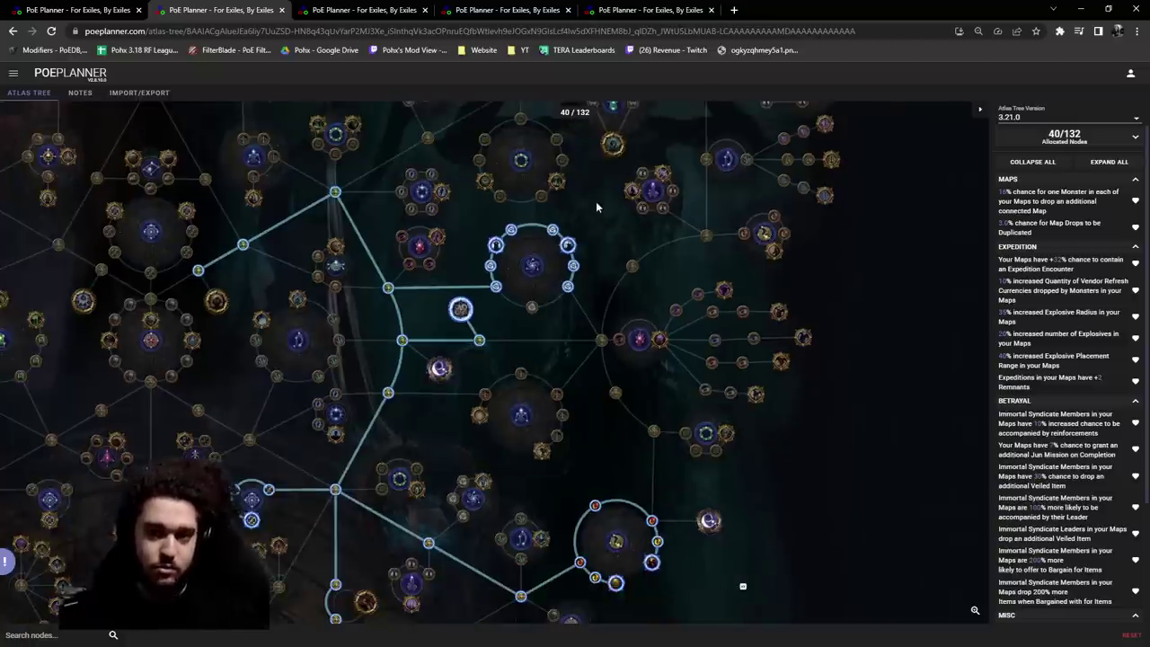
scroll(663, 206, "down", 2)
scroll(637, 213, "up", 3)
left_click_drag(637, 213, 371, 233)
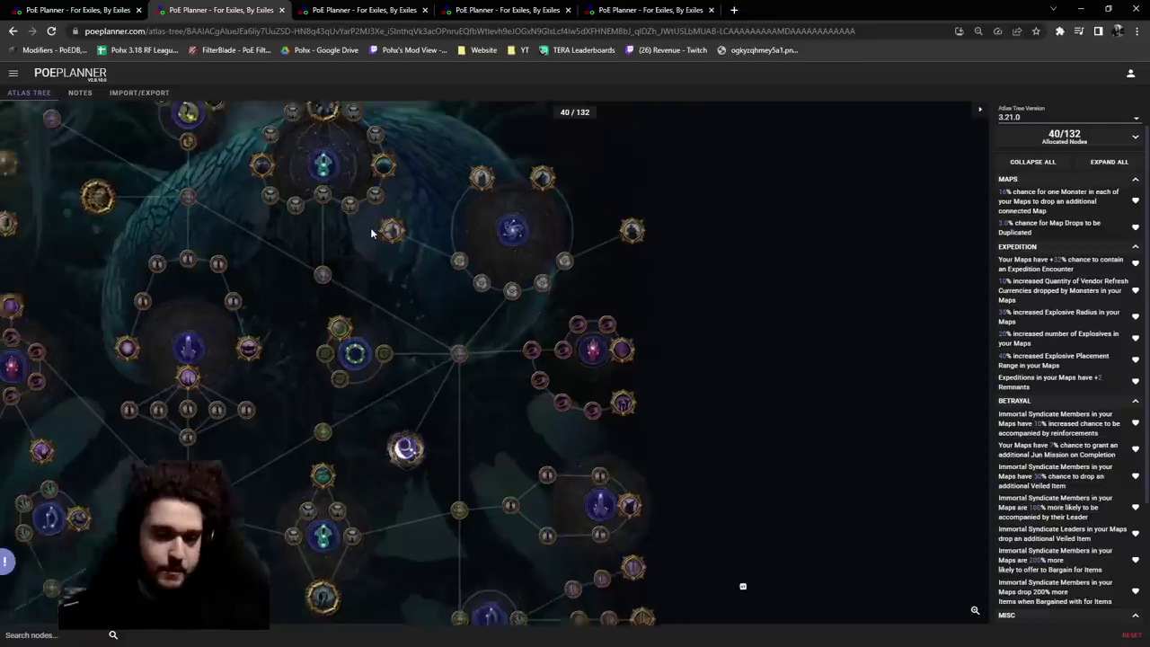
scroll(392, 231, "up", 1)
scroll(403, 230, "up", 1)
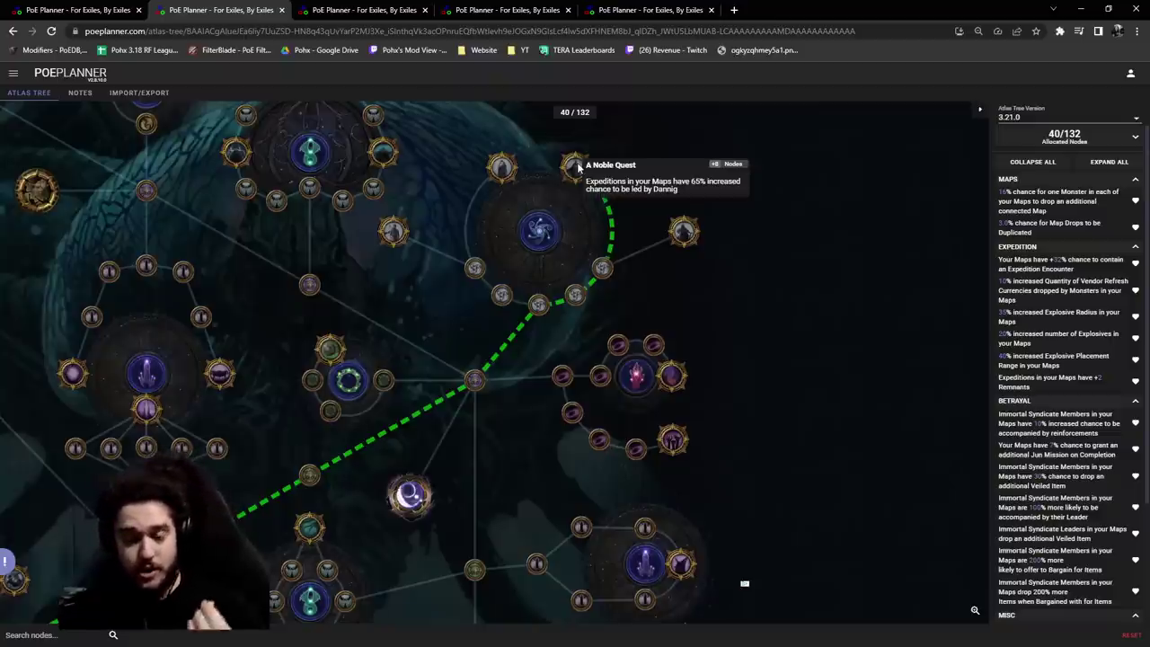
scroll(579, 167, "down", 5)
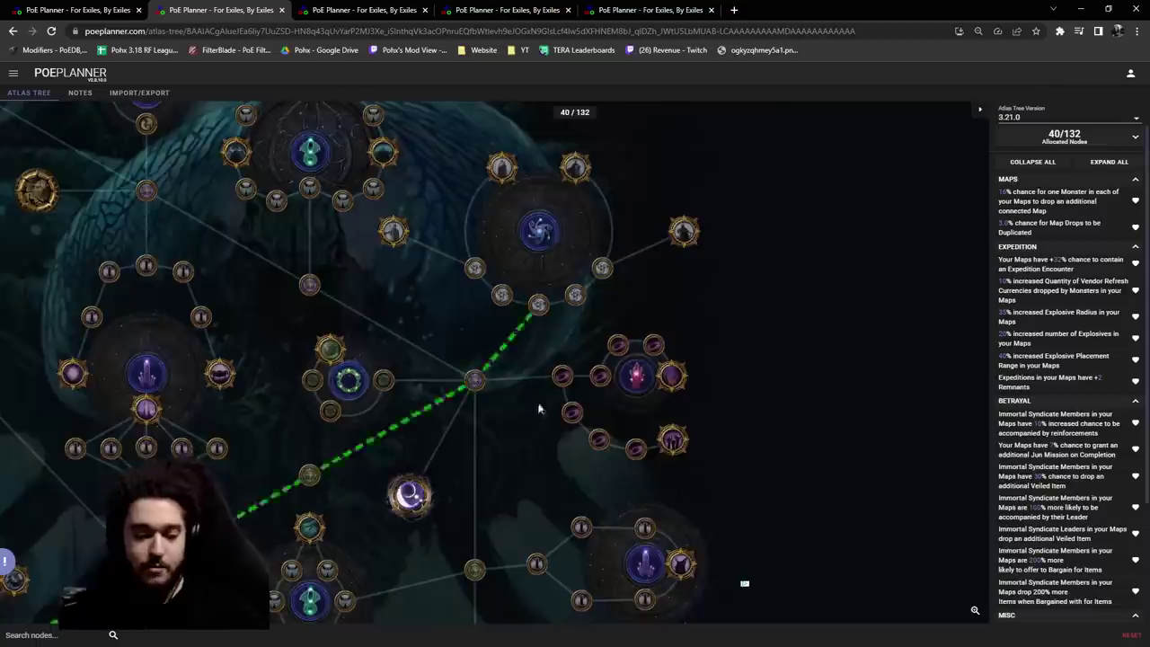
scroll(532, 464, "up", 3)
scroll(603, 371, "down", 3)
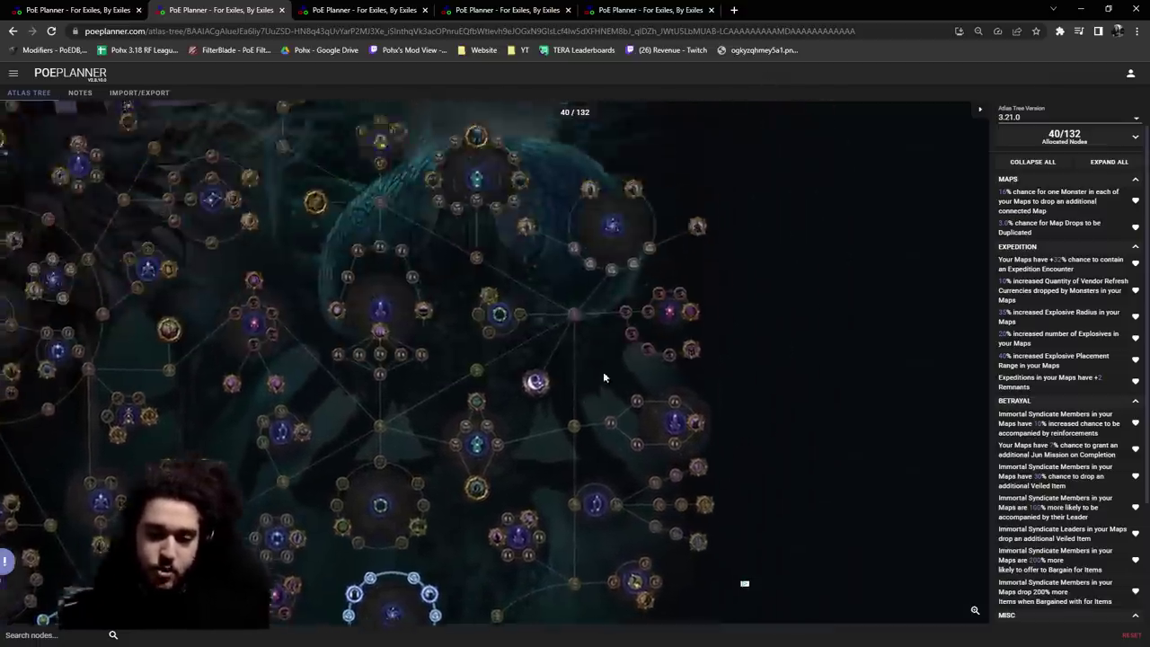
Step: Inspect the allocated standalone node below the large Expedition cluster and the path leading down to the Immortal Syndicate cluster
scroll(639, 376, "up", 4)
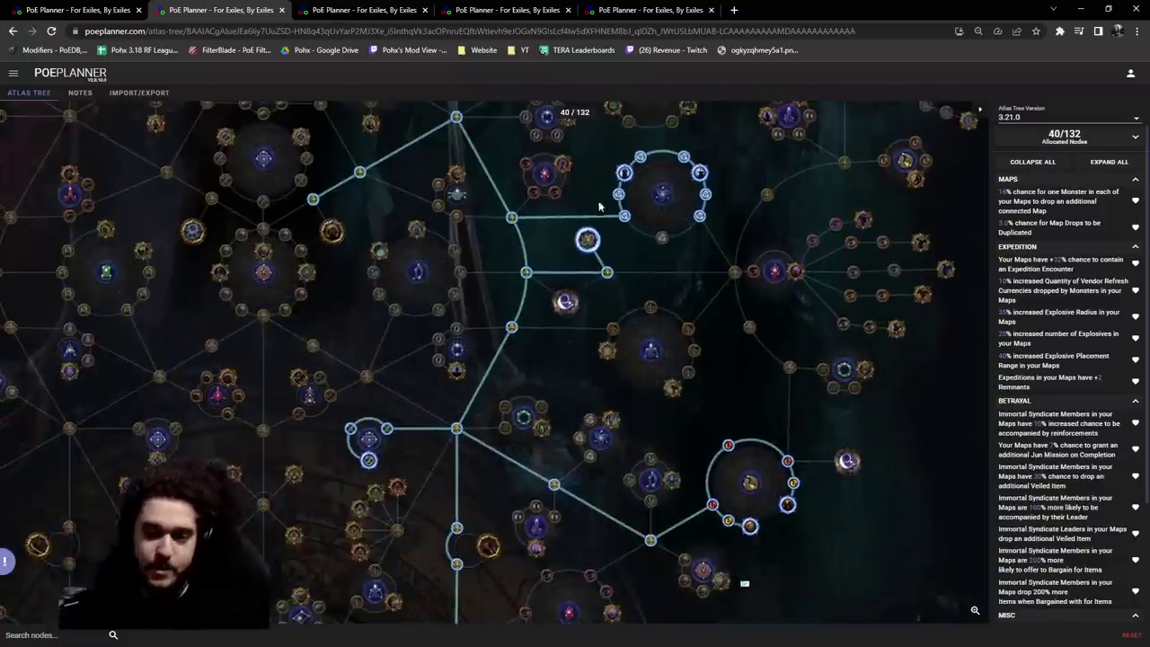
left_click_drag(681, 283, 571, 208)
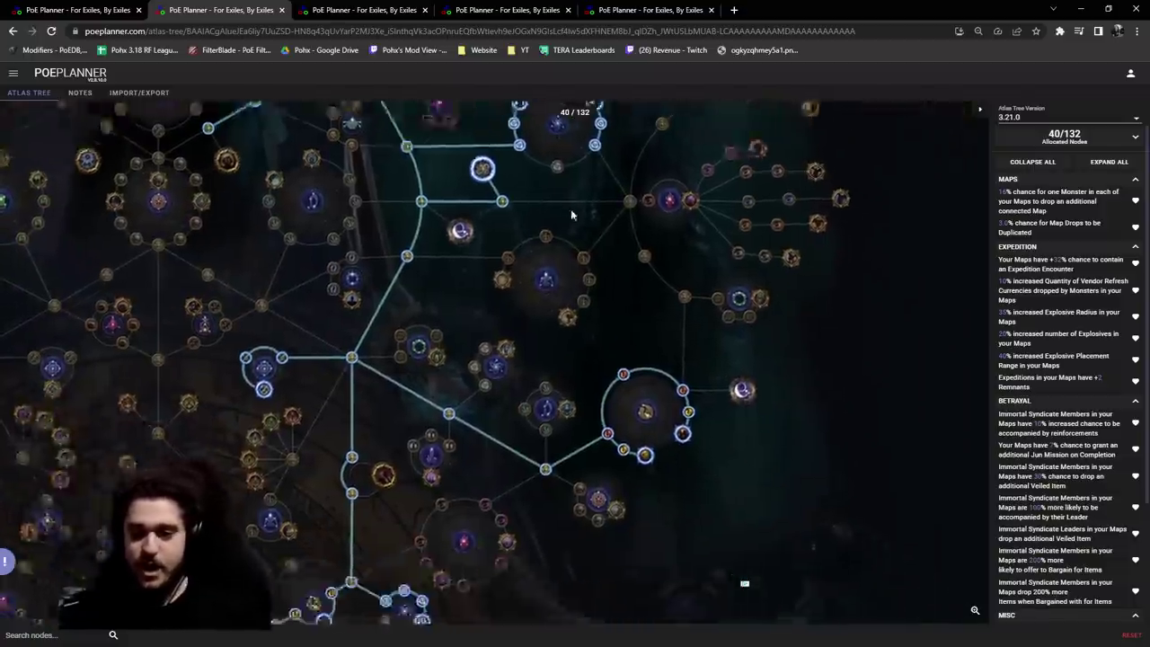
scroll(471, 160, "up", 2)
mouse_move(471, 160)
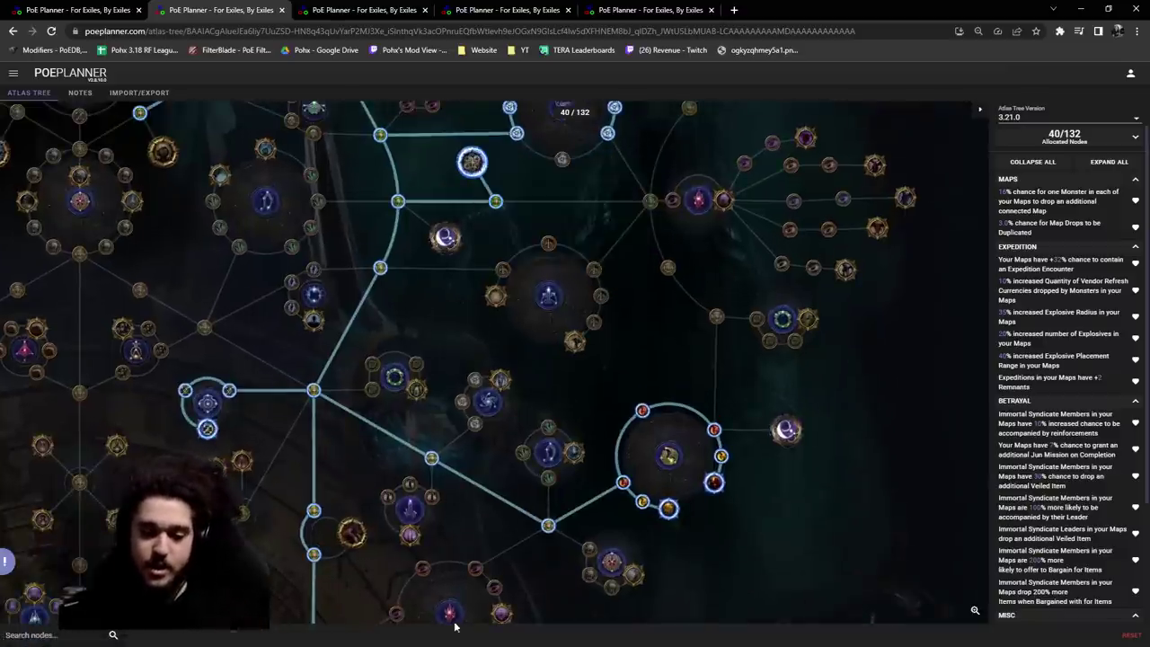
Step: Examine the small Expedition cluster near the tree's starting point and read its Hunt for Answers node
left_click_drag(510, 492, 591, 255)
left_click_drag(456, 443, 441, 333)
scroll(440, 332, "up", 1)
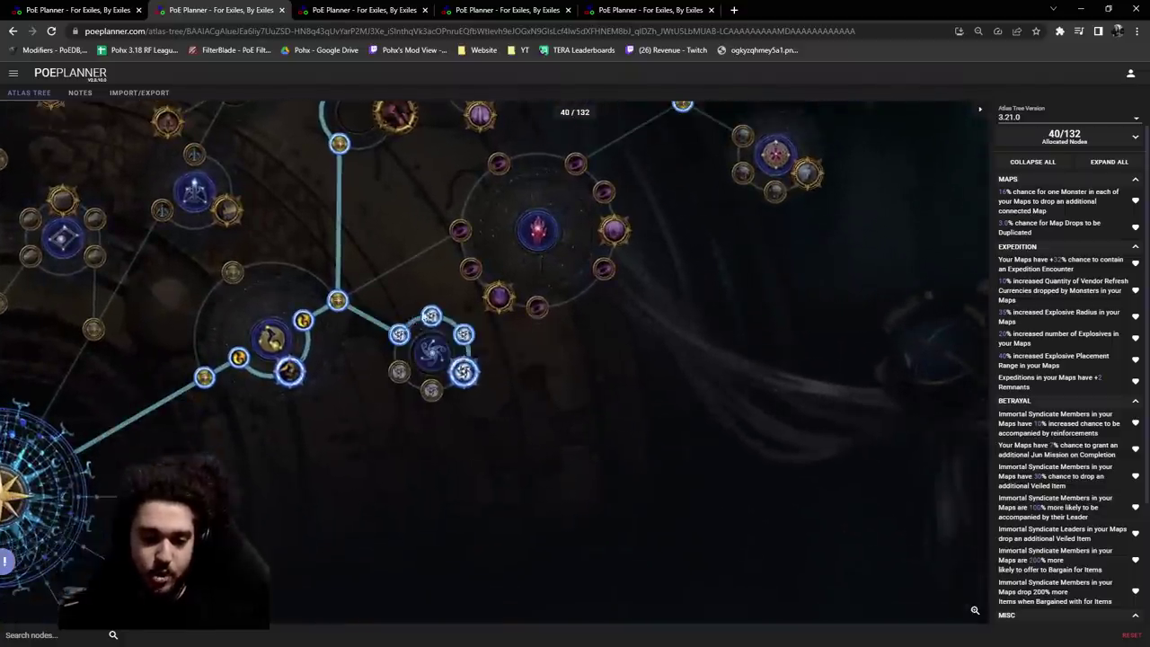
mouse_move(466, 339)
mouse_move(464, 377)
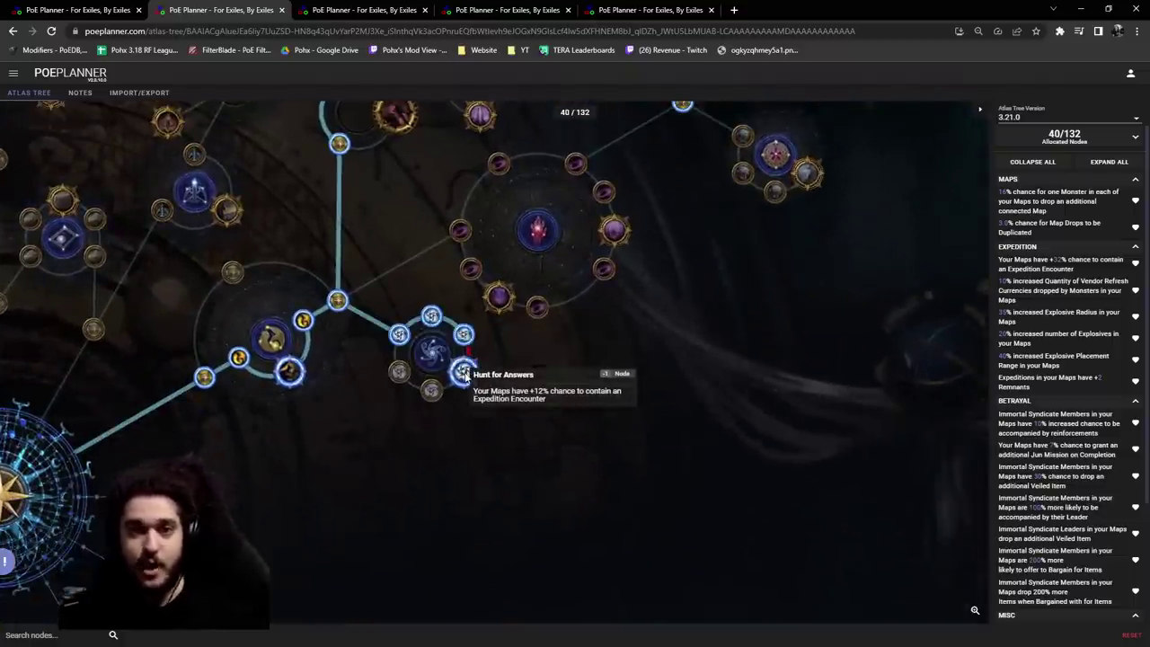
scroll(463, 377, "down", 4)
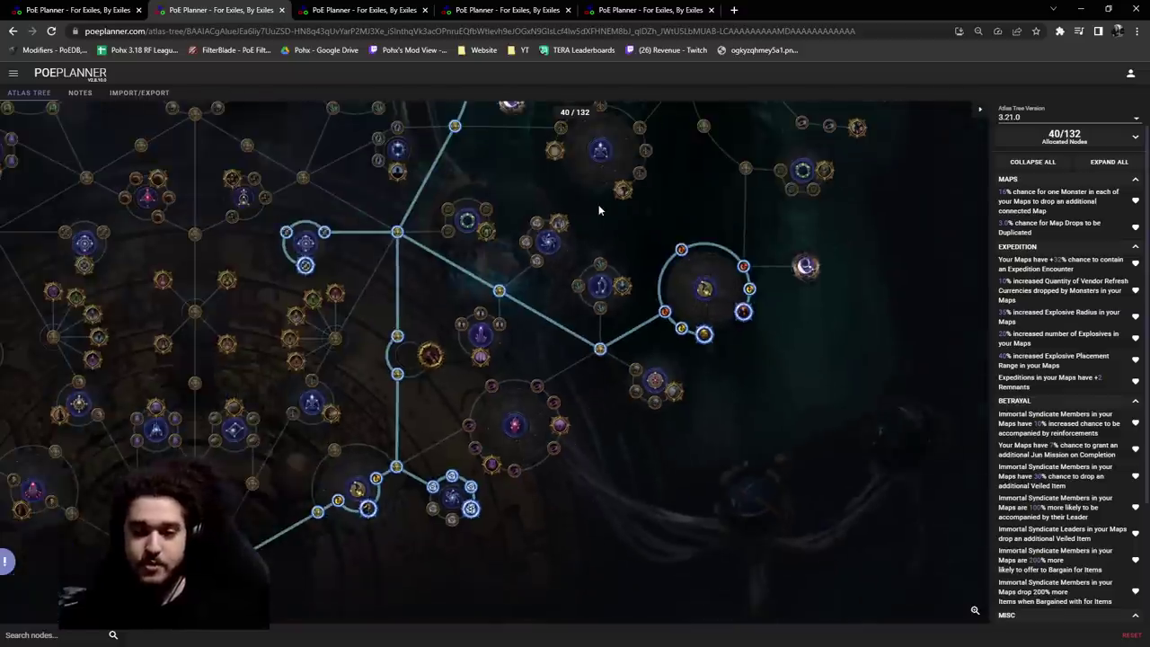
left_click_drag(599, 209, 525, 394)
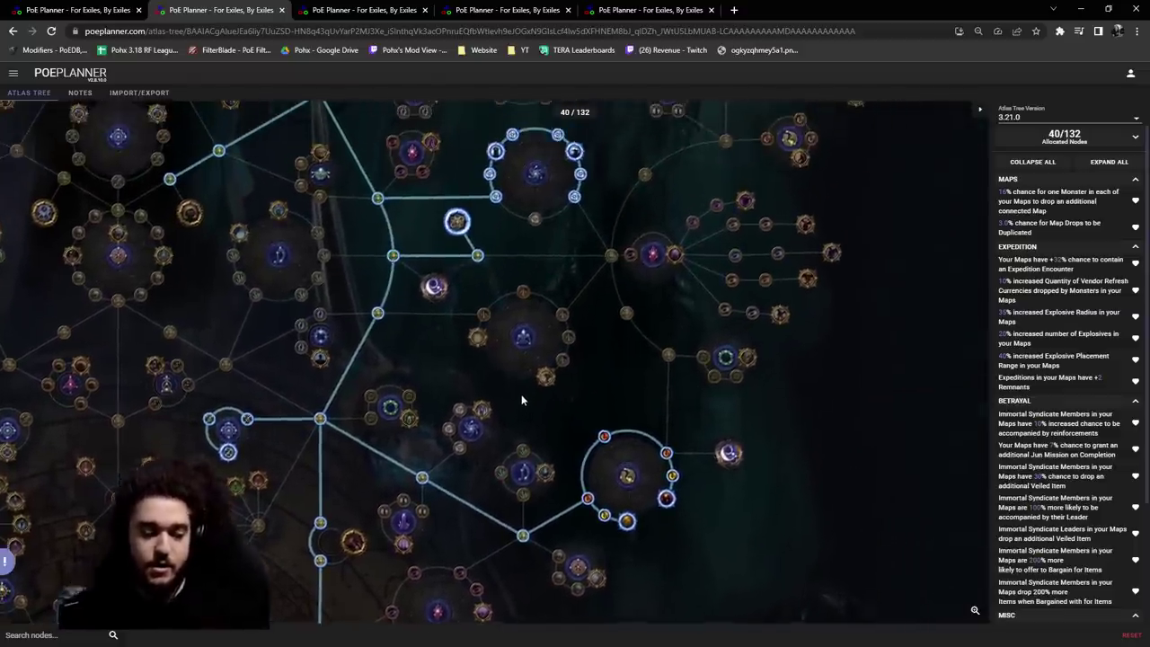
Step: Review the second plan's allocated path around the large Expedition cluster, the standalone node below it and the Immortal Syndicate cluster
left_click_drag(540, 263, 526, 359)
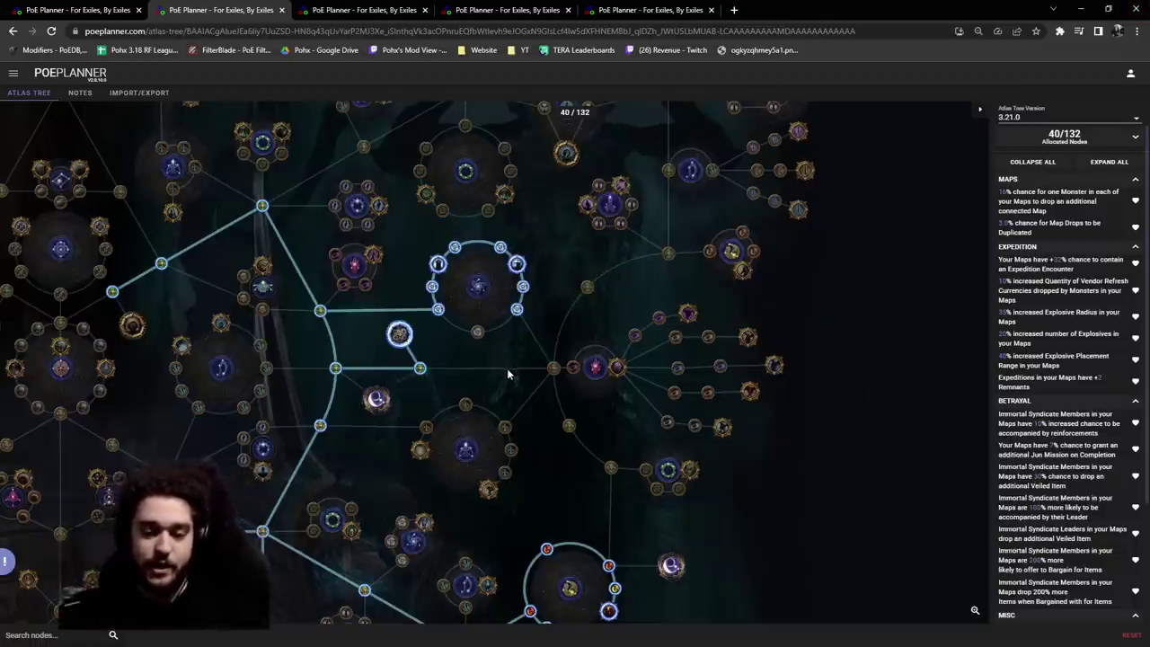
left_click_drag(508, 375, 513, 385)
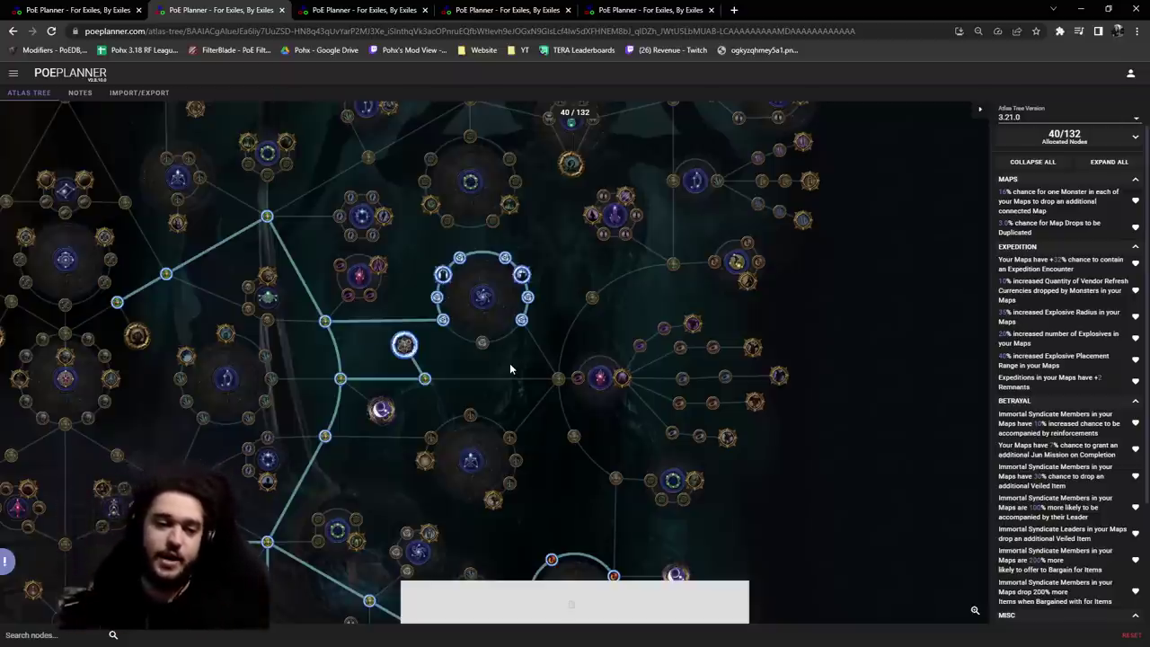
left_click_drag(441, 358, 586, 232)
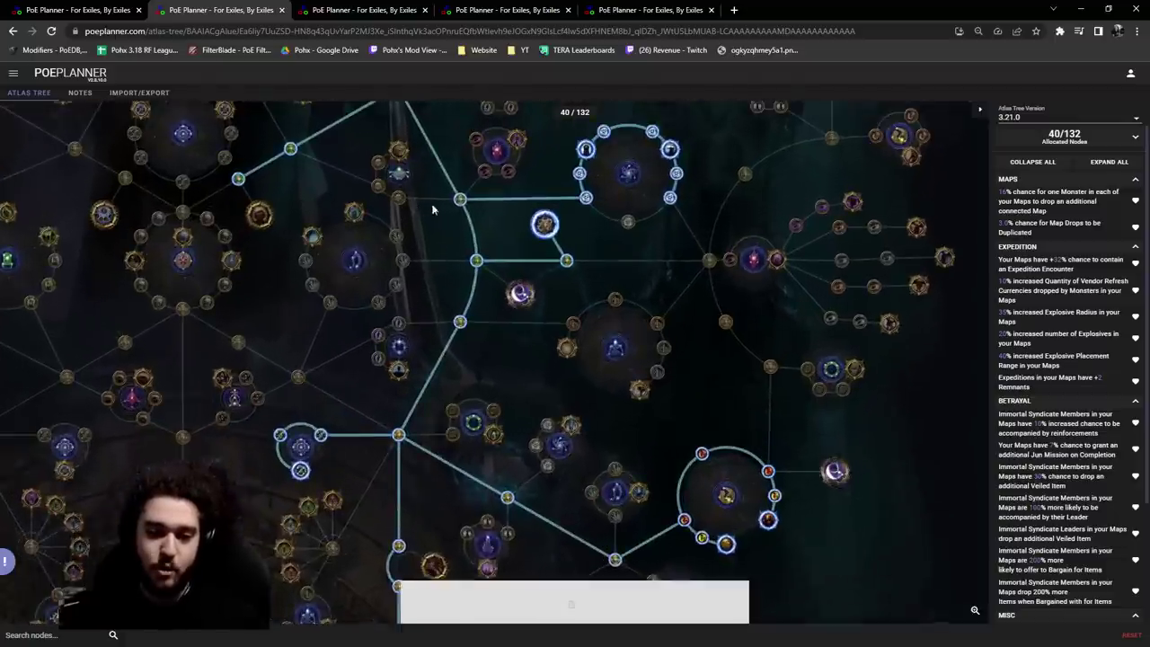
left_click_drag(432, 209, 511, 339)
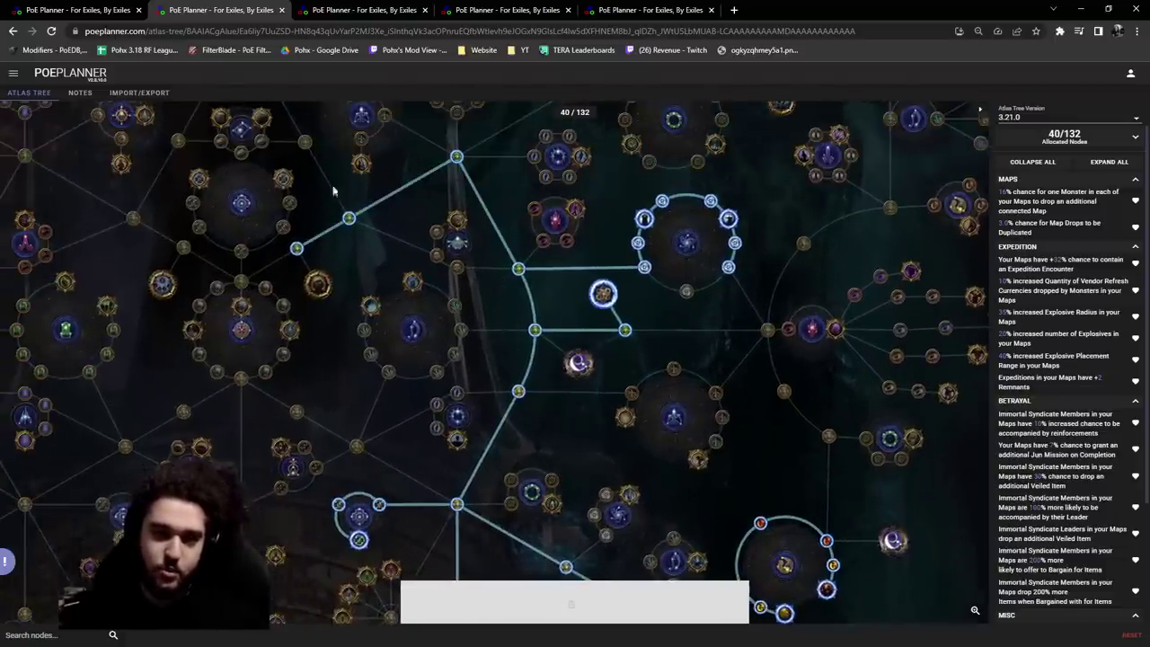
Step: Switch to the third atlas tree plan and read its allocated Trial of Glory node
left_click(364, 10)
scroll(410, 398, "up", 3)
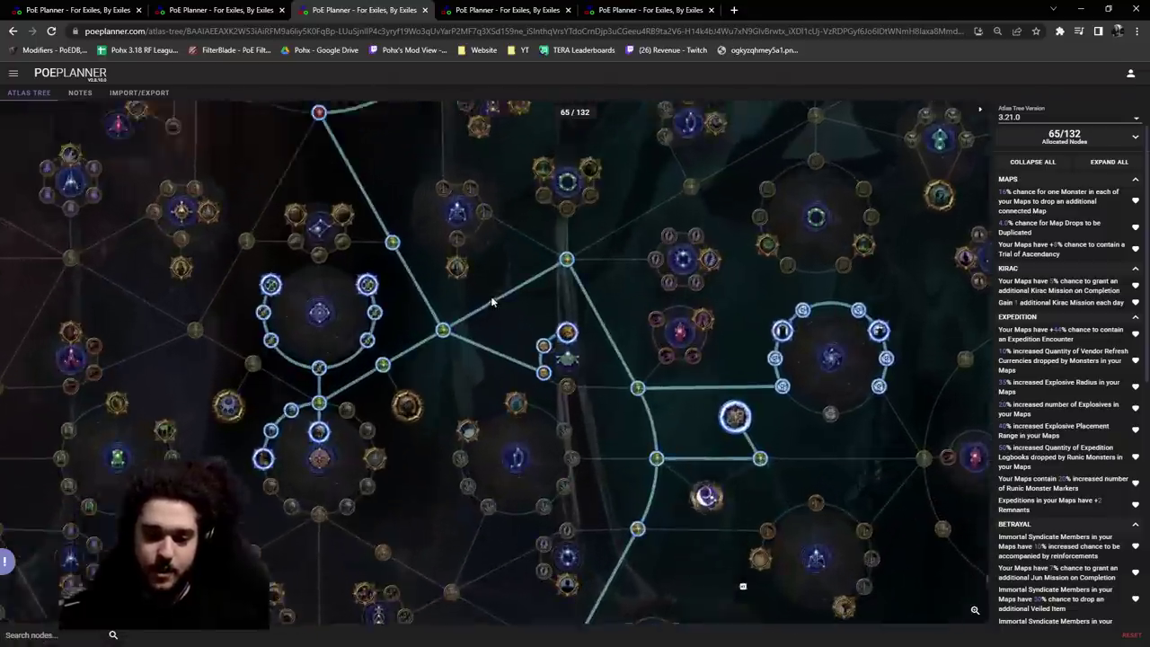
left_click_drag(491, 301, 527, 225)
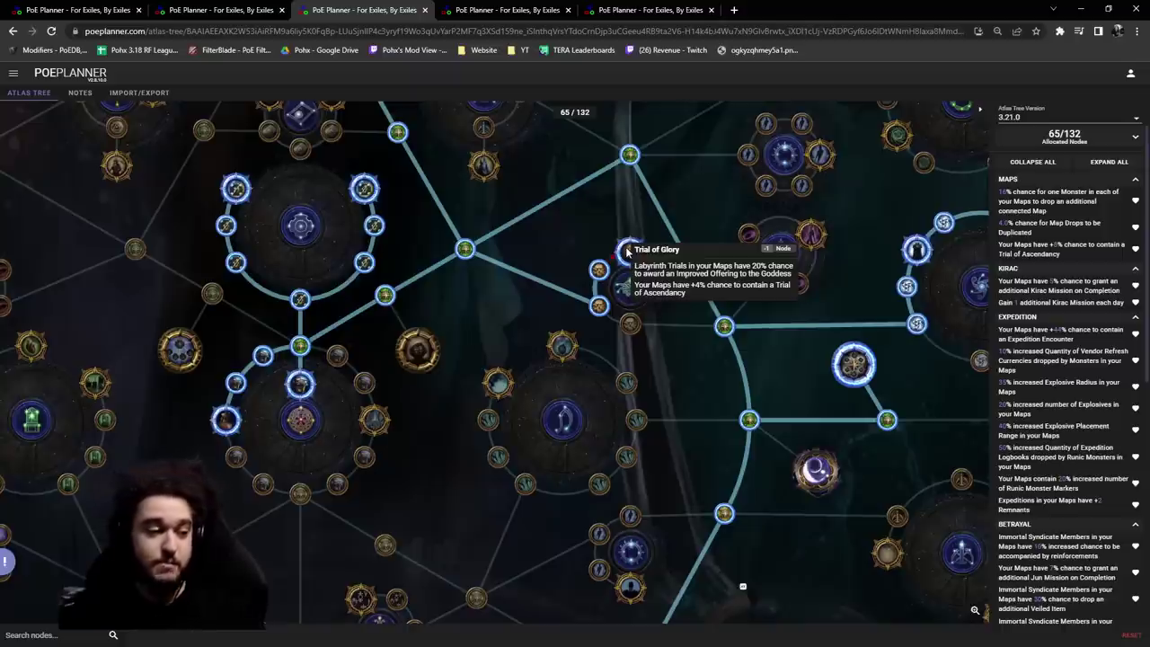
Step: Read the Expert Reconnaissance, Shaping the Valleys and Shaping the Seas nodes in the plan's two central clusters
left_click_drag(620, 260, 644, 155)
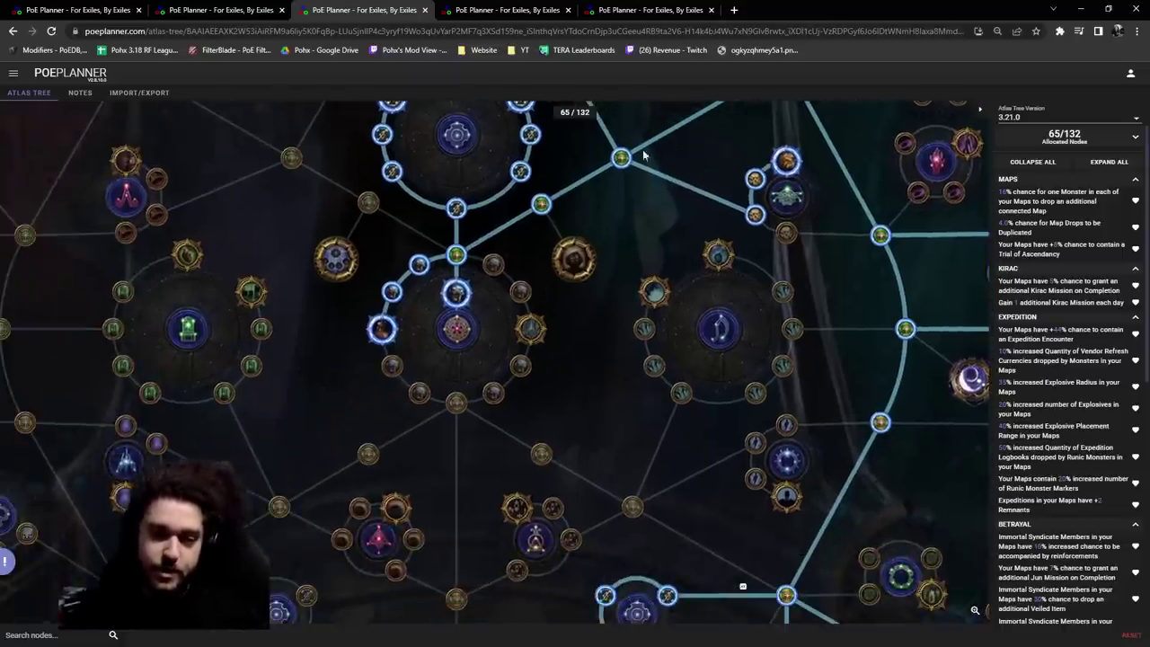
mouse_move(449, 302)
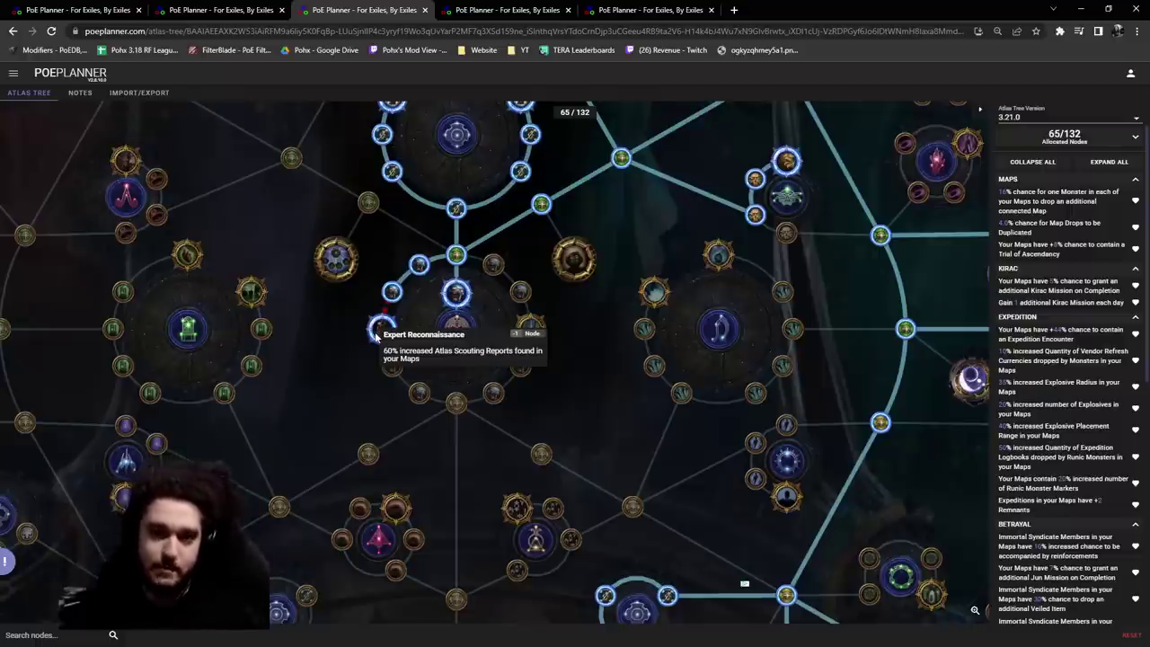
left_click_drag(422, 132, 367, 234)
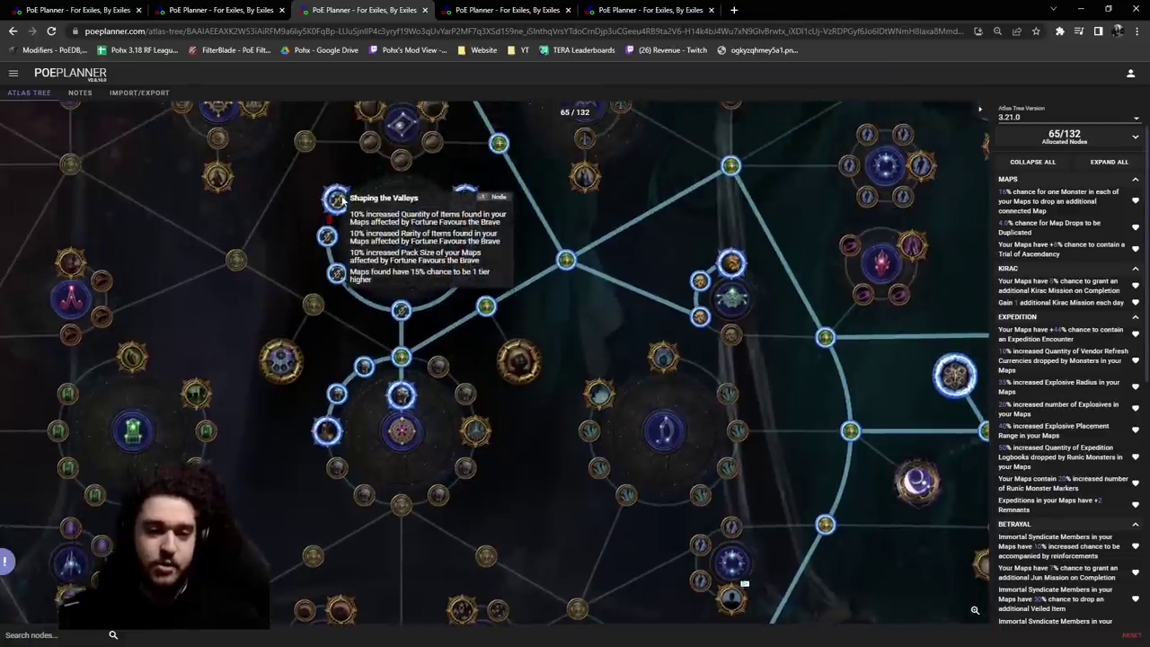
mouse_move(464, 196)
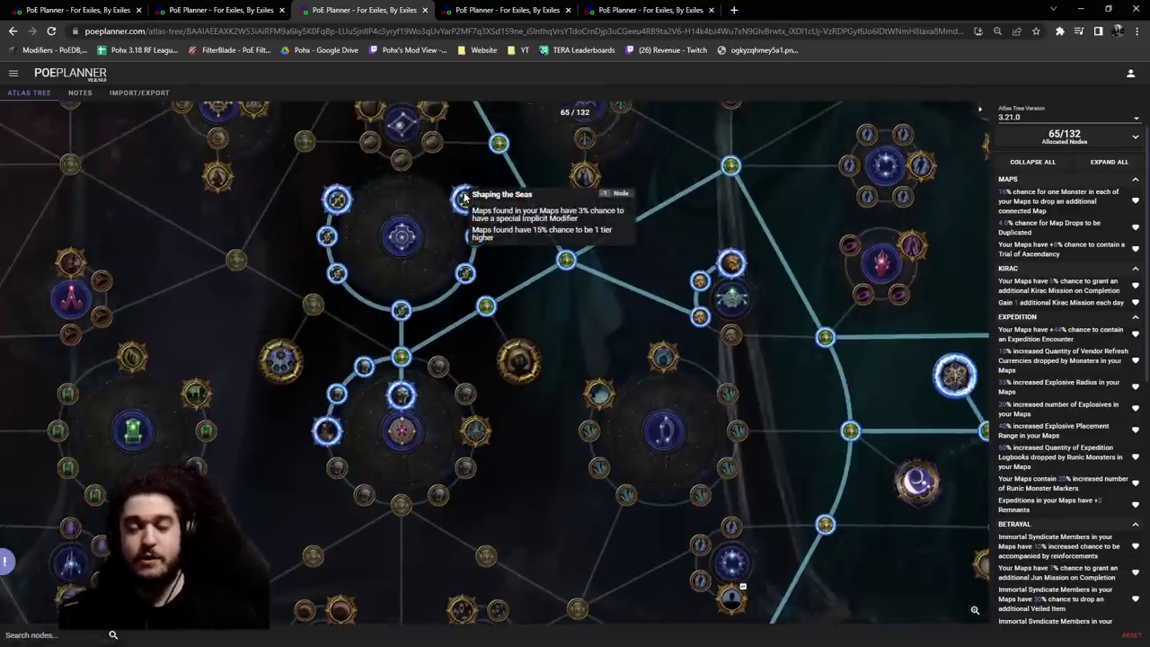
scroll(464, 196, "down", 3)
left_click_drag(486, 205, 480, 290)
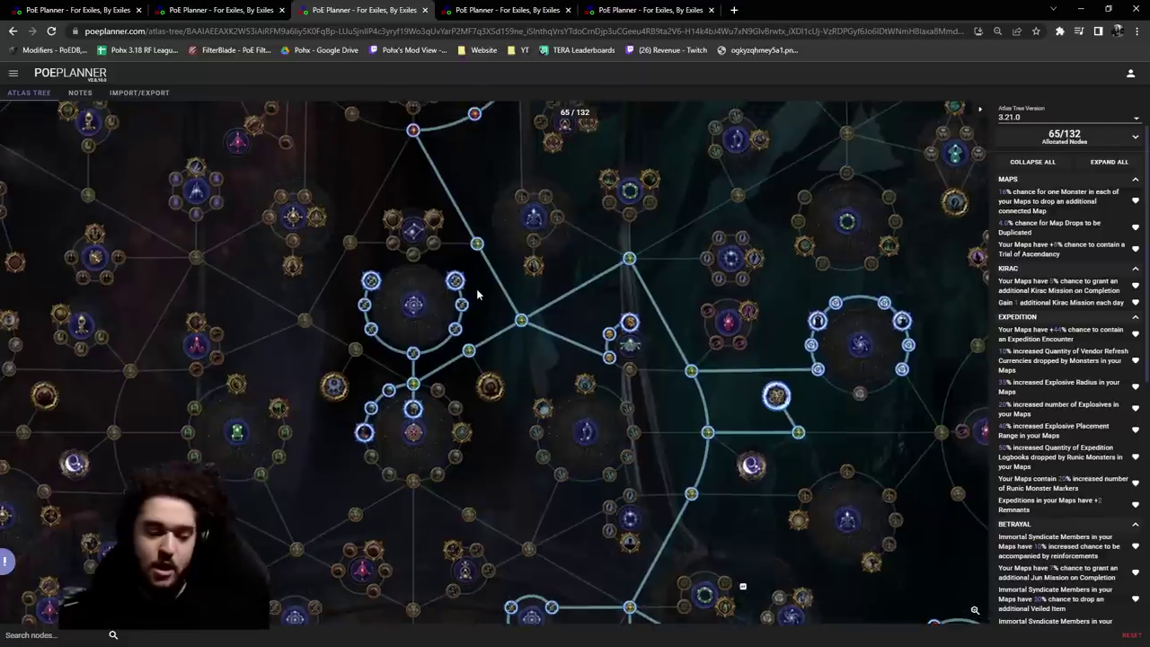
scroll(480, 306, "up", 5)
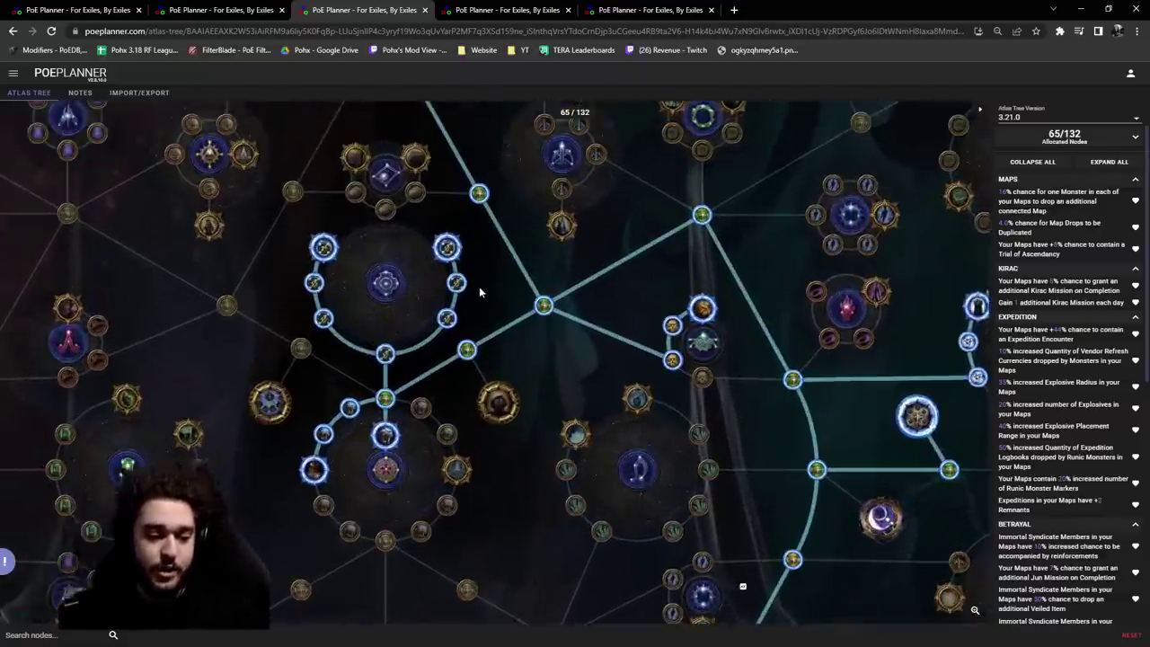
left_click_drag(479, 292, 522, 268)
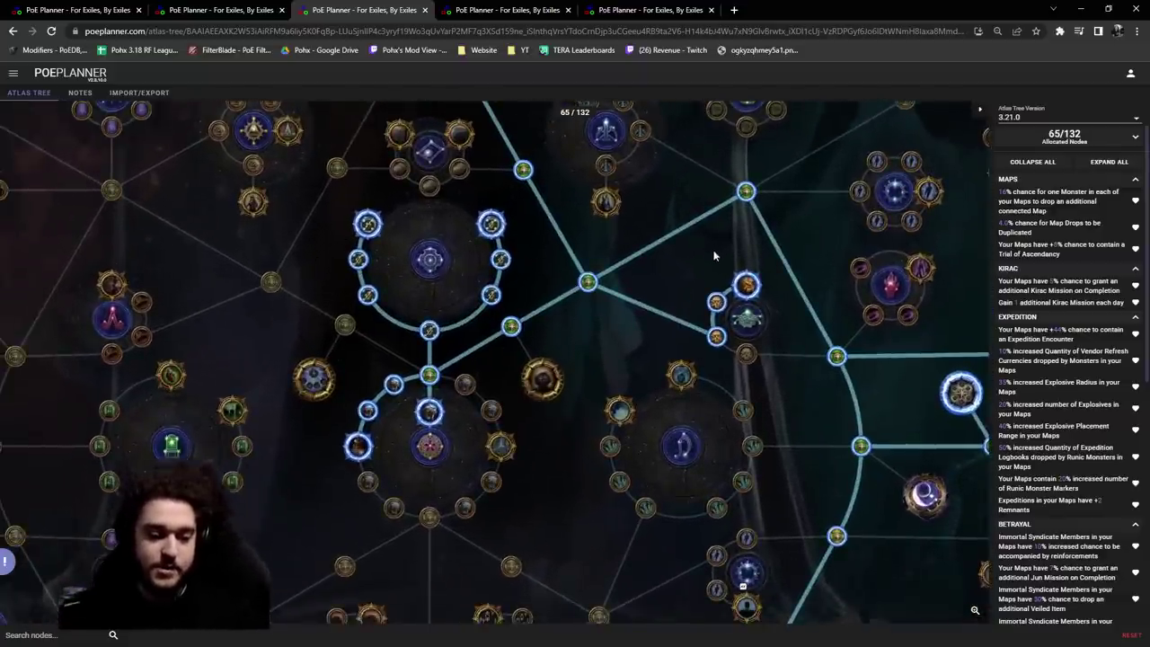
Step: Follow the allocated path up to the small Expedition cluster inside the upper ring and read its Buried Knowledge node
left_click_drag(719, 249, 676, 442)
scroll(629, 449, "down", 2)
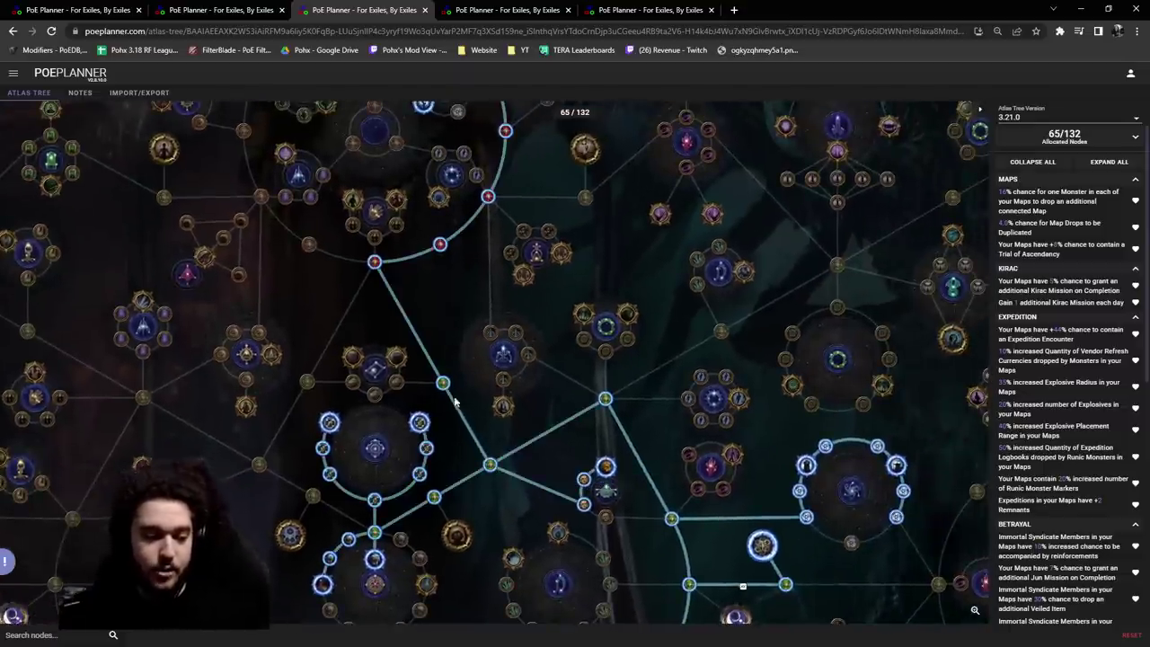
left_click_drag(408, 240, 318, 379)
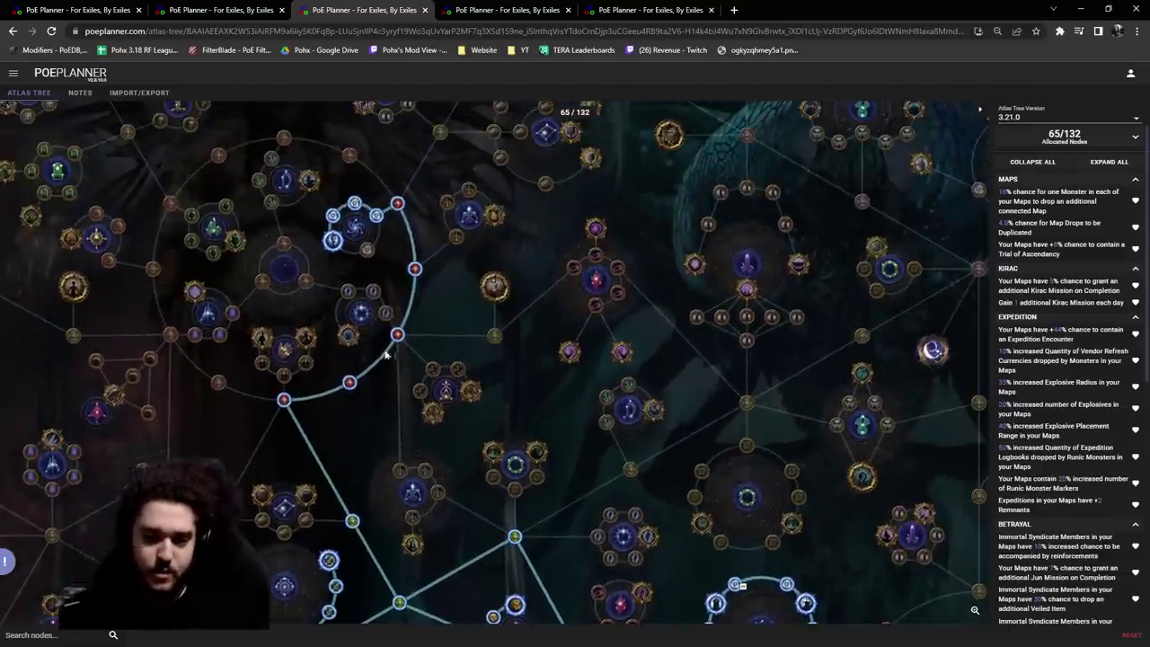
scroll(338, 252, "up", 1)
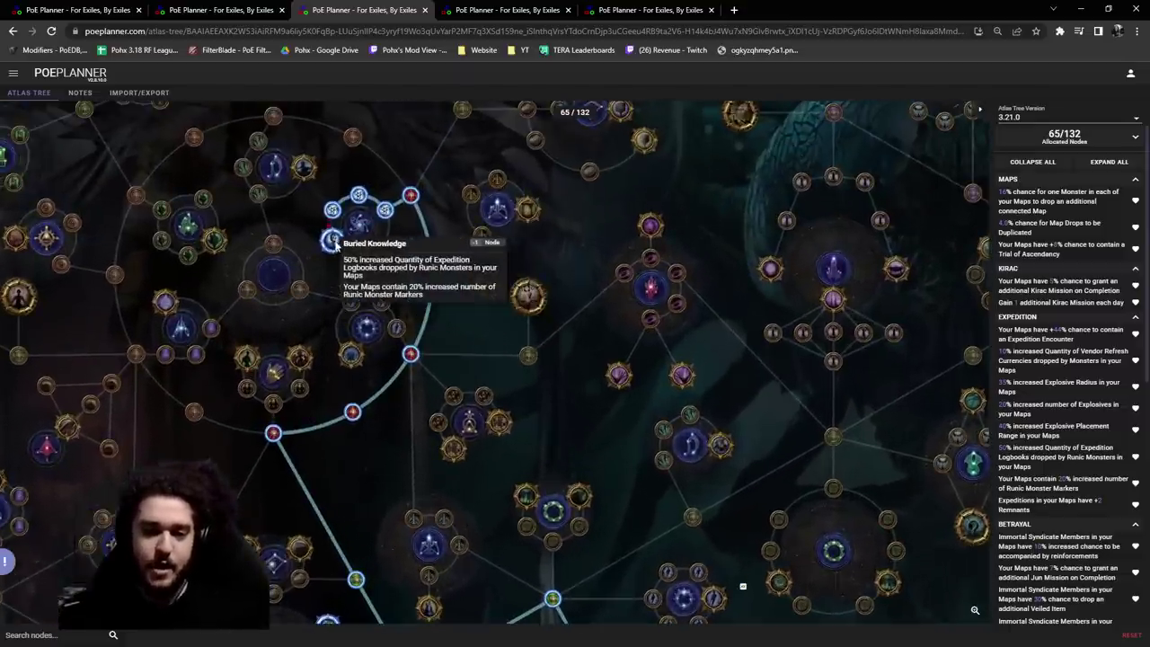
scroll(333, 241, "down", 1)
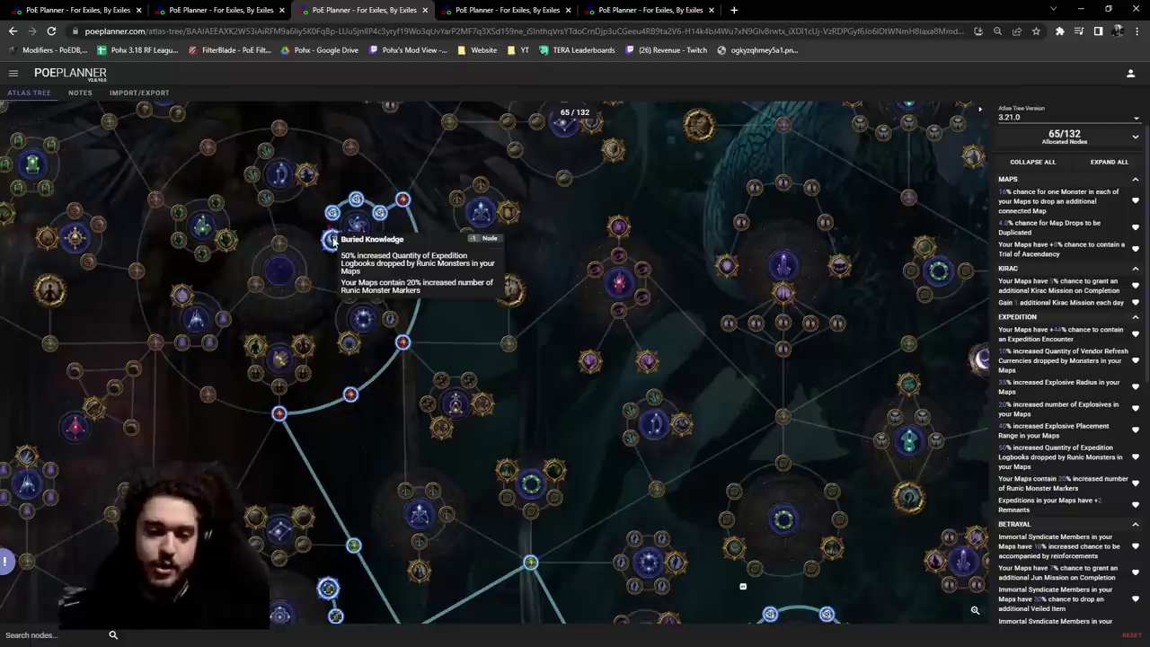
scroll(333, 241, "up", 1)
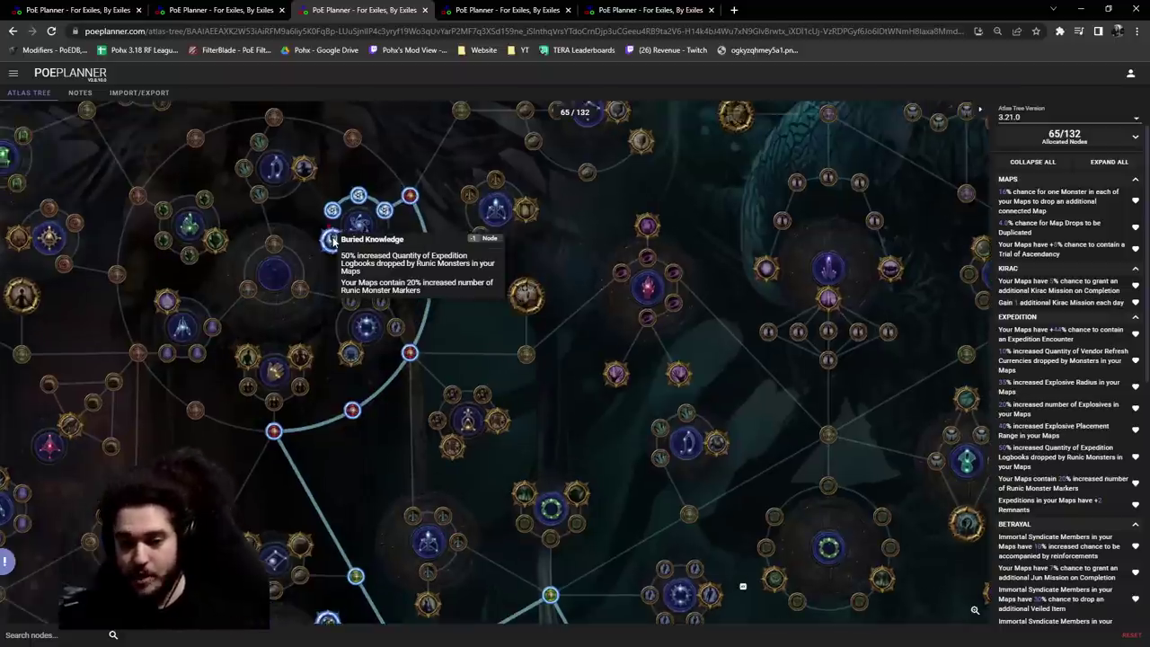
scroll(333, 241, "down", 2)
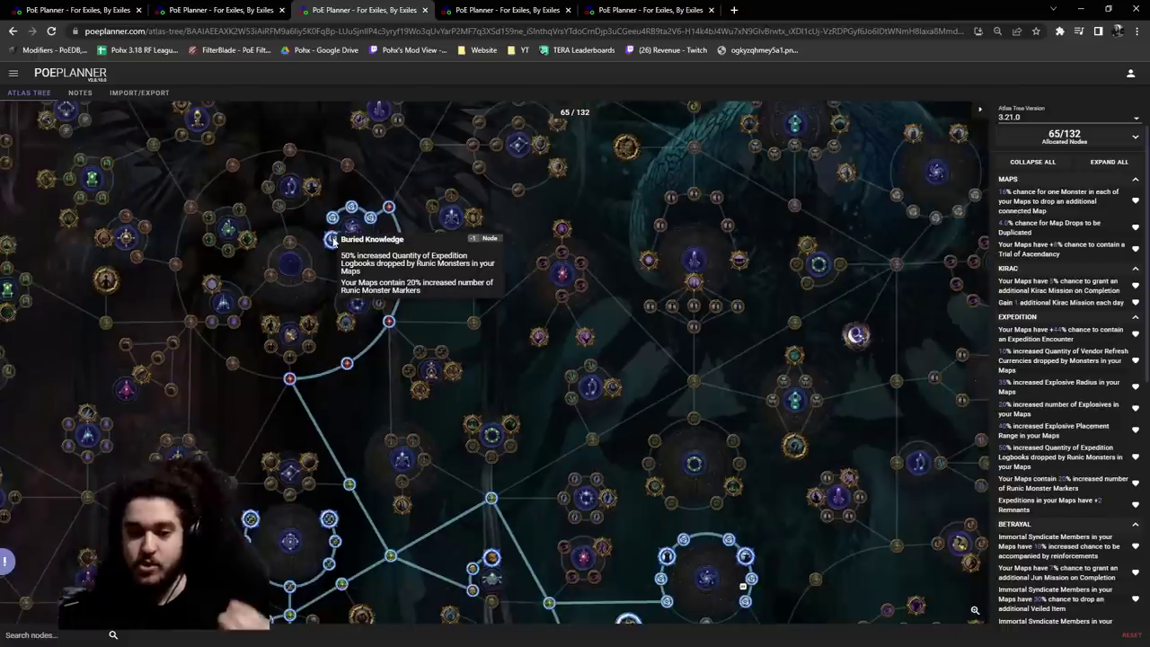
scroll(333, 241, "down", 1)
scroll(333, 241, "down", 1)
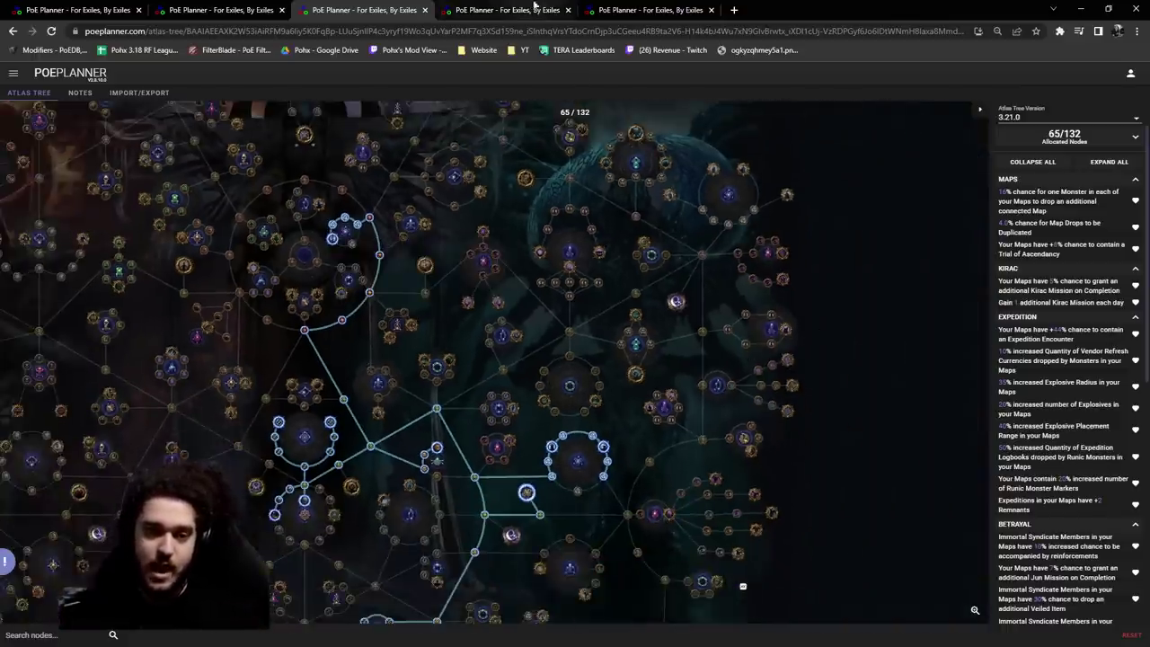
Step: Switch to the fourth atlas tree plan and read the Intelligence Gathering node in its upper Betrayal cluster
left_click(530, 9)
left_click_drag(869, 156, 747, 354)
scroll(482, 336, "up", 4)
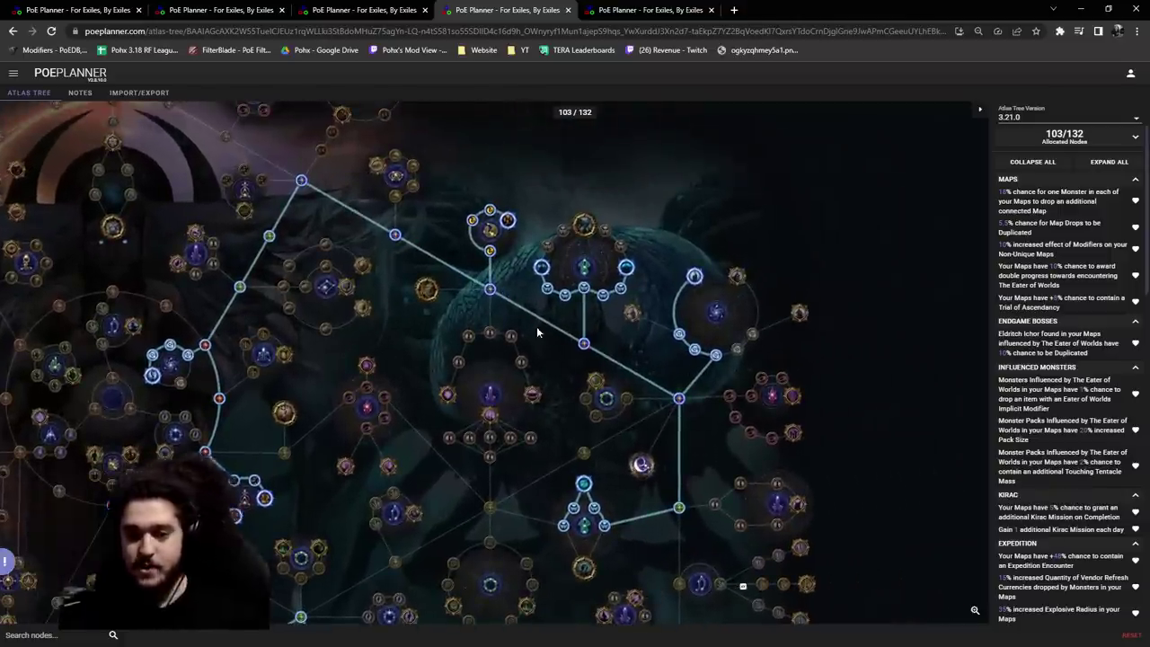
scroll(431, 399, "down", 2)
scroll(506, 532, "up", 3)
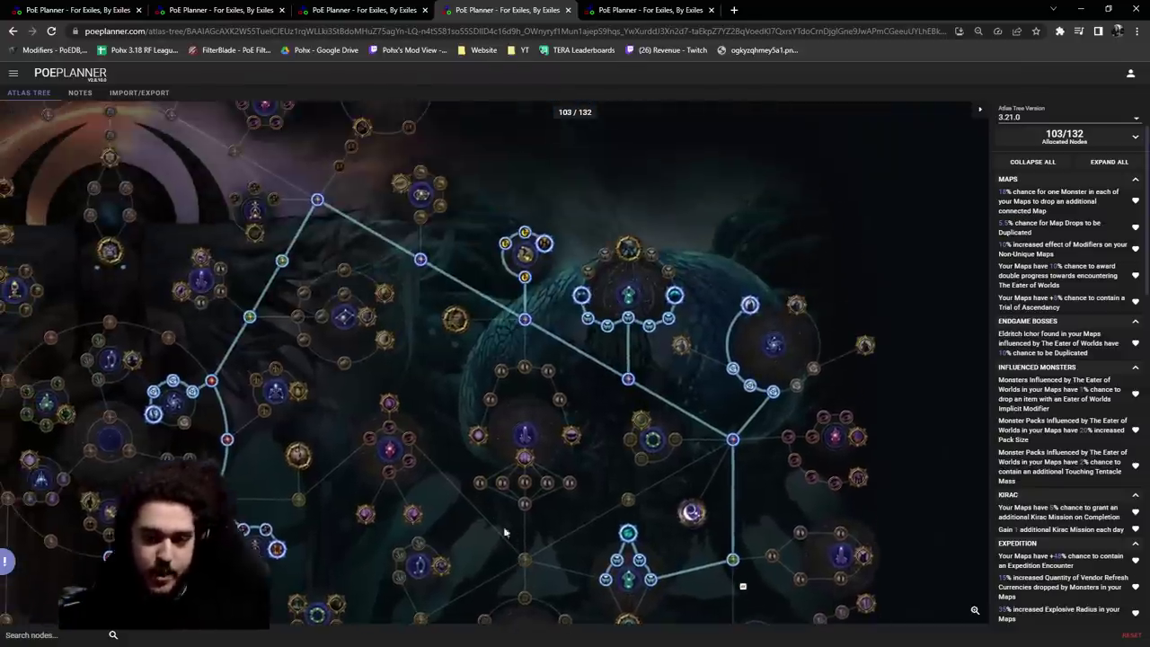
scroll(551, 347, "up", 2)
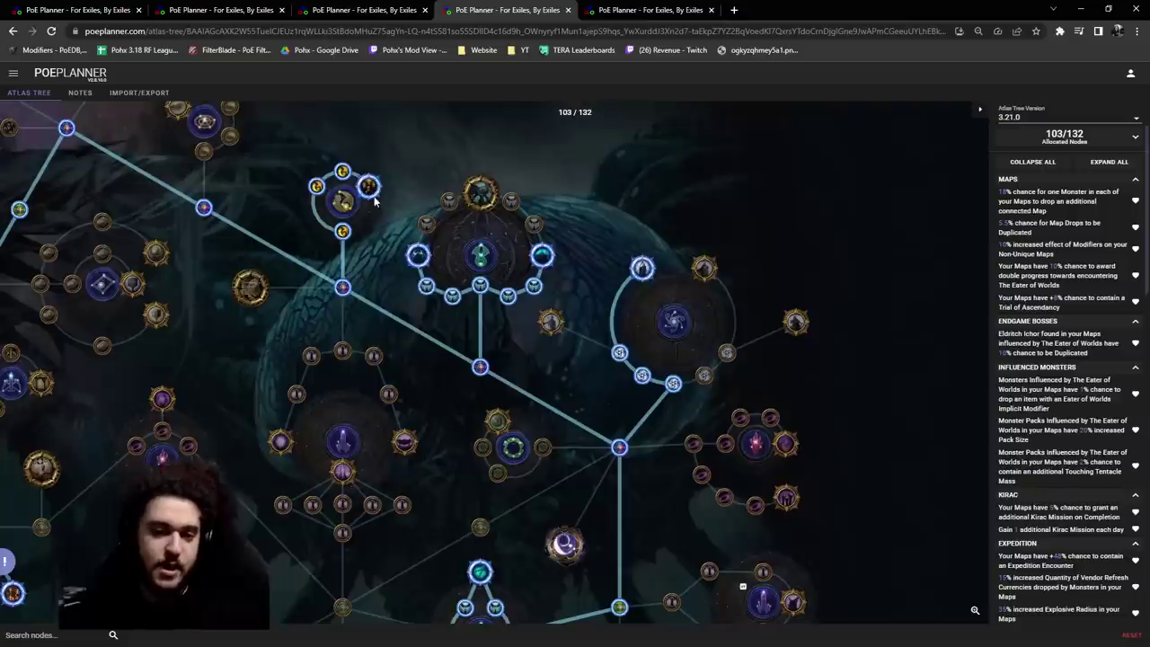
mouse_move(376, 201)
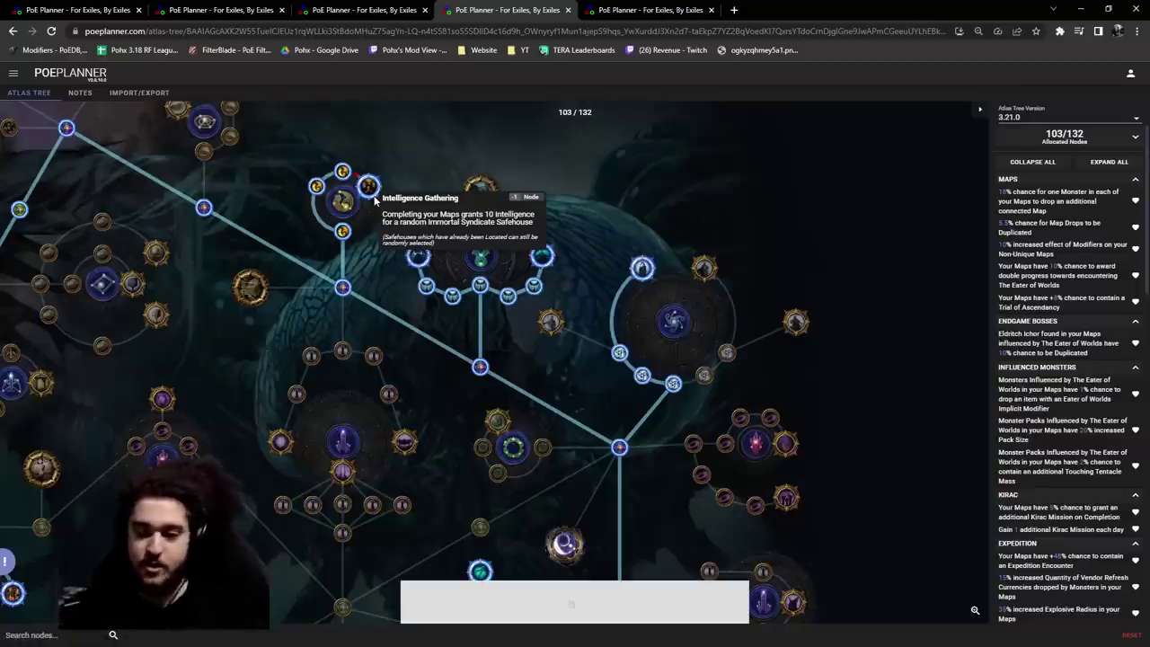
Step: Read the Etched by Acid and The Shadow of Hunger nodes, plus A Noble Quest in the neighbouring Expedition cluster
scroll(376, 202, "up", 1)
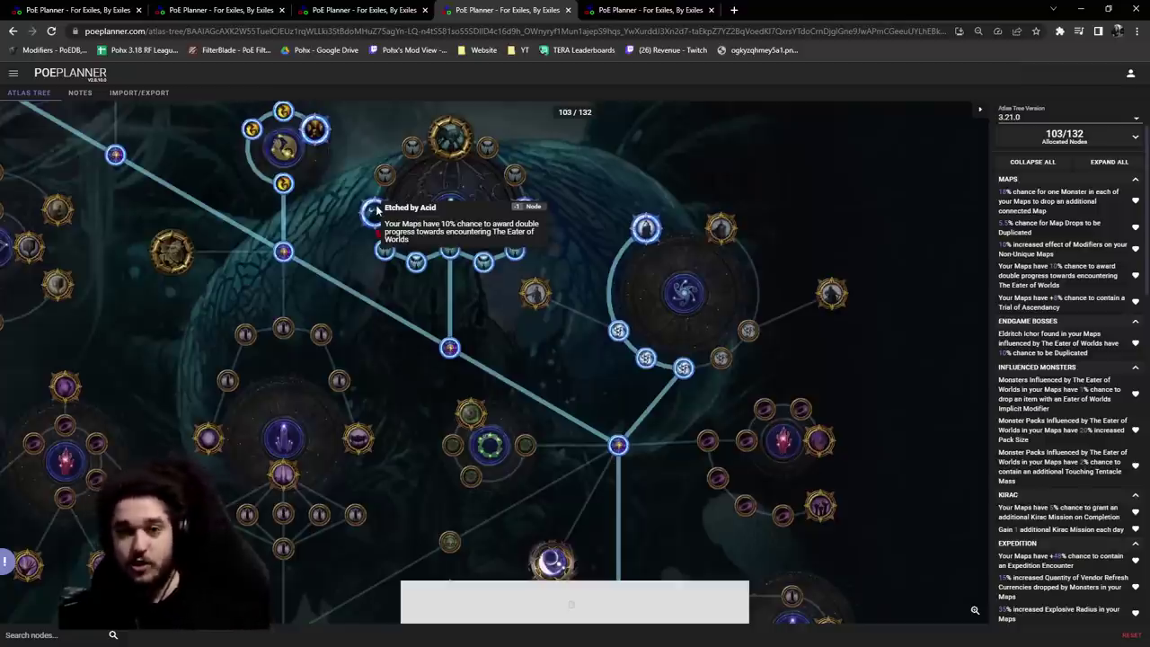
left_click_drag(539, 221, 508, 198)
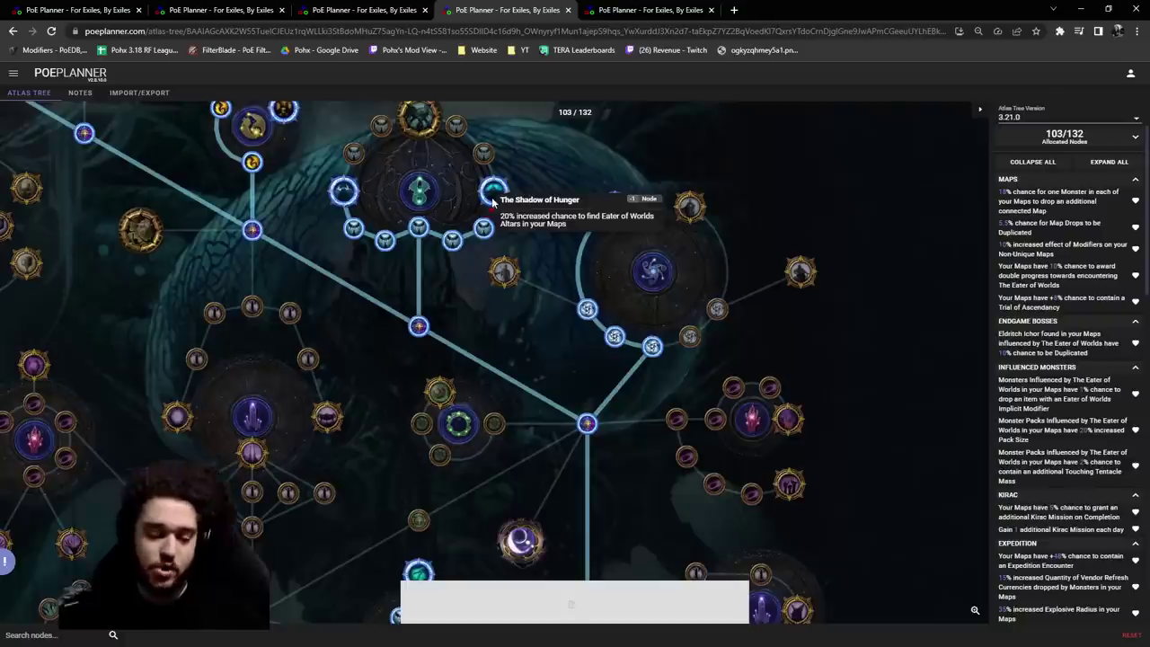
left_click_drag(538, 182, 328, 136)
mouse_move(418, 169)
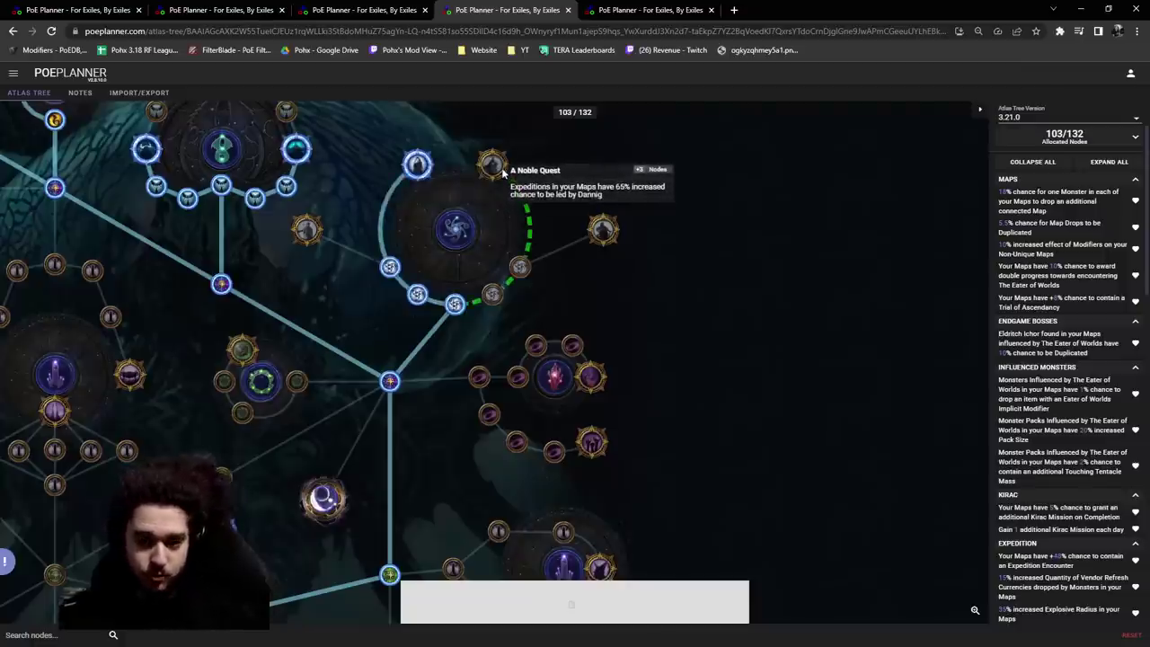
Step: Inspect the small allocated Eater of Worlds cluster below the upper Expedition cluster
scroll(807, 264, "down", 3)
scroll(526, 335, "up", 3)
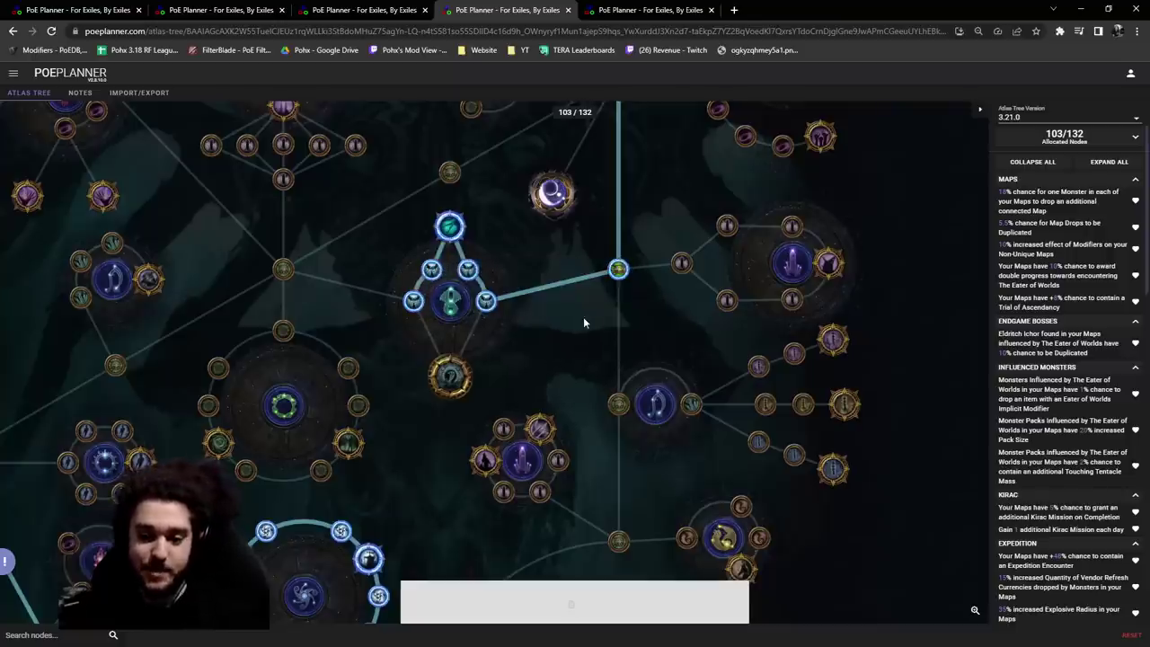
scroll(579, 315, "down", 3)
scroll(578, 315, "down", 3)
Step: Examine the two small allocated clusters in the fourth plan's lower centre and the path connecting them to the starting point
scroll(456, 232, "up", 2)
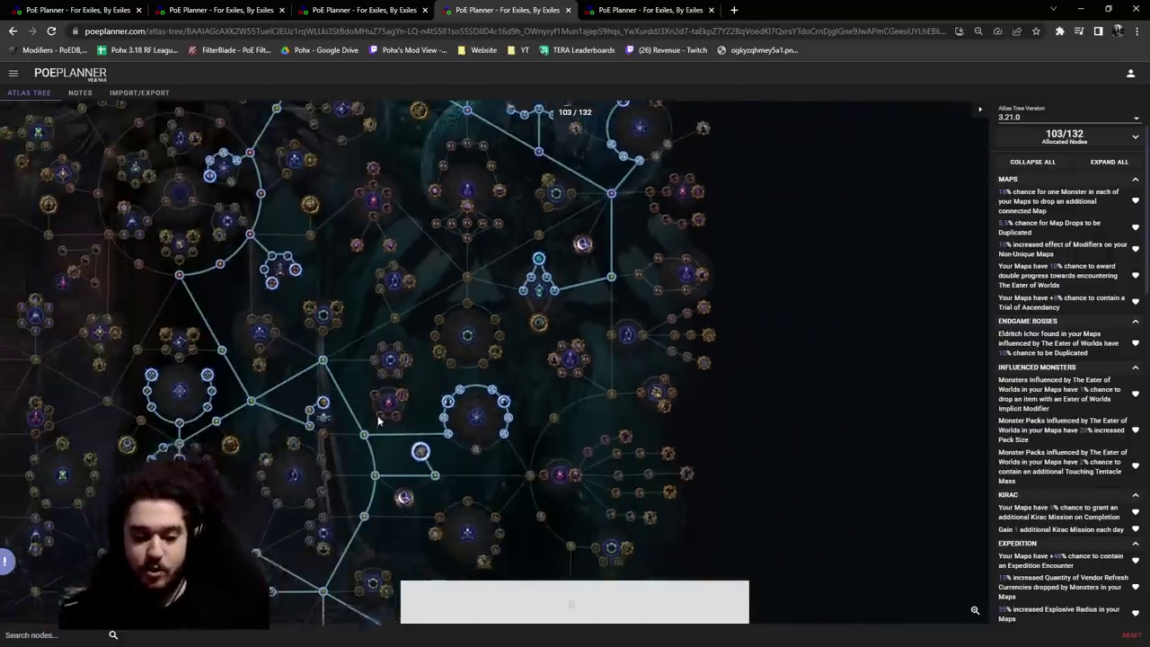
scroll(441, 242, "up", 2)
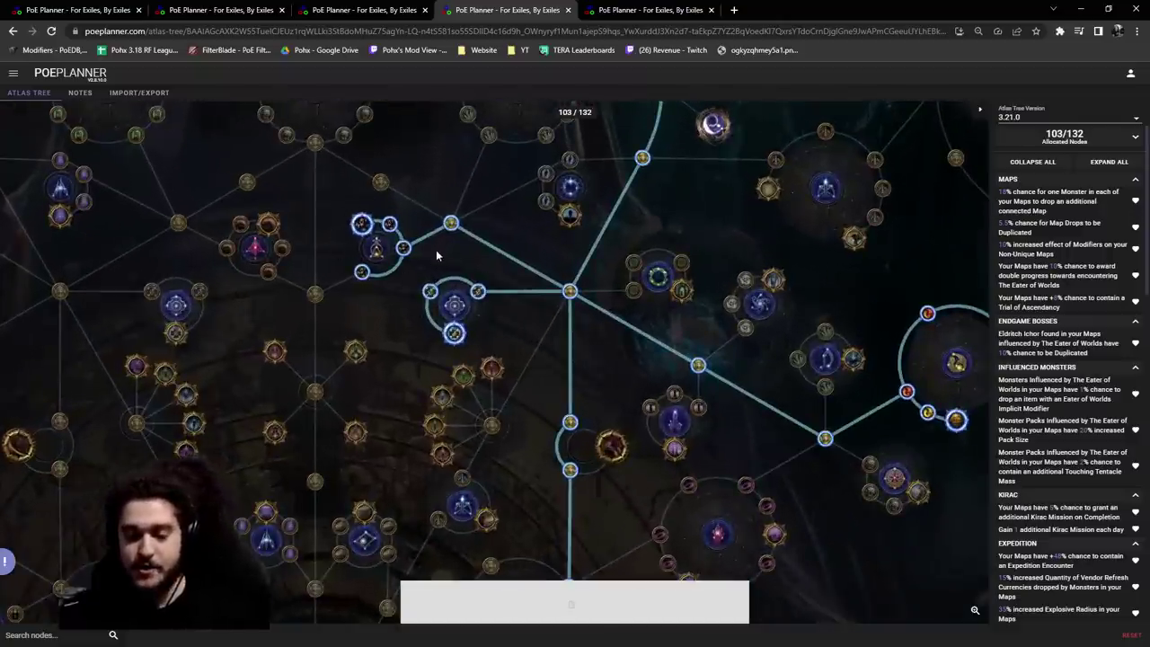
scroll(449, 260, "up", 2)
left_click_drag(467, 272, 498, 292)
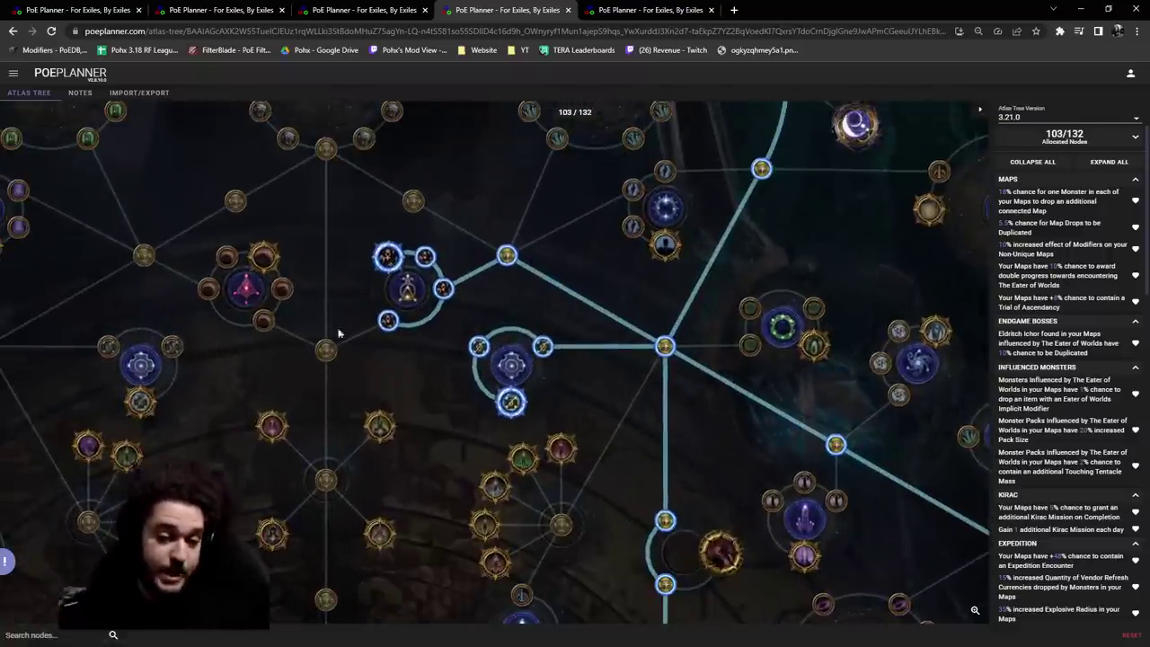
scroll(564, 301, "up", 2)
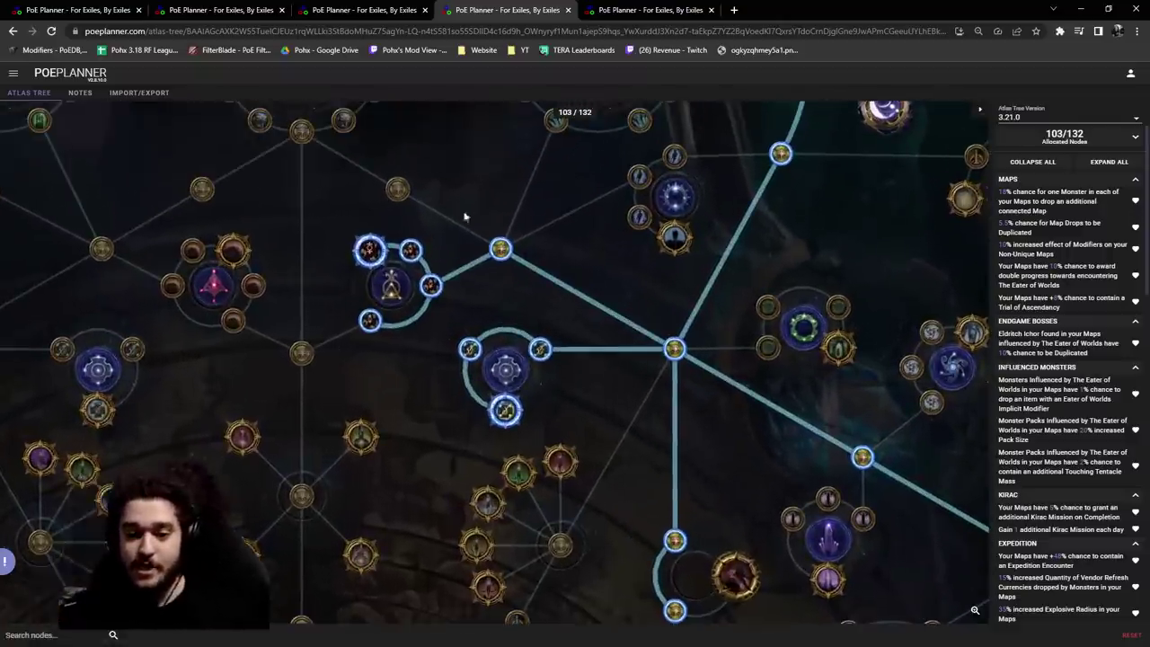
scroll(593, 290, "down", 3)
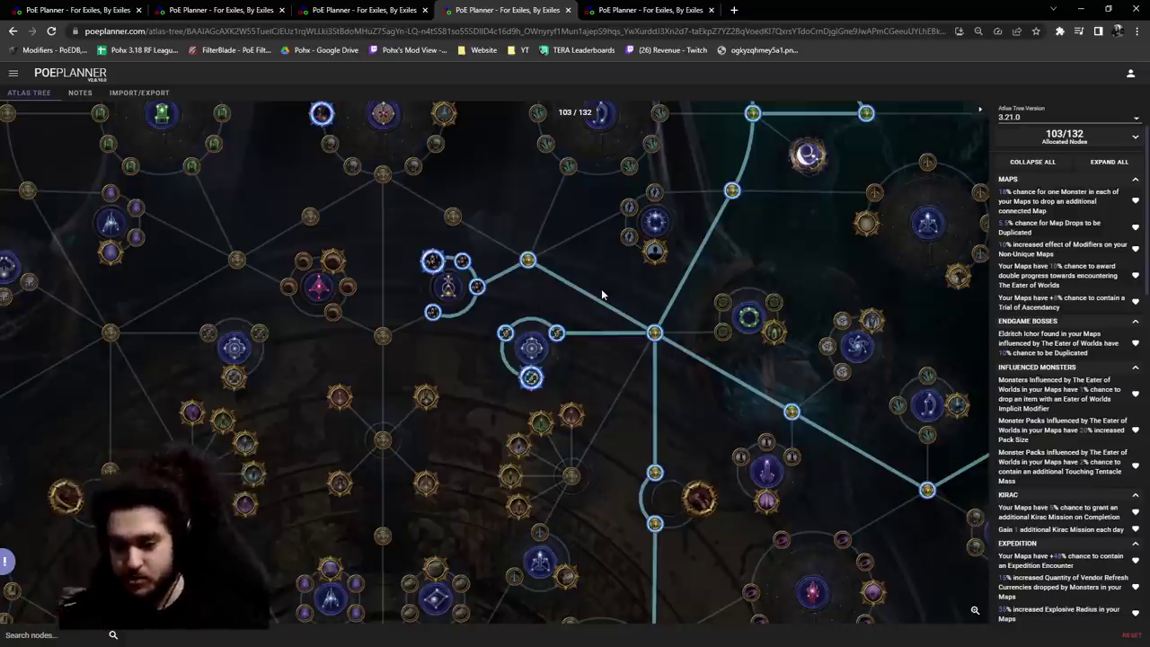
scroll(611, 300, "down", 5)
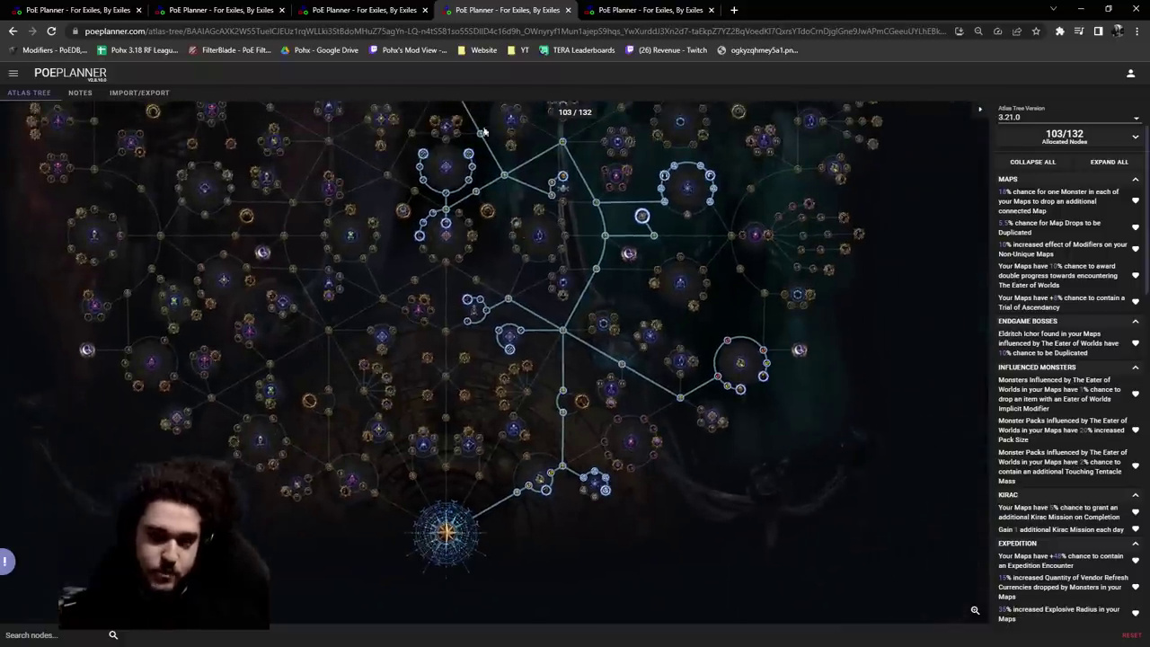
Step: Switch to the fifth atlas tree plan and read the Syncretism node in the small shrine cluster beside the central ring
left_click(645, 10)
scroll(498, 362, "up", 5)
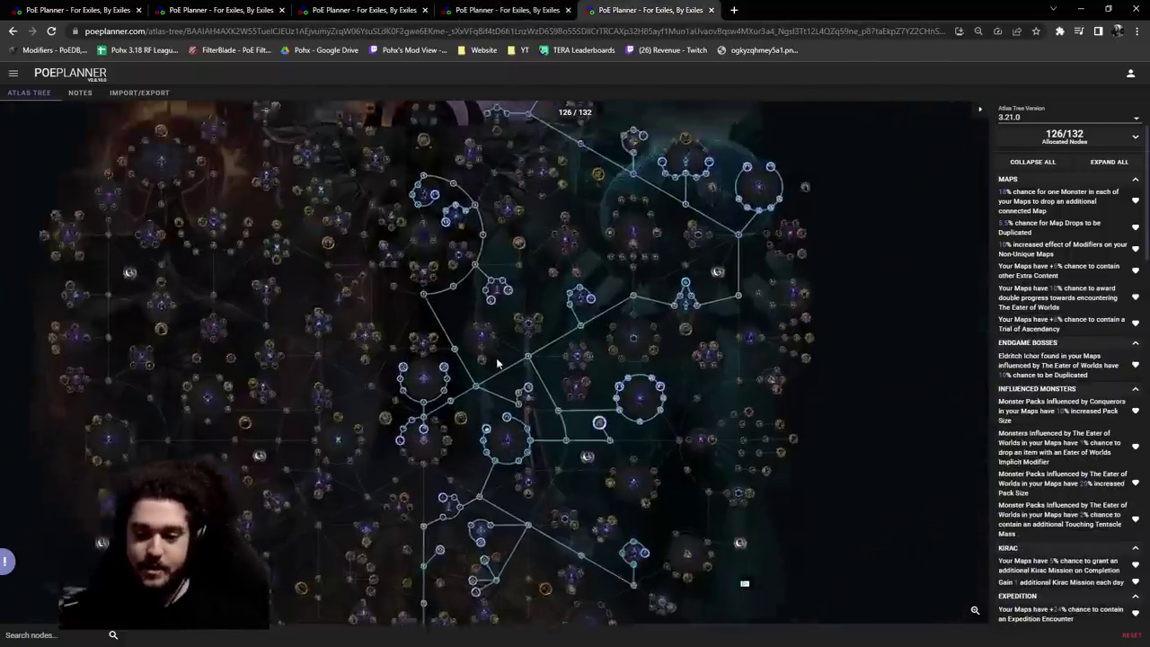
scroll(497, 363, "up", 5)
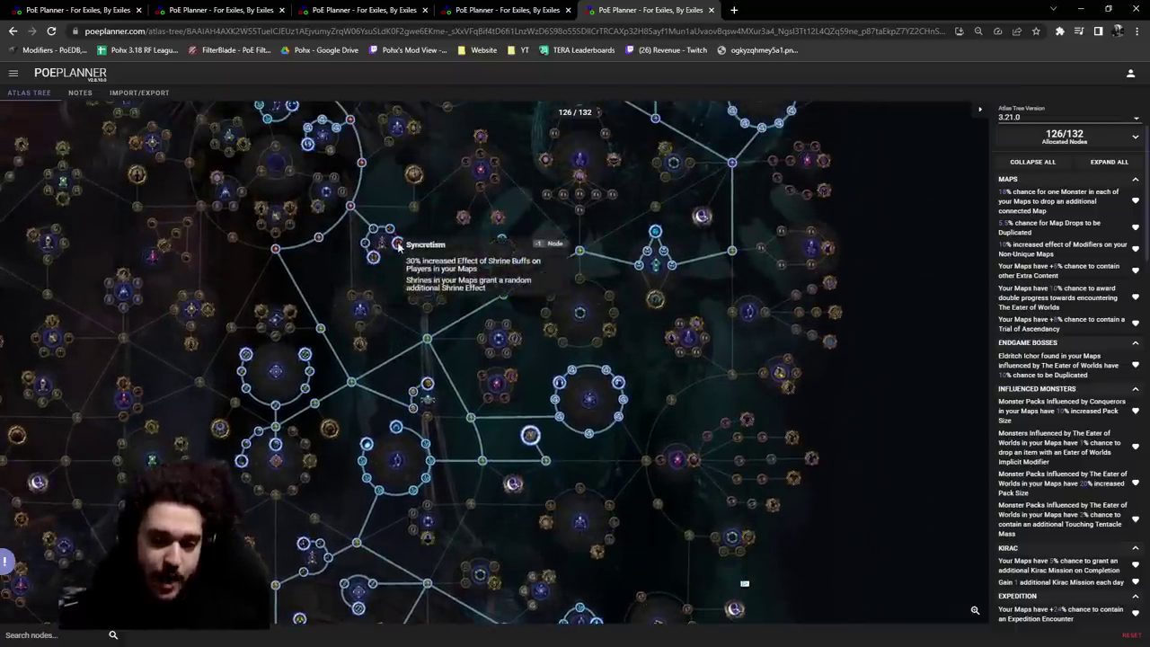
scroll(399, 248, "down", 2)
scroll(399, 248, "up", 5)
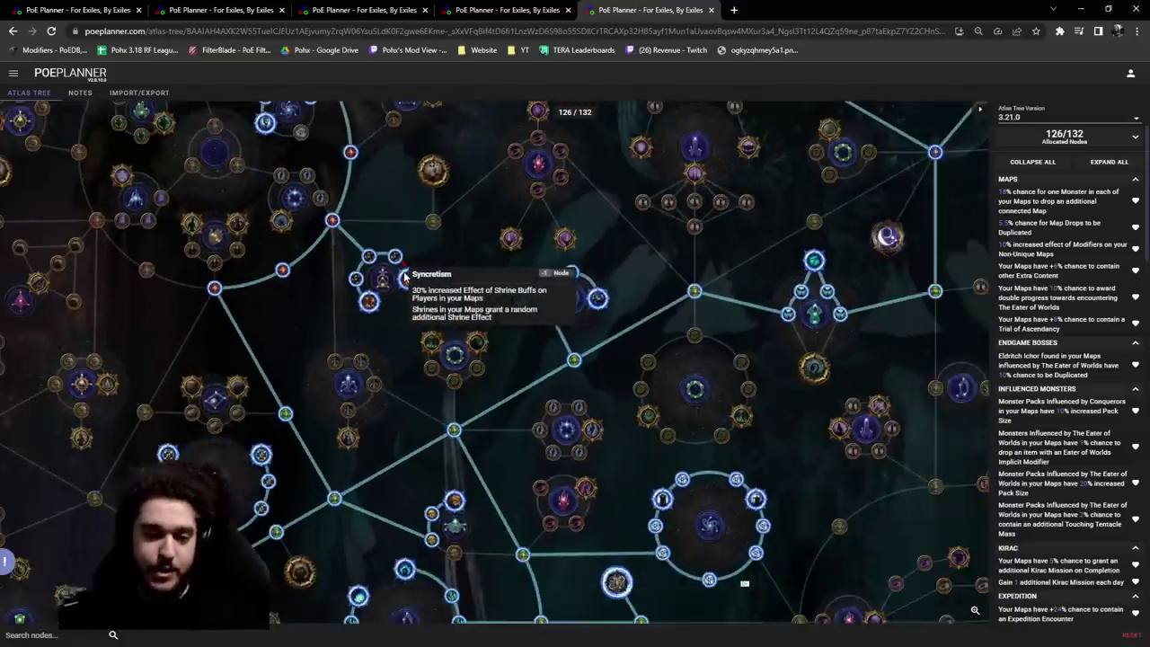
left_click_drag(405, 278, 477, 364)
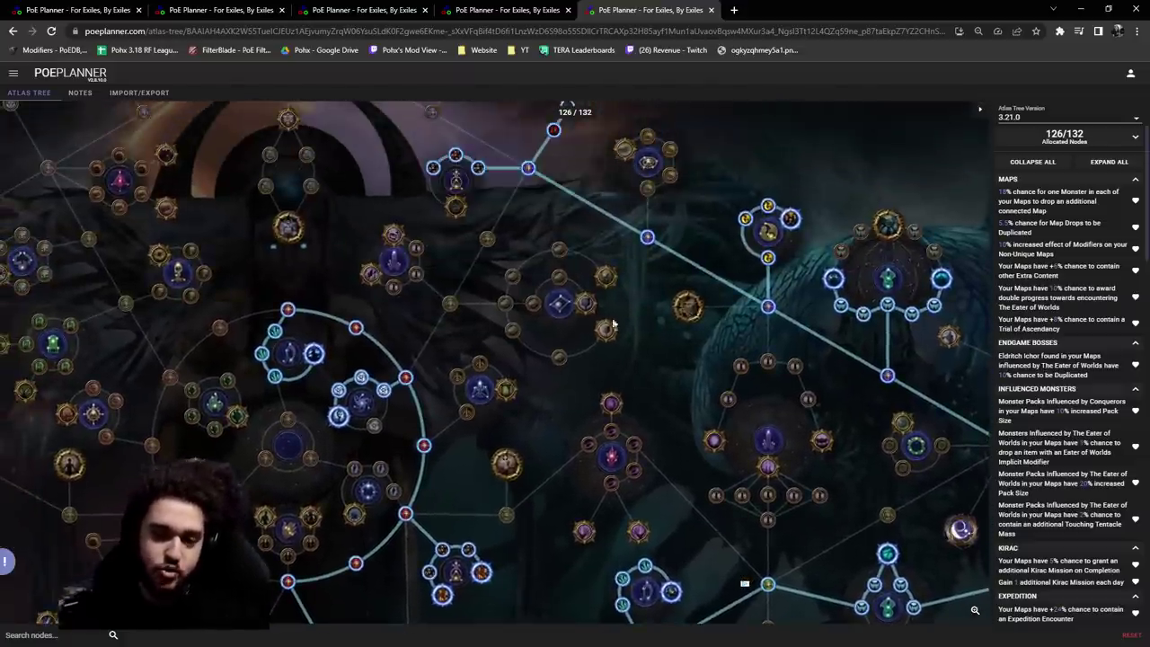
Step: Read the unallocated Bribery node in the fifth plan's lower Betrayal cluster
scroll(614, 324, "down", 3)
scroll(650, 462, "up", 3)
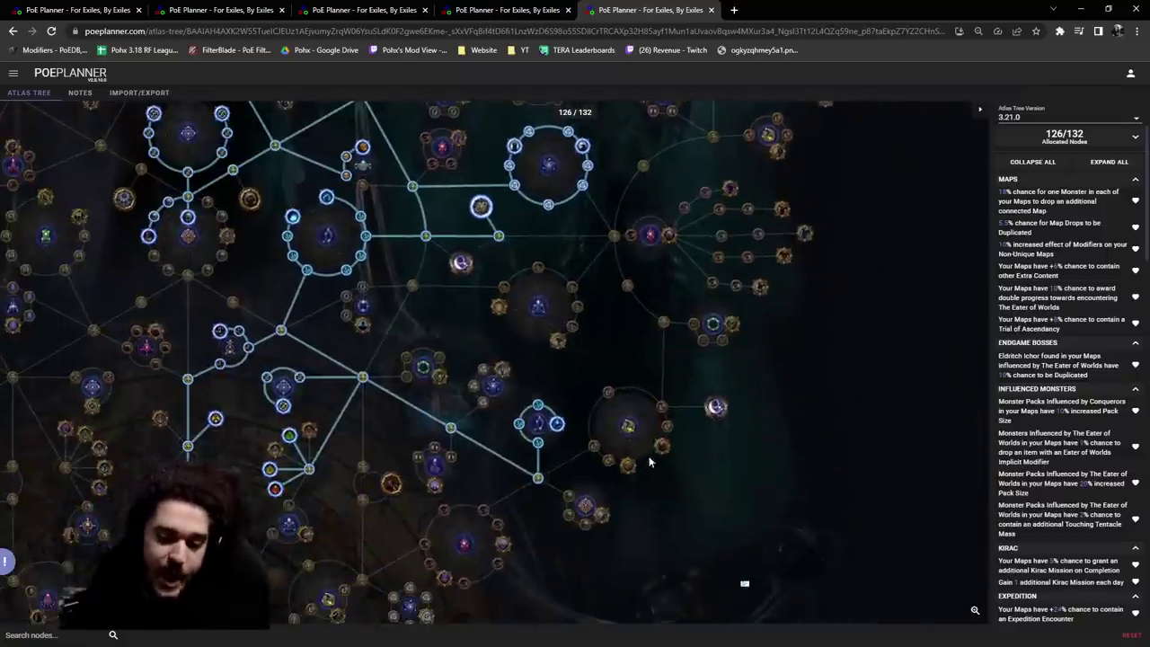
scroll(650, 462, "up", 2)
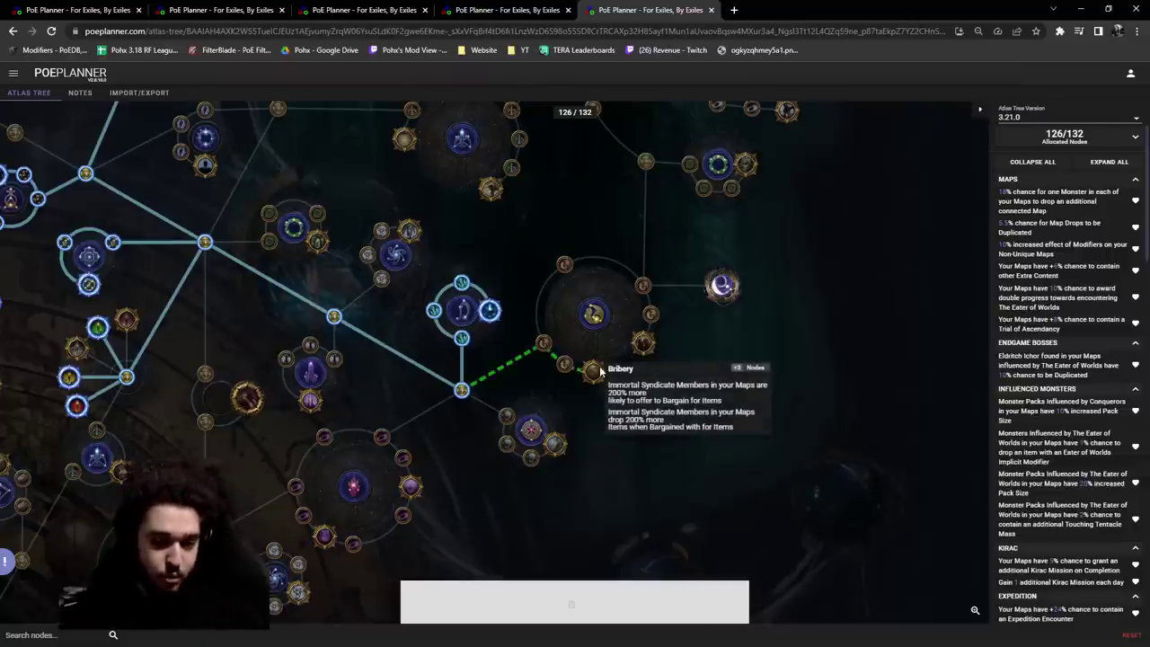
Step: Read the Intelligence Gathering node in the fifth plan's upper Betrayal cluster and inspect the allocated clusters beside it
scroll(580, 382, "down", 3)
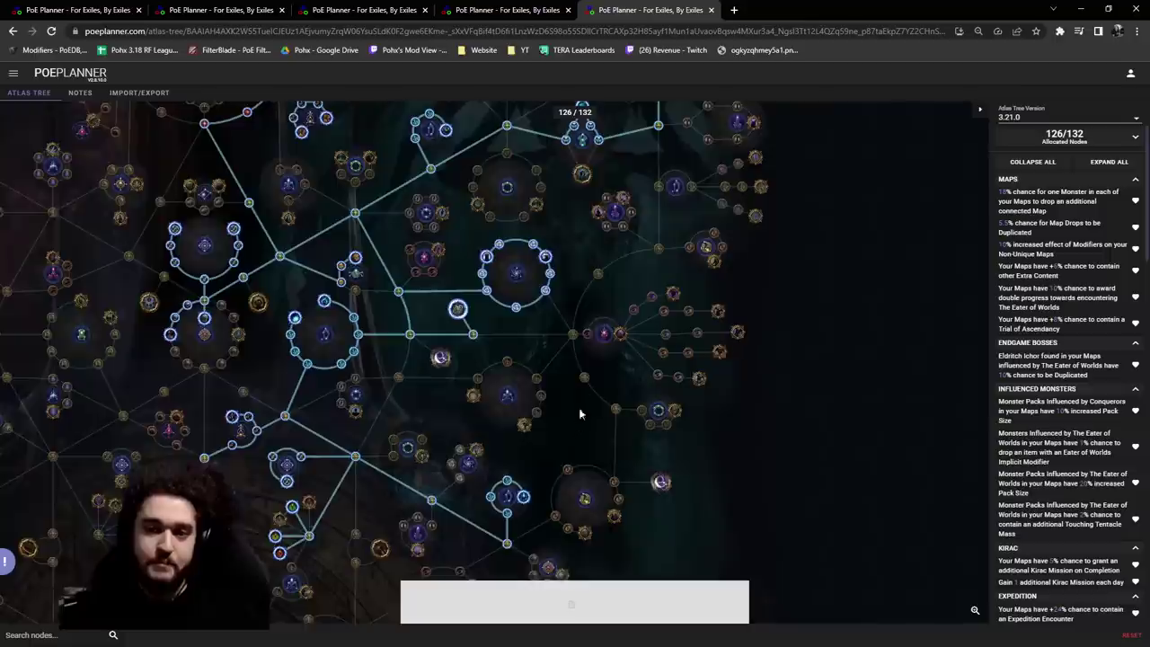
scroll(499, 283, "up", 3)
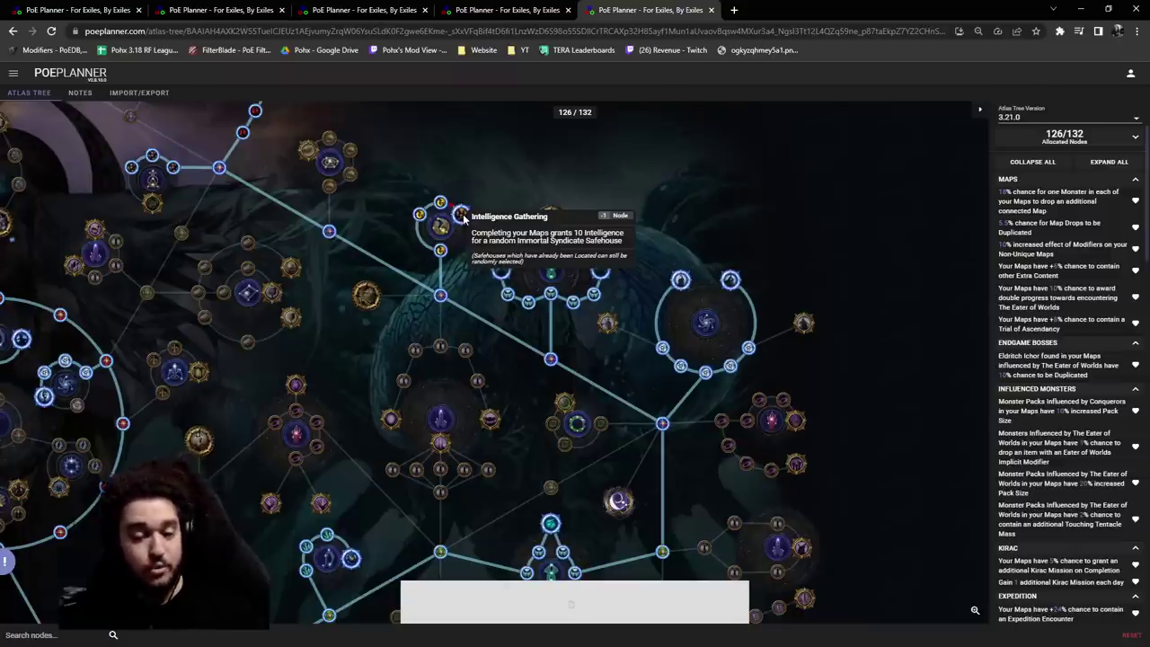
scroll(739, 278, "down", 1)
scroll(710, 270, "up", 1)
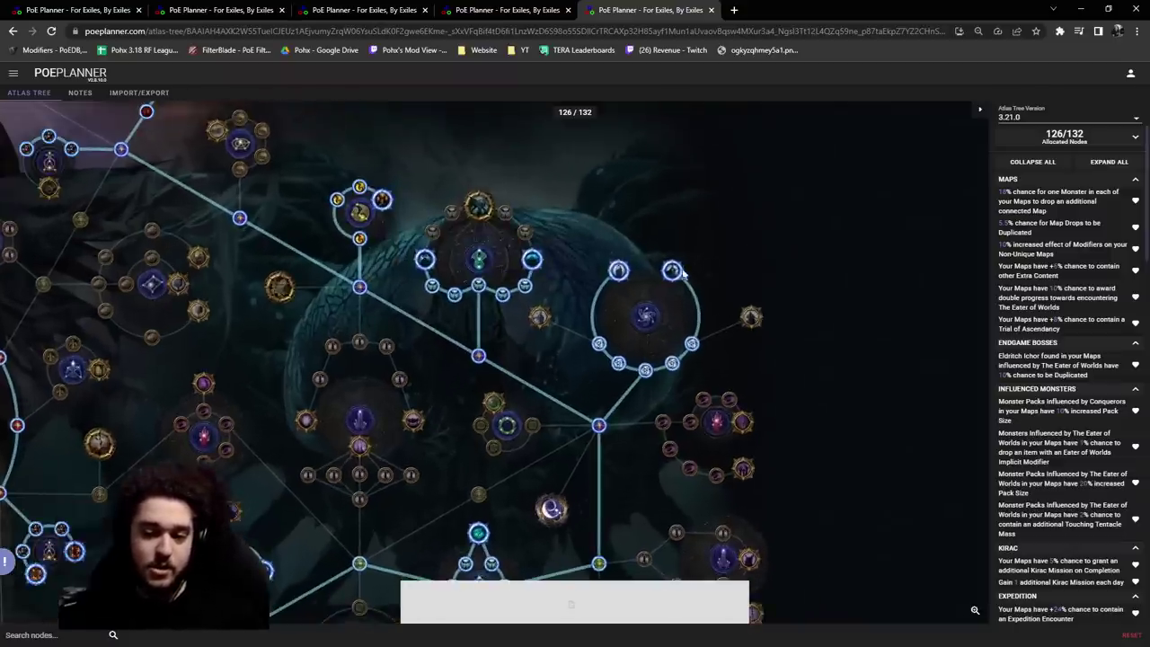
scroll(681, 274, "down", 1)
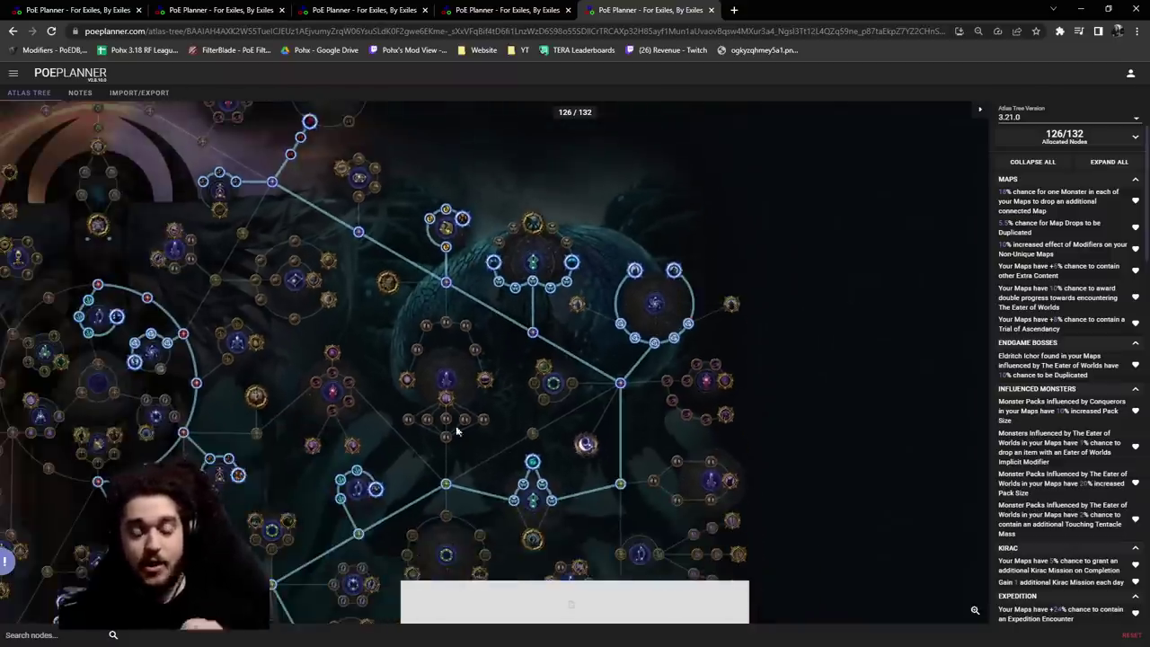
Step: Examine the fifth plan's lower allocated clusters and its Harvest clusters, reading the Heart of the Grove node in the central ring
scroll(460, 433, "up", 1)
left_click_drag(485, 437, 415, 226)
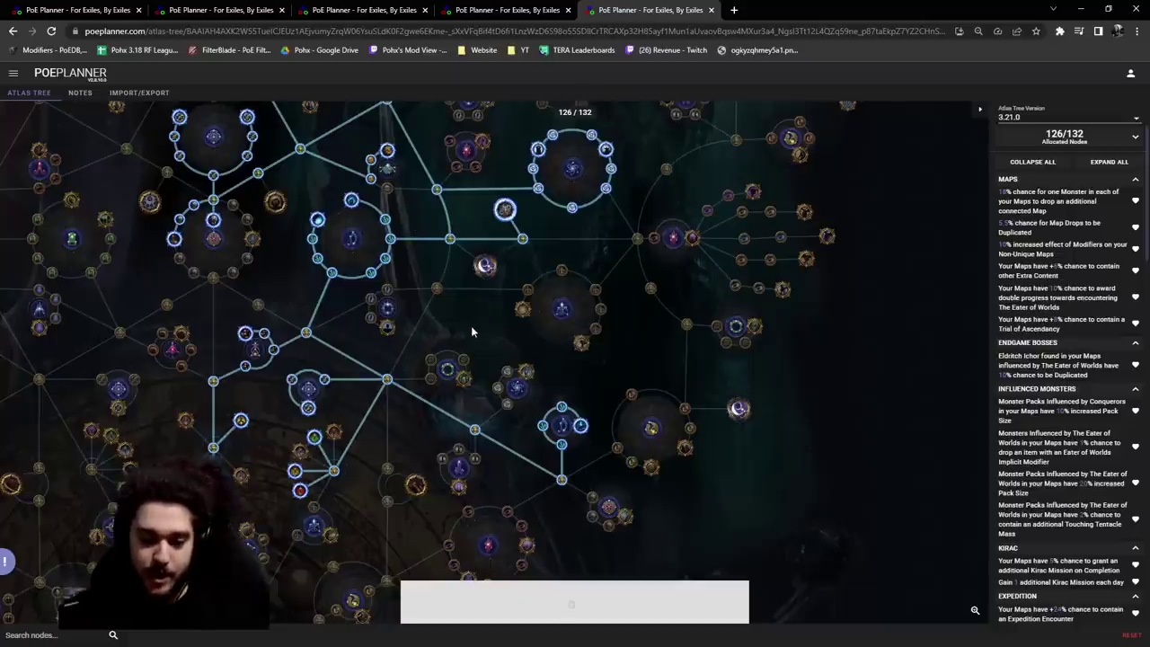
scroll(477, 325, "up", 1)
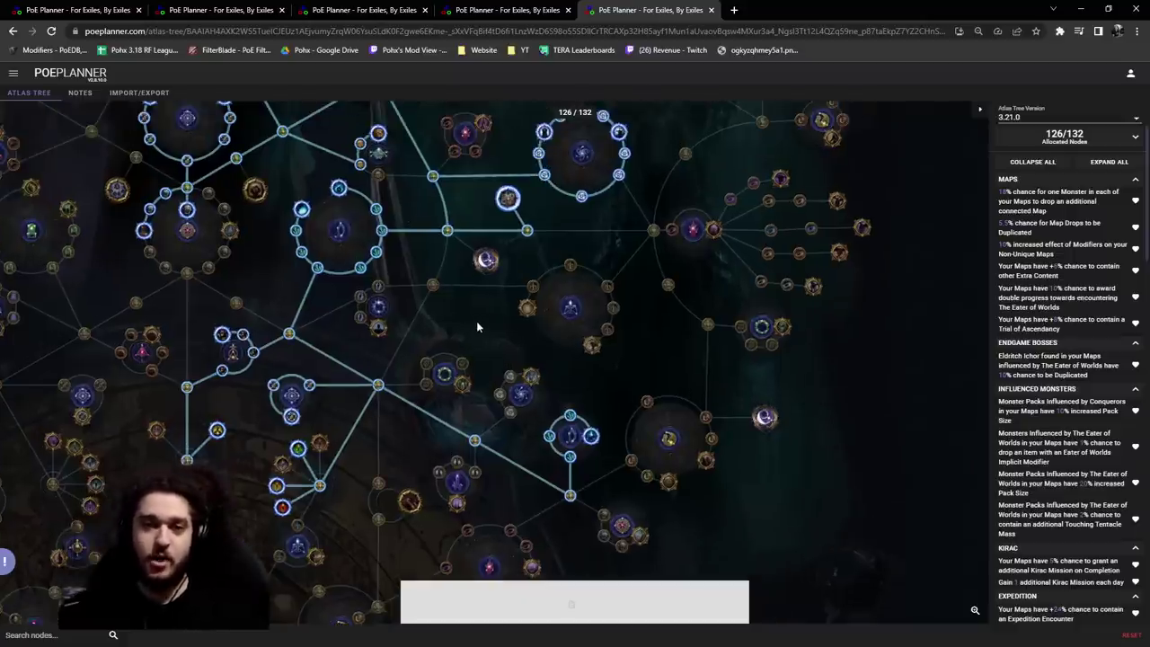
scroll(476, 321, "up", 1)
left_click_drag(477, 321, 408, 270)
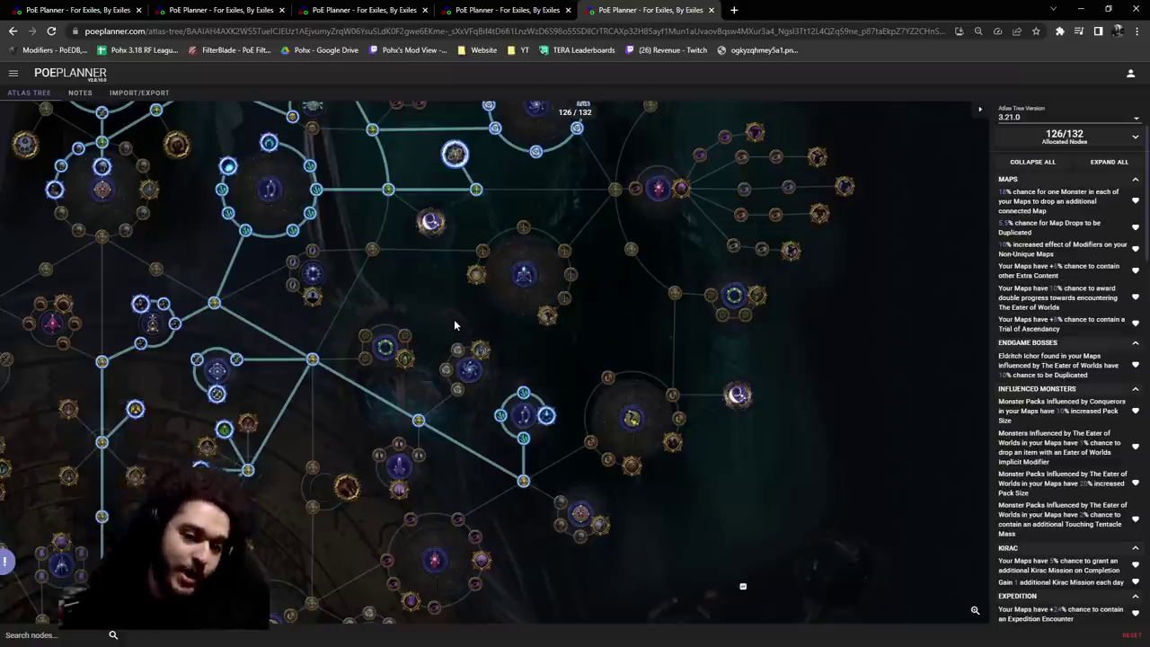
scroll(454, 326, "down", 3)
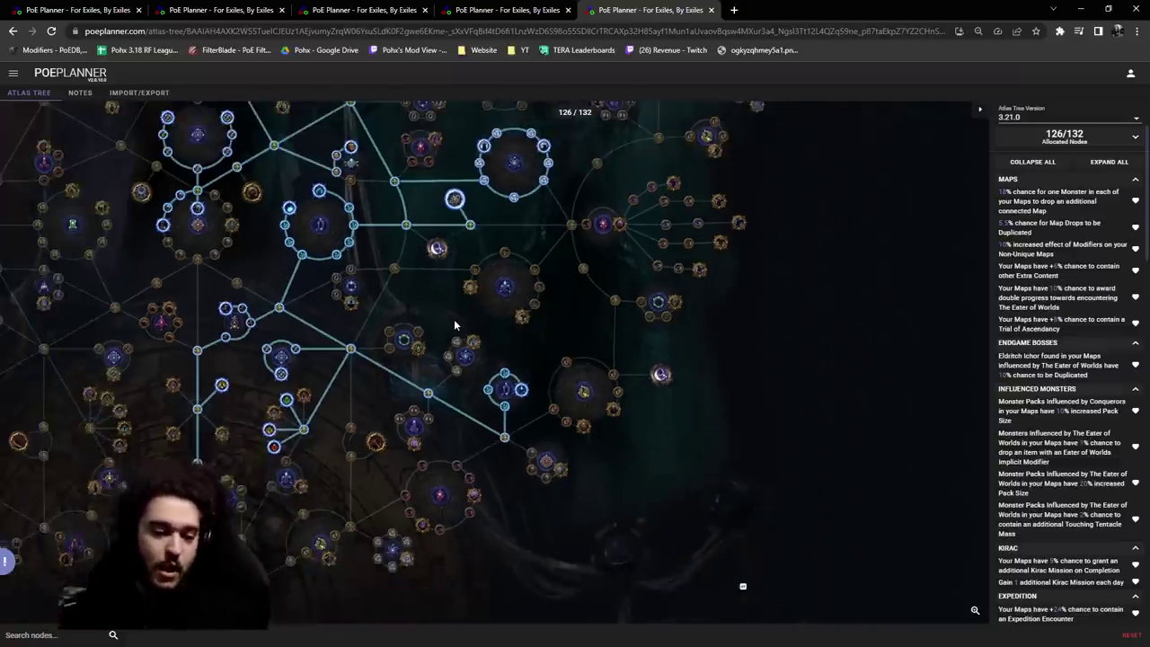
scroll(310, 164, "up", 3)
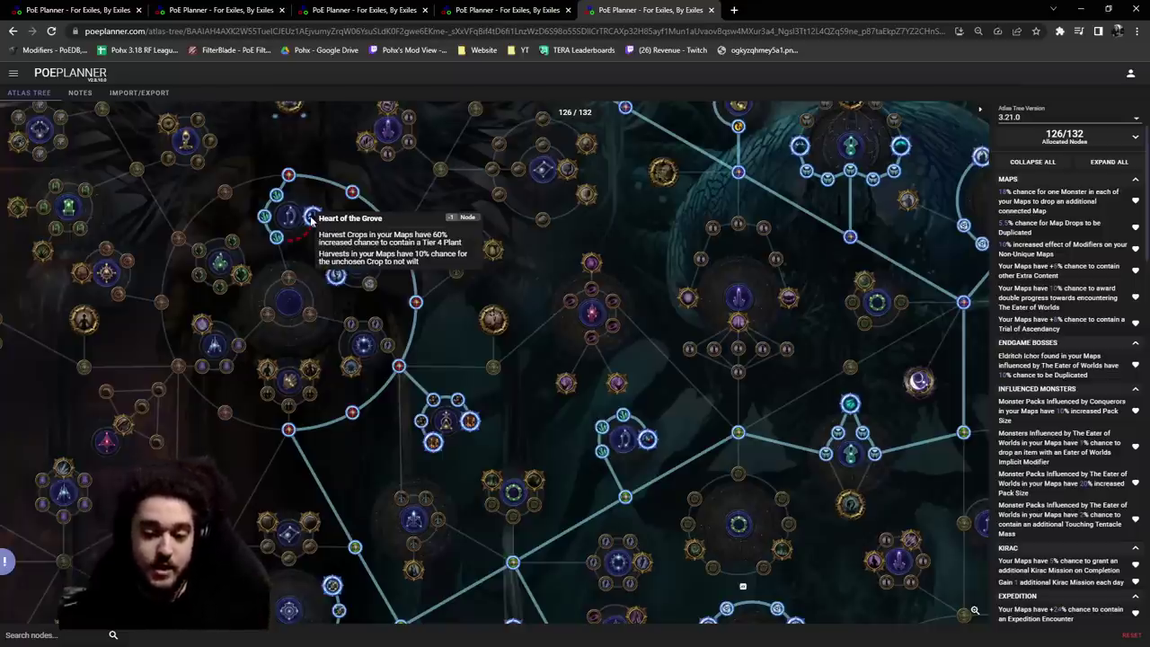
scroll(373, 227, "down", 3)
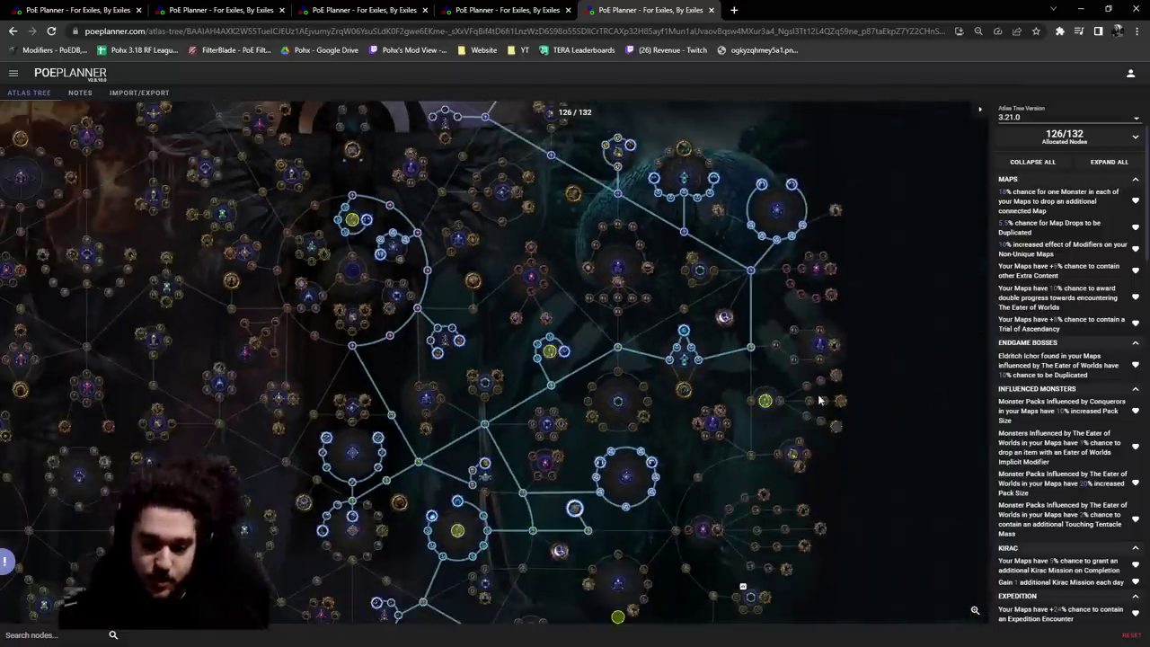
Step: Read the Conquered Conquerors node at the end of the fifth plan's uppermost allocated path
scroll(760, 254, "down", 2)
left_click_drag(813, 195, 791, 143)
scroll(791, 143, "up", 1)
scroll(557, 239, "up", 1)
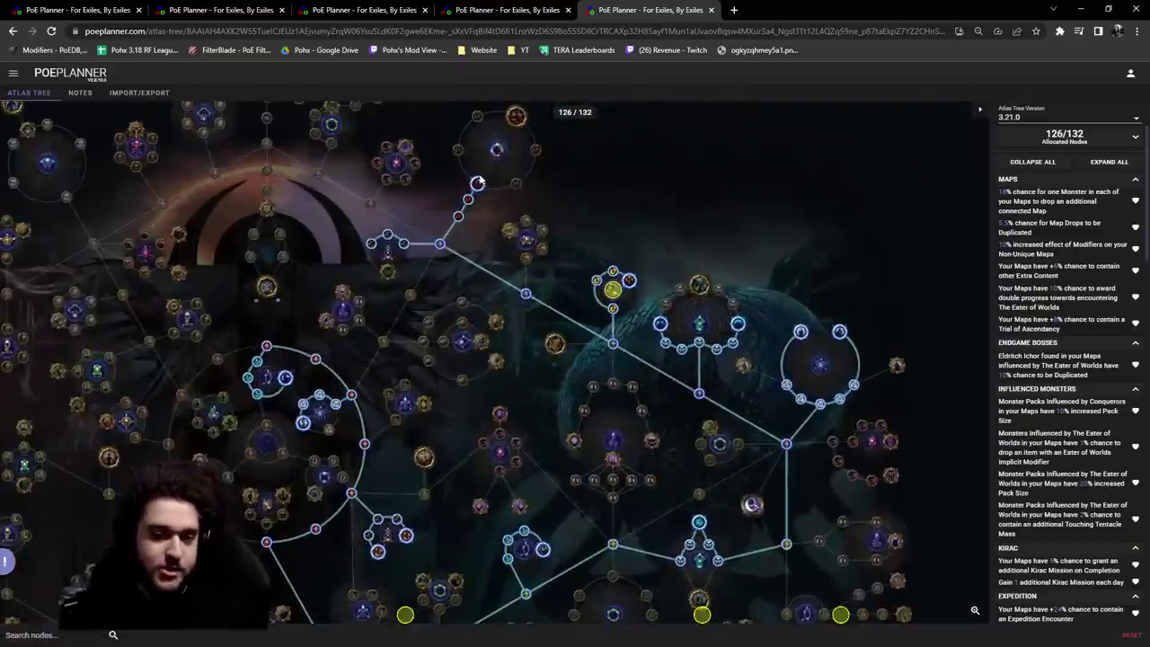
scroll(477, 184, "up", 2)
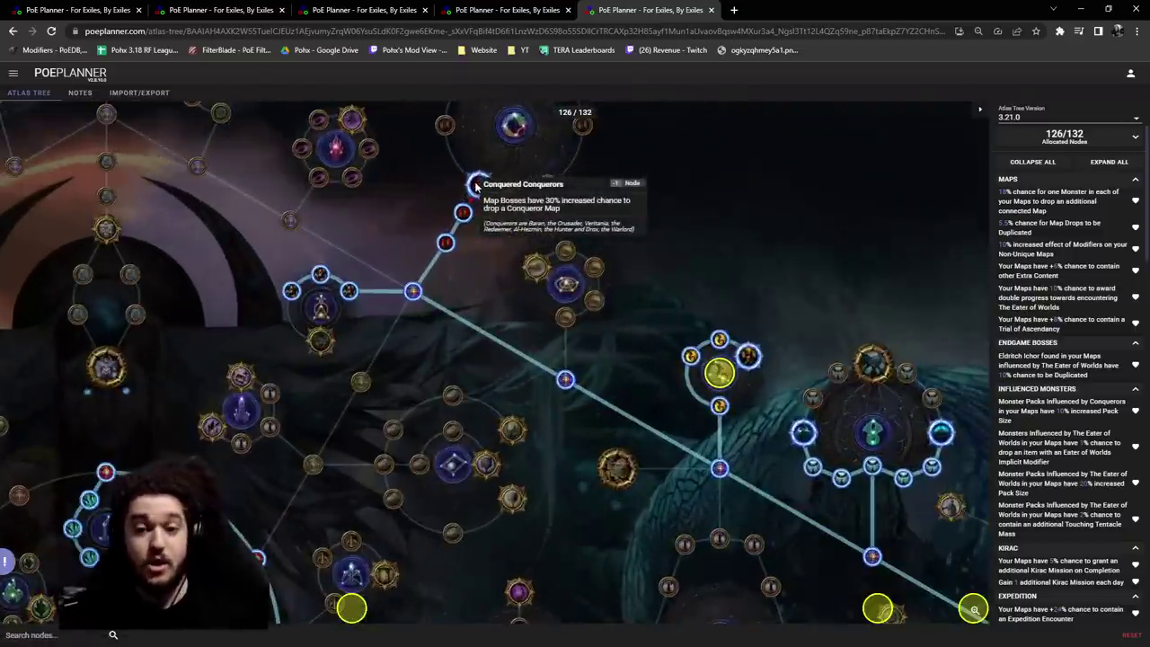
scroll(477, 185, "down", 1)
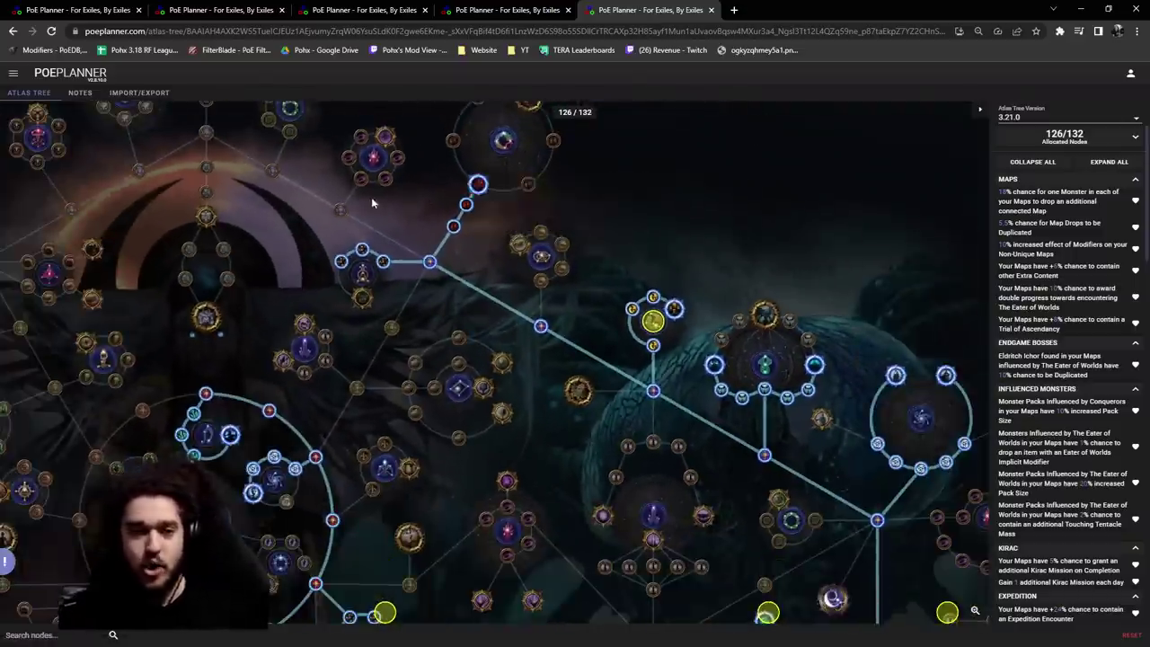
Step: Read the unallocated Remnants of the Past node above the tree's central arch and check the path needed to reach it
left_click_drag(230, 91, 376, 200)
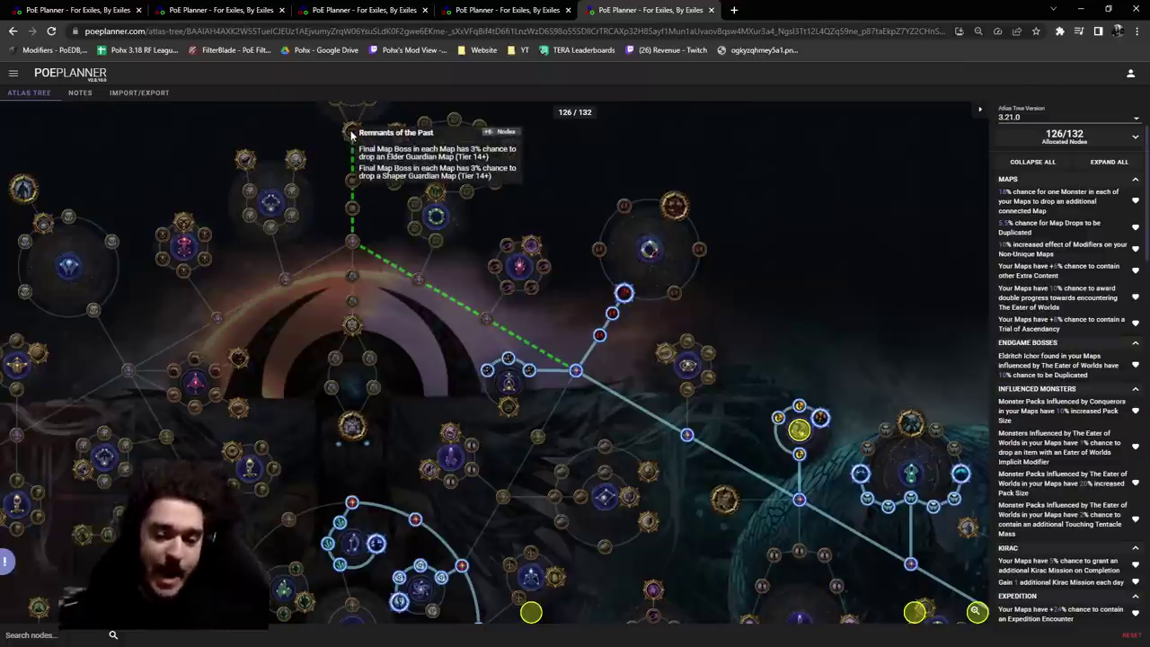
scroll(352, 135, "down", 1)
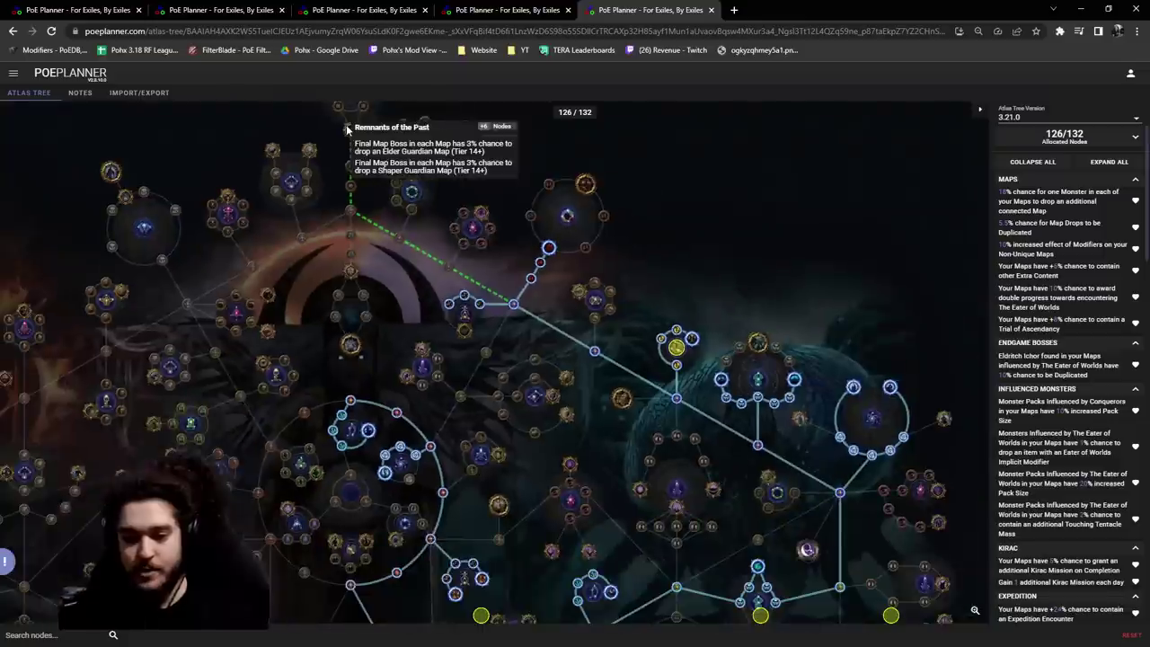
mouse_move(355, 135)
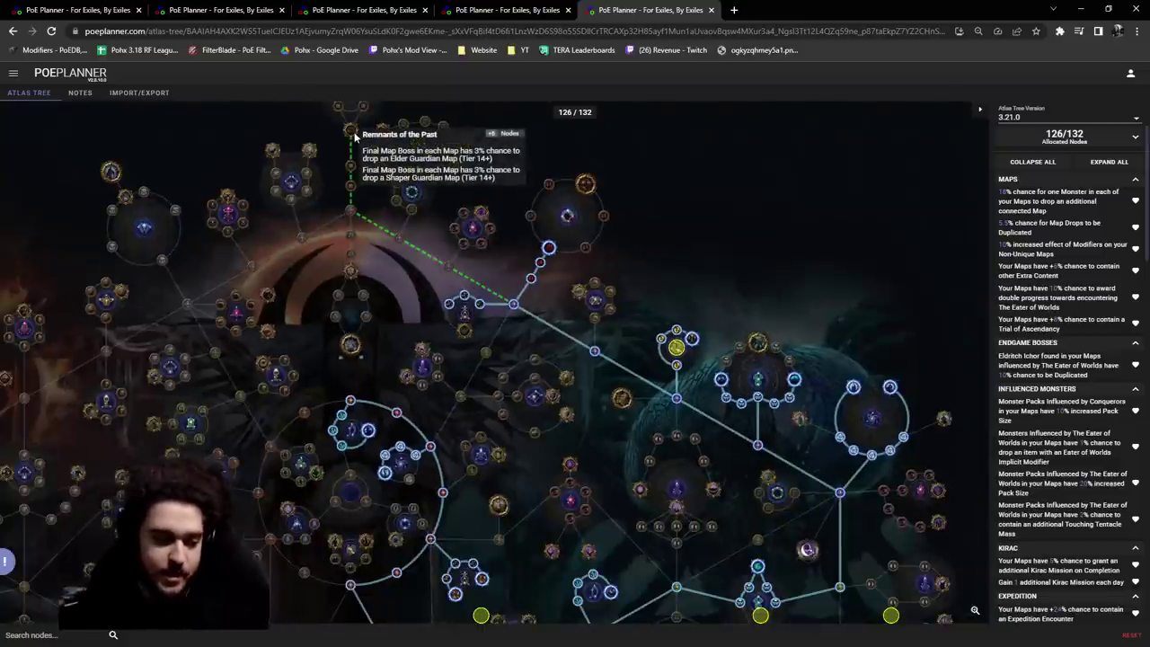
left_click_drag(355, 135, 602, 376)
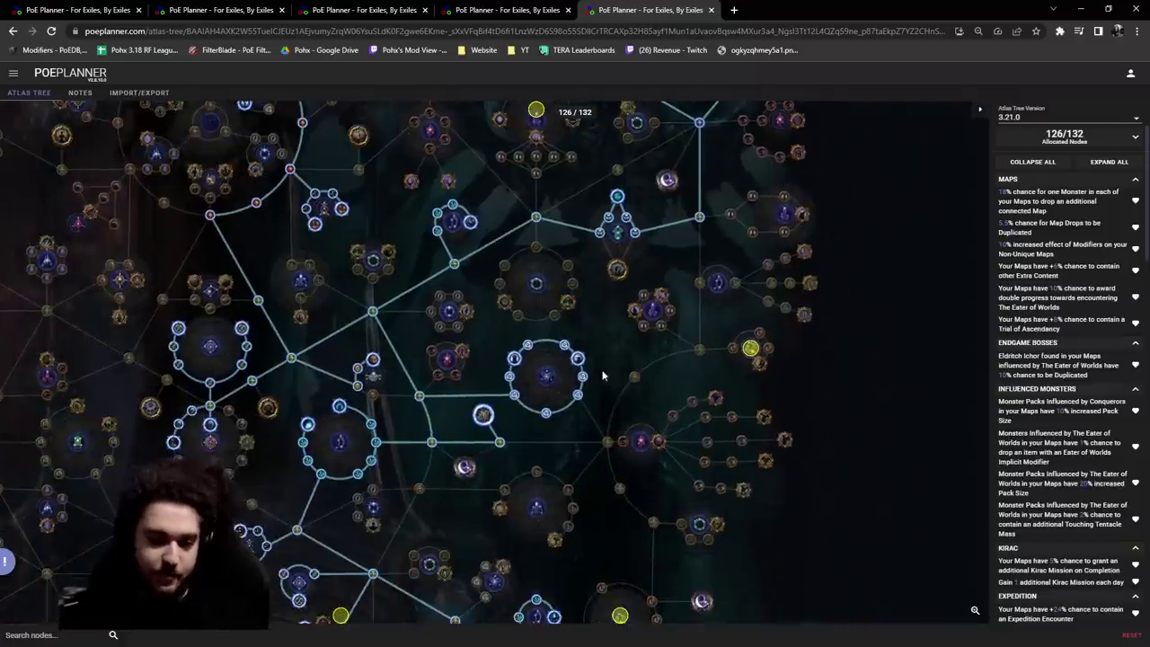
left_click_drag(494, 185, 520, 424)
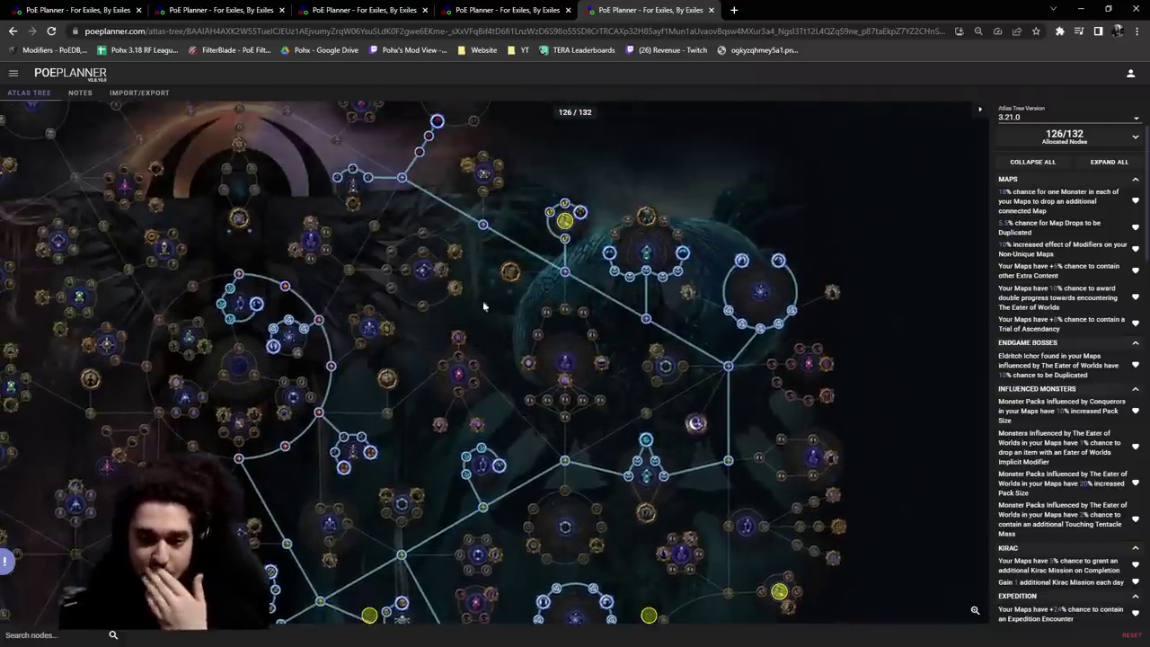
left_click_drag(627, 195, 536, 125)
scroll(816, 306, "down", 3)
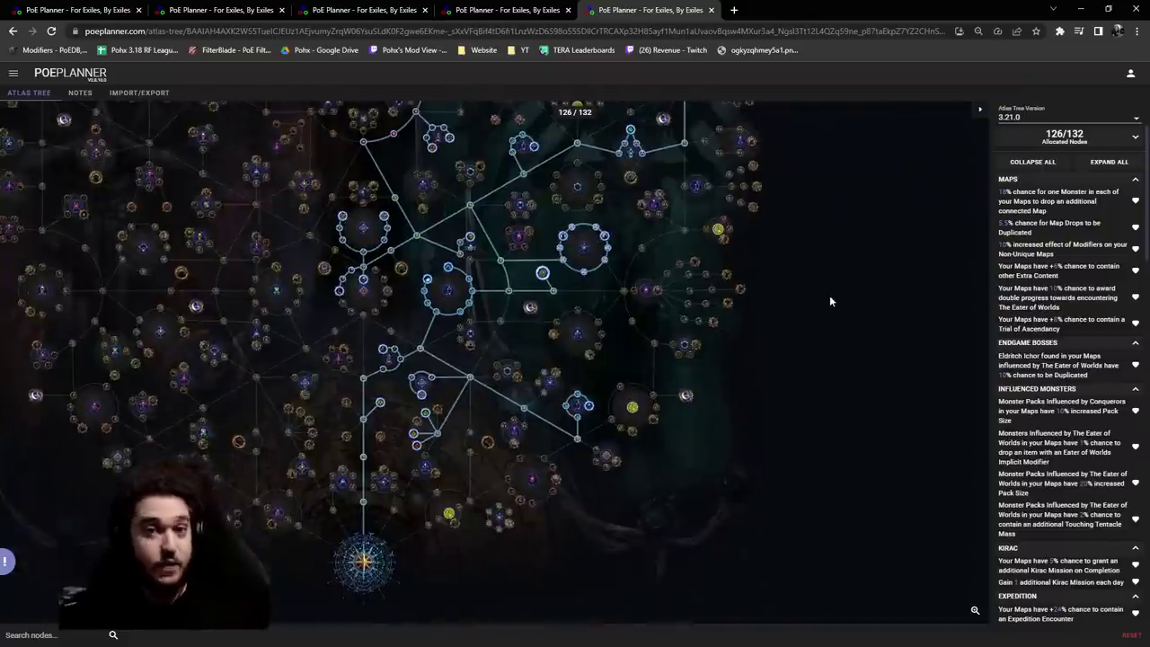
key("shift+F10")
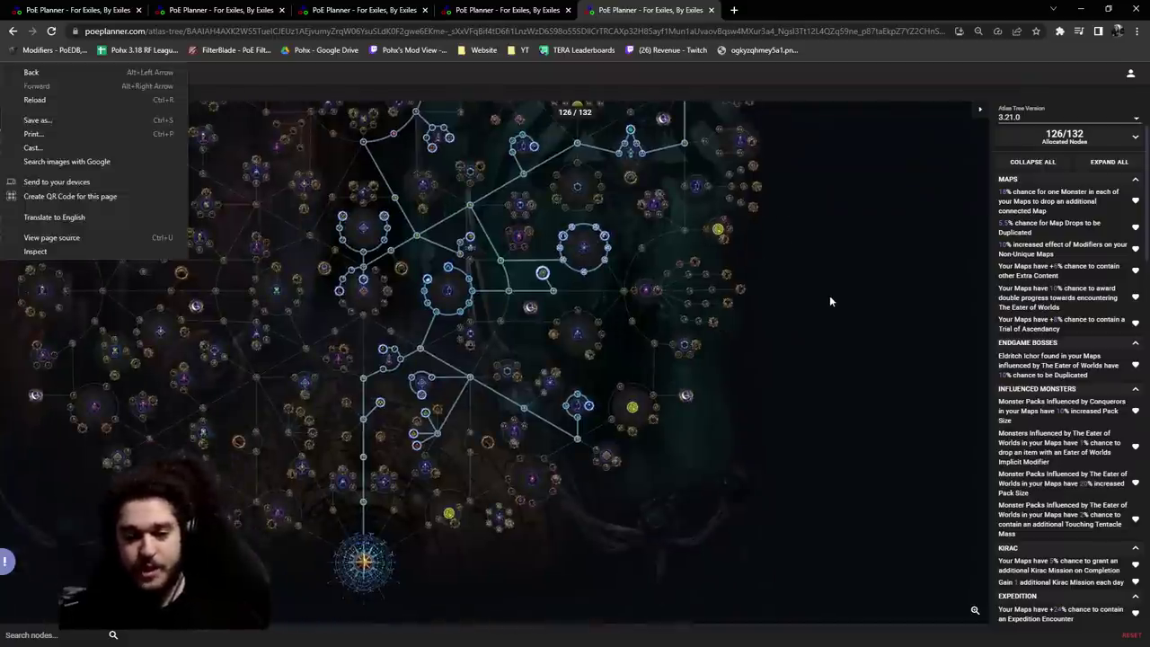
key("Escape")
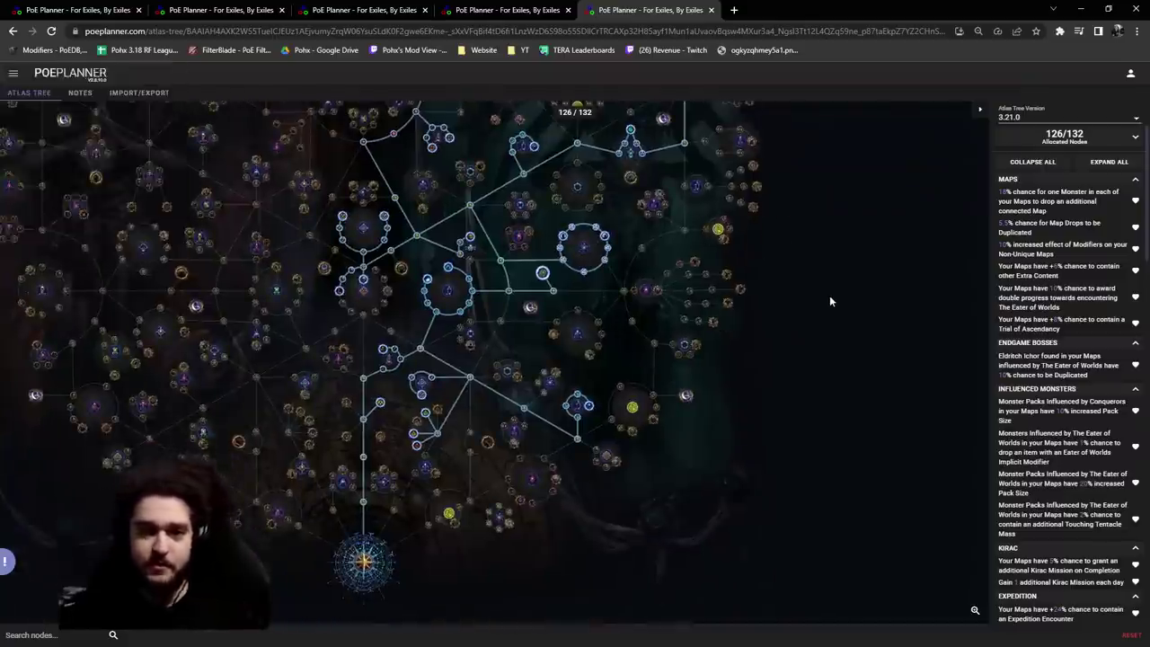
Step: Inspect the fifth plan's ring-shaped middle Expedition cluster and read its Distinguished Demolitionist node
scroll(829, 282, "up", 1)
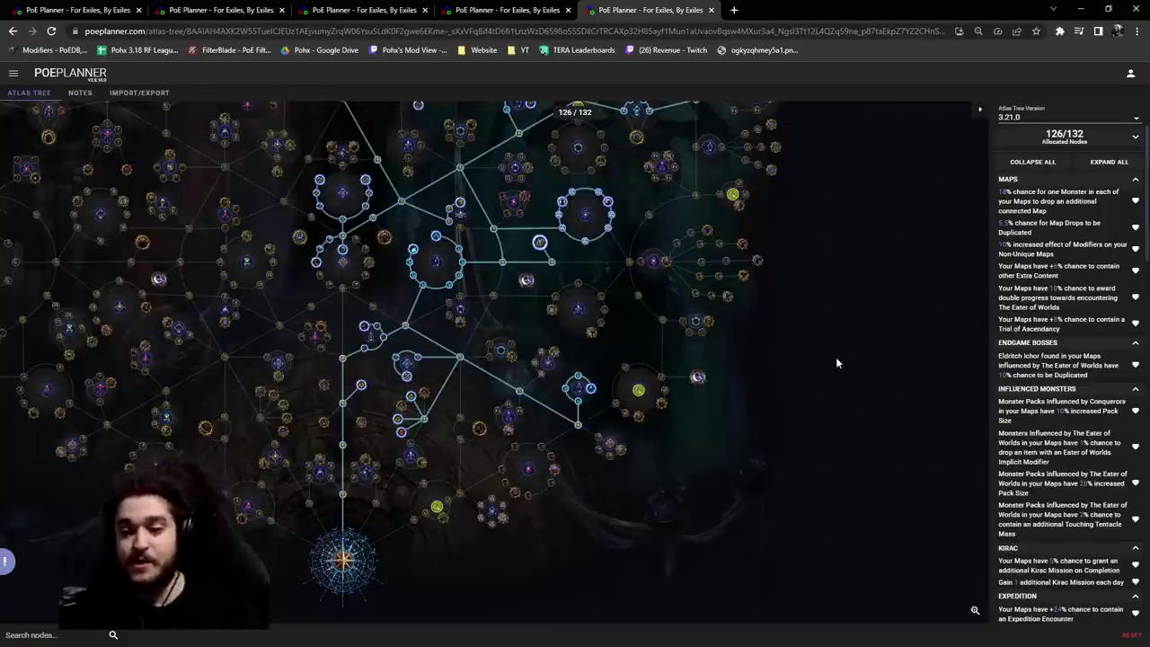
scroll(836, 363, "up", 1)
left_click_drag(835, 363, 885, 533)
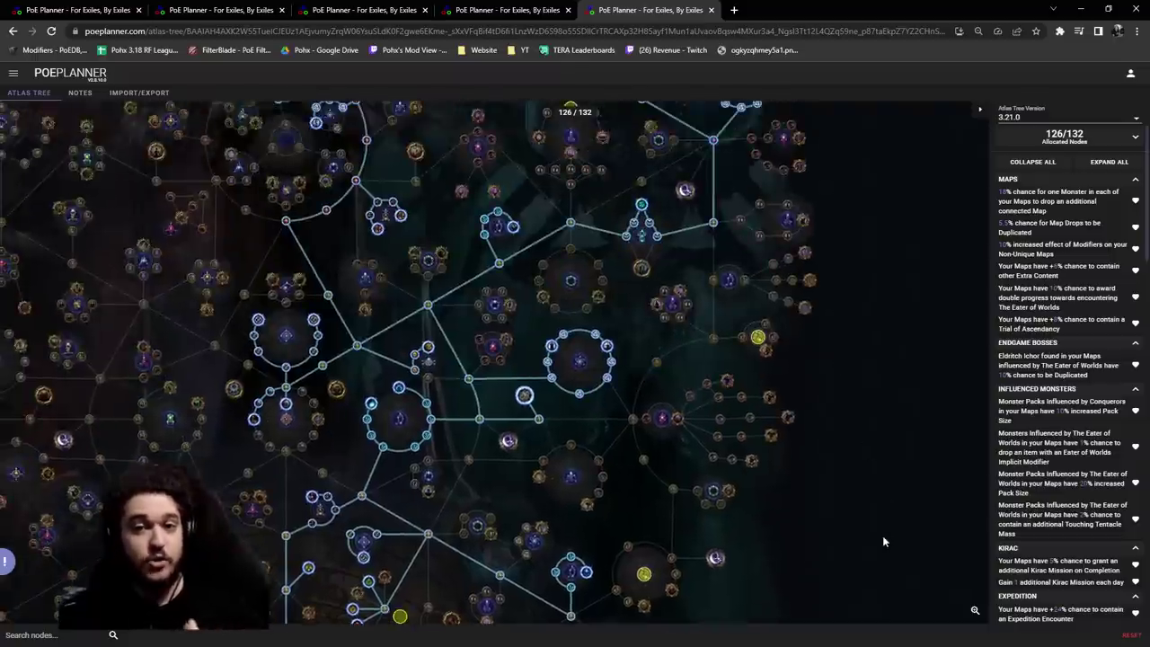
left_click_drag(849, 444, 816, 380)
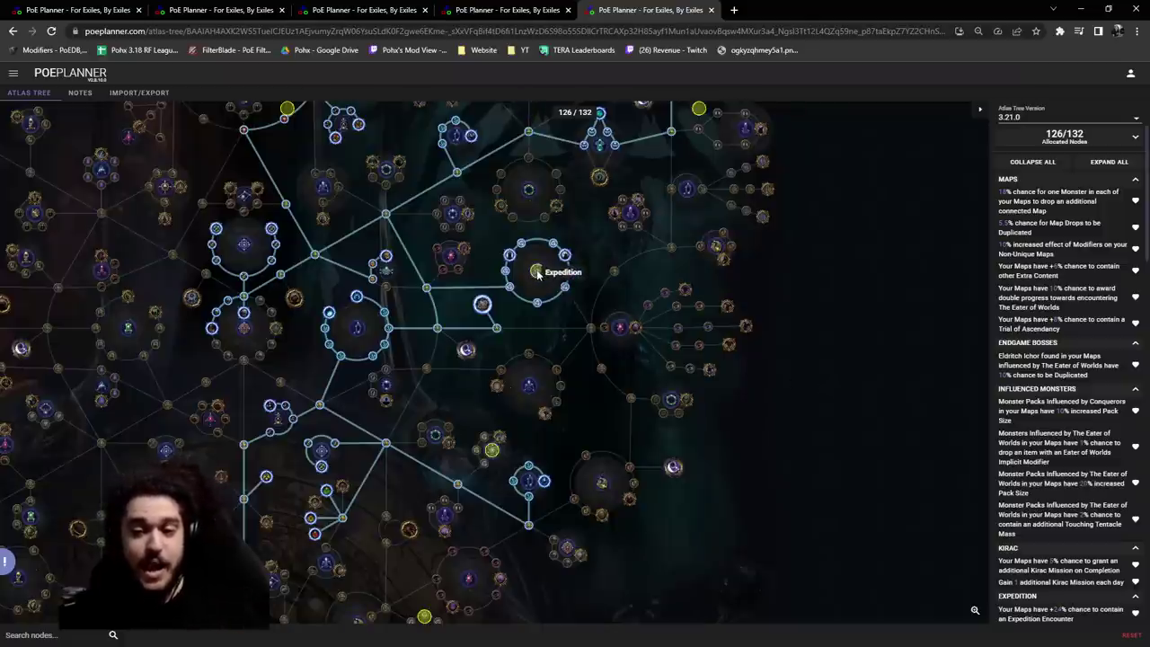
scroll(538, 275, "up", 2)
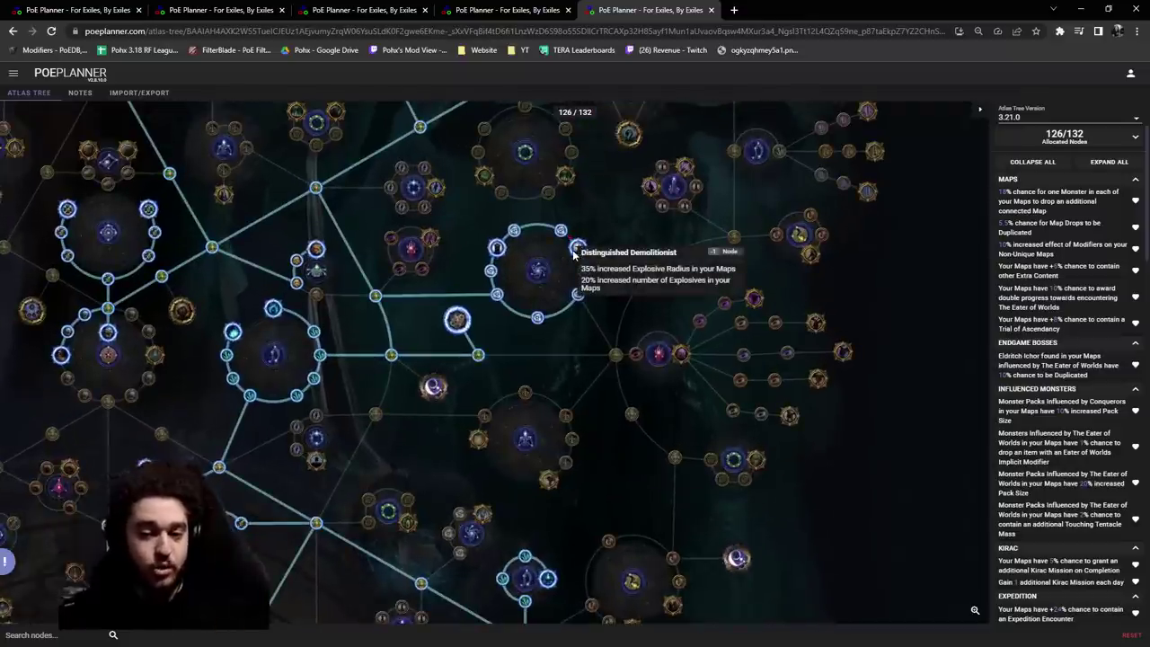
scroll(573, 256, "down", 2)
scroll(847, 387, "up", 1)
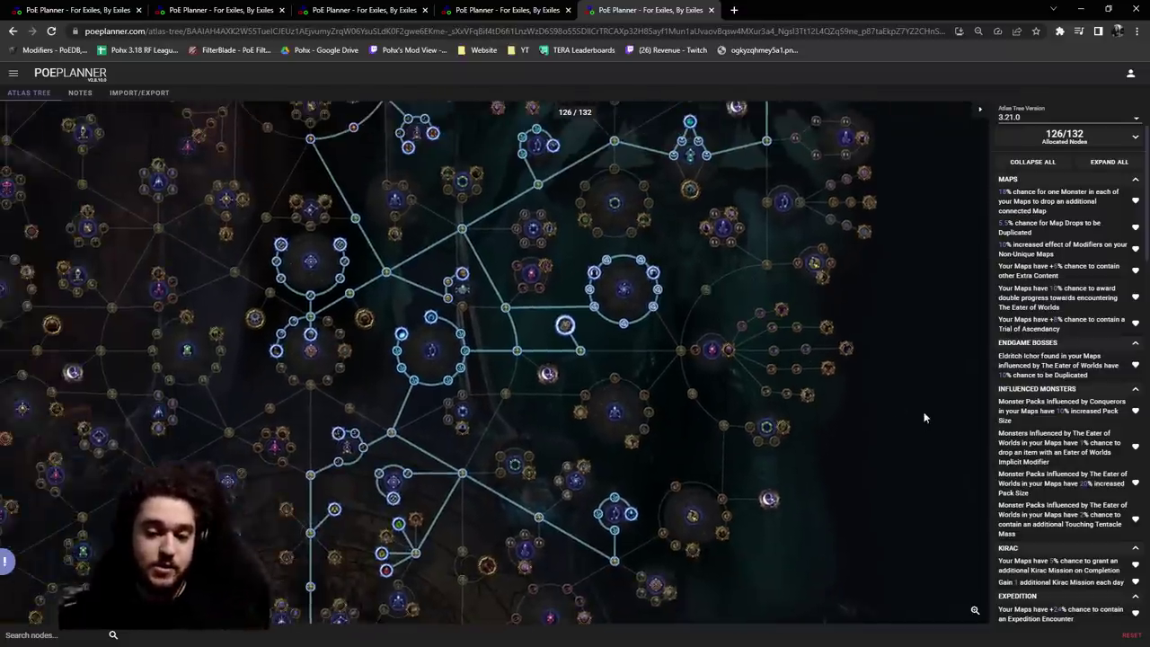
left_click_drag(702, 251, 588, 231)
scroll(642, 290, "down", 1)
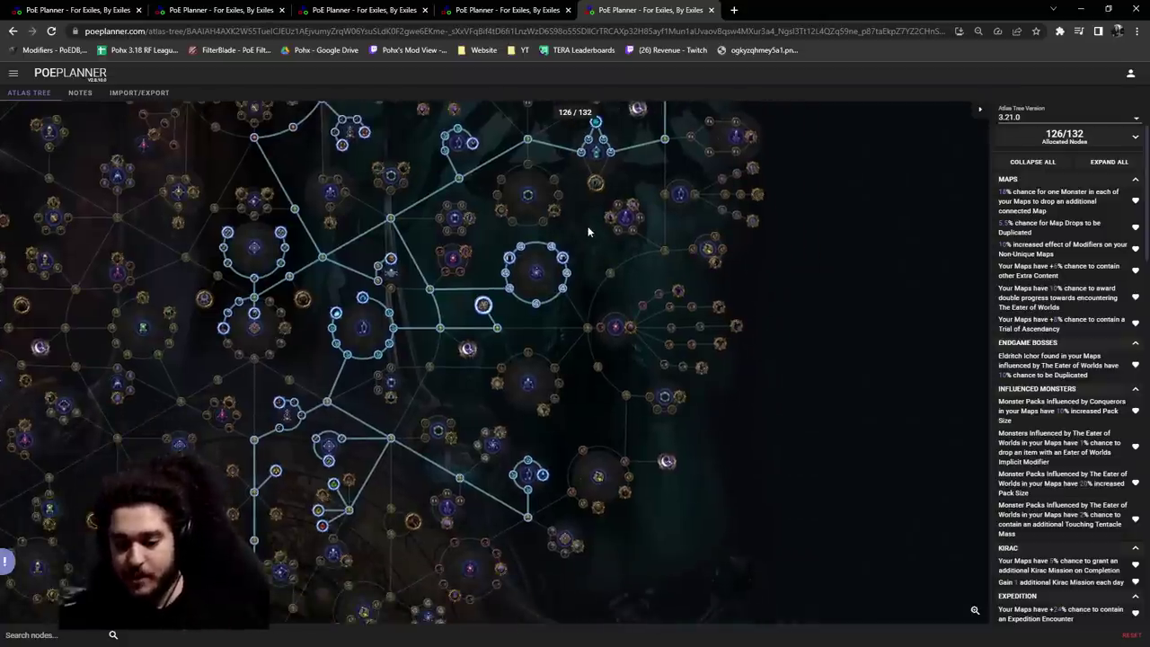
left_click_drag(588, 232, 589, 372)
scroll(596, 358, "down", 2)
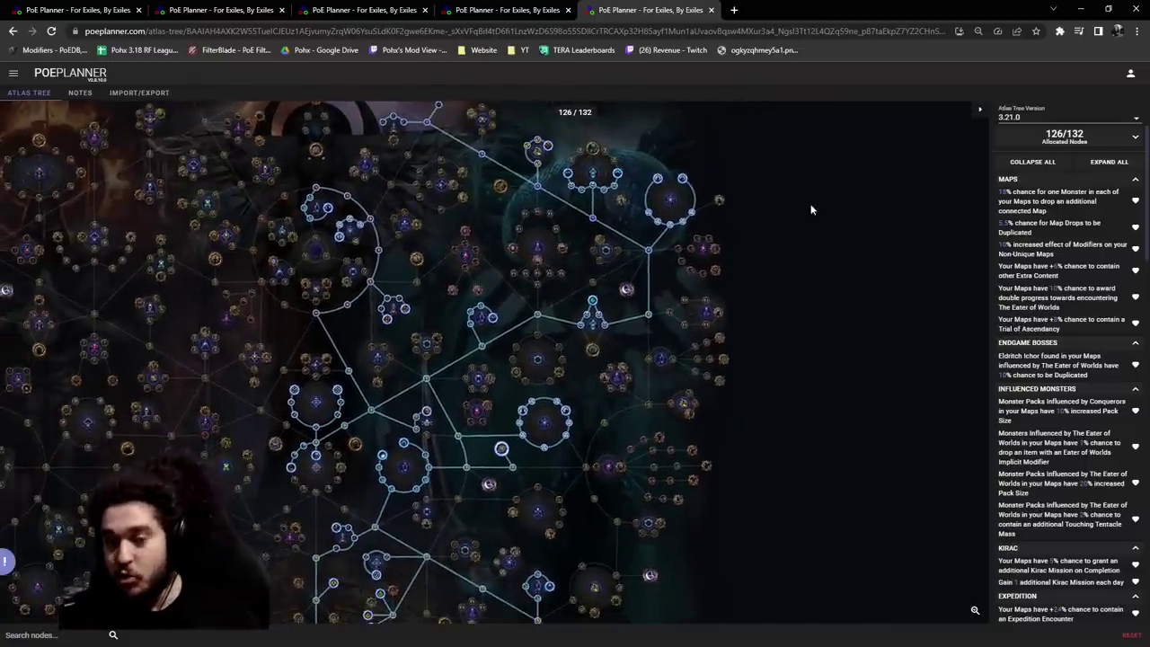
left_click_drag(804, 211, 862, 219)
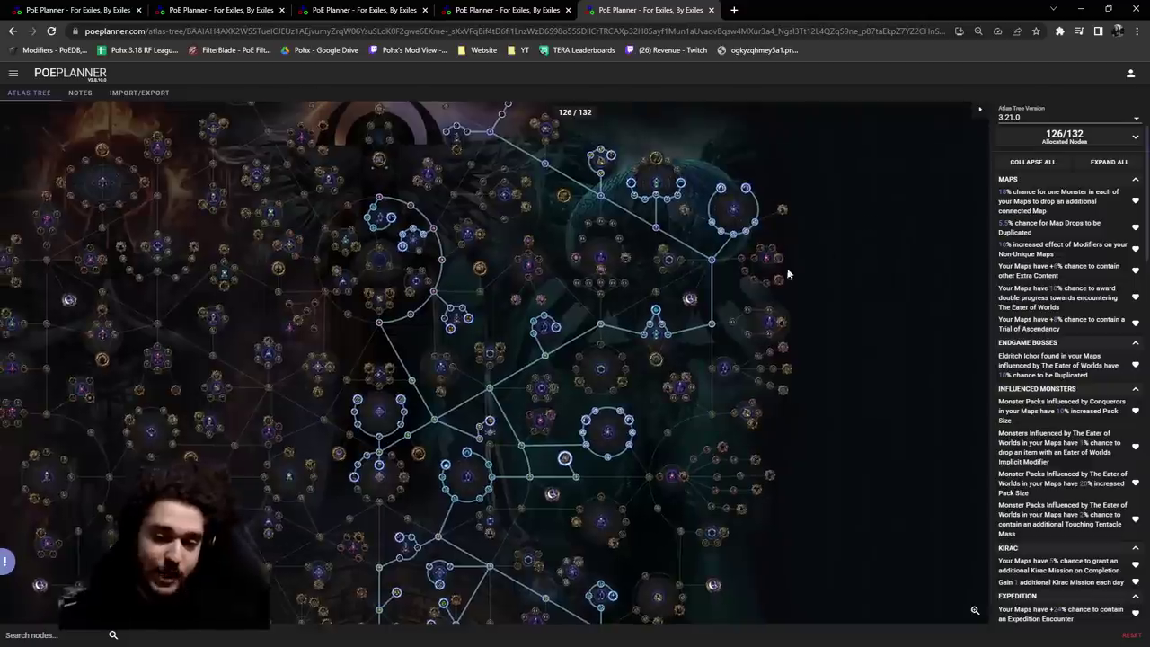
Step: Allocate the Eldritch Gateway beside the fifth plan's right-hand path and its connected gateway on the tree's left side
scroll(717, 283, "up", 2)
left_click_drag(716, 291, 628, 334)
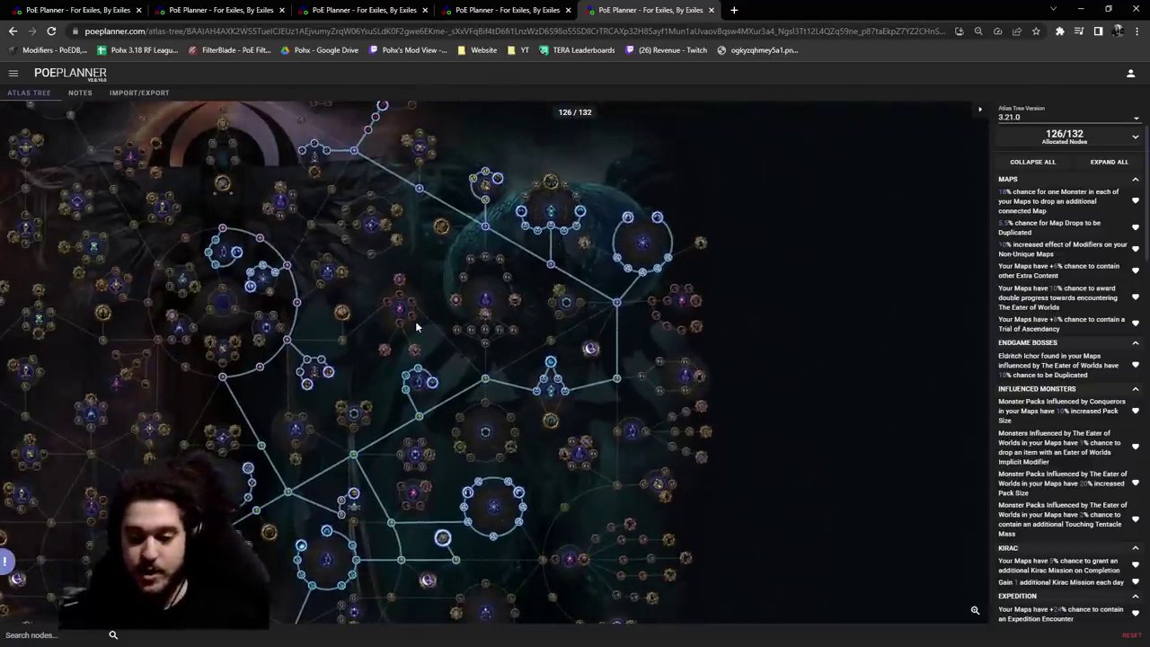
scroll(404, 336, "up", 2)
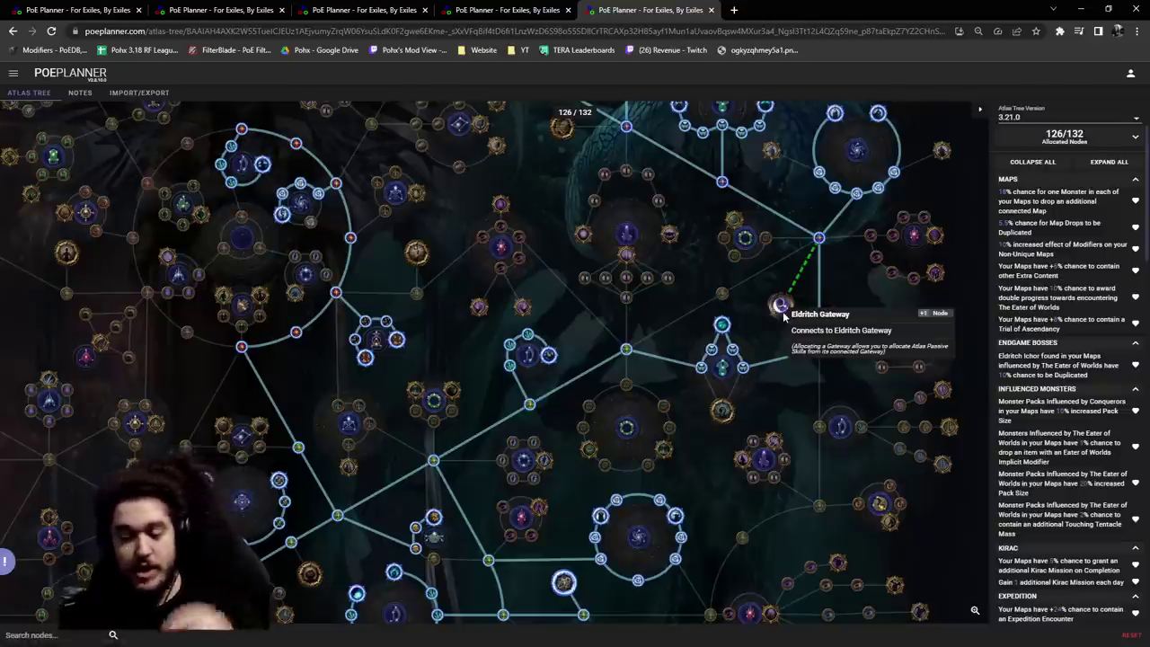
left_click(781, 307)
left_click(782, 310)
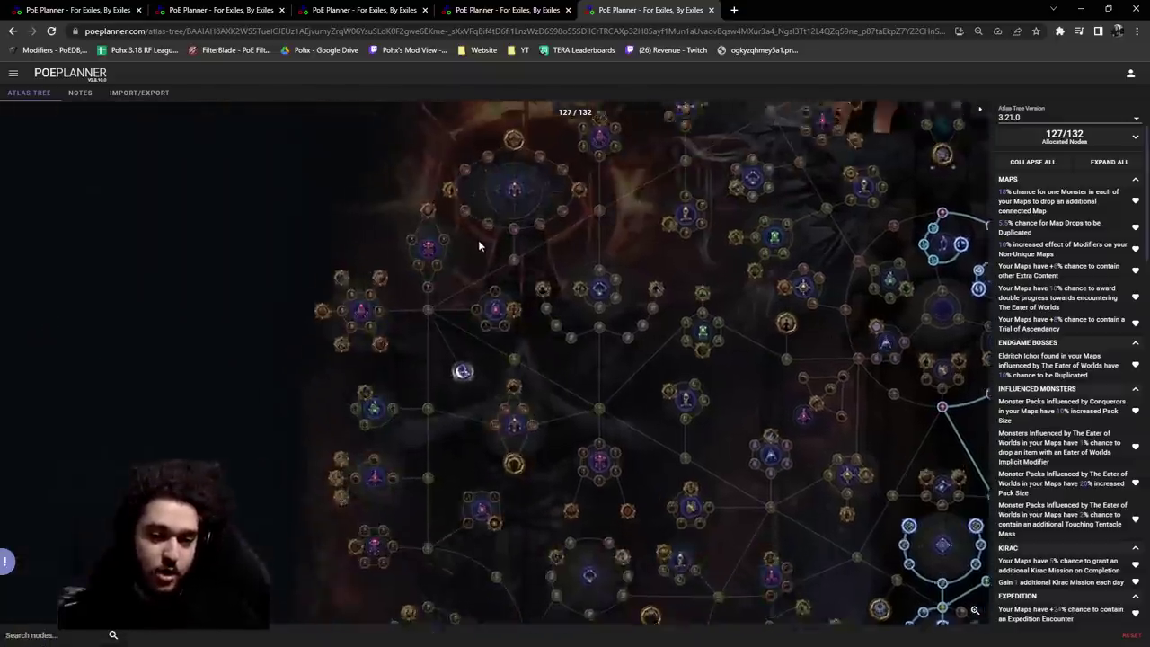
left_click(422, 357)
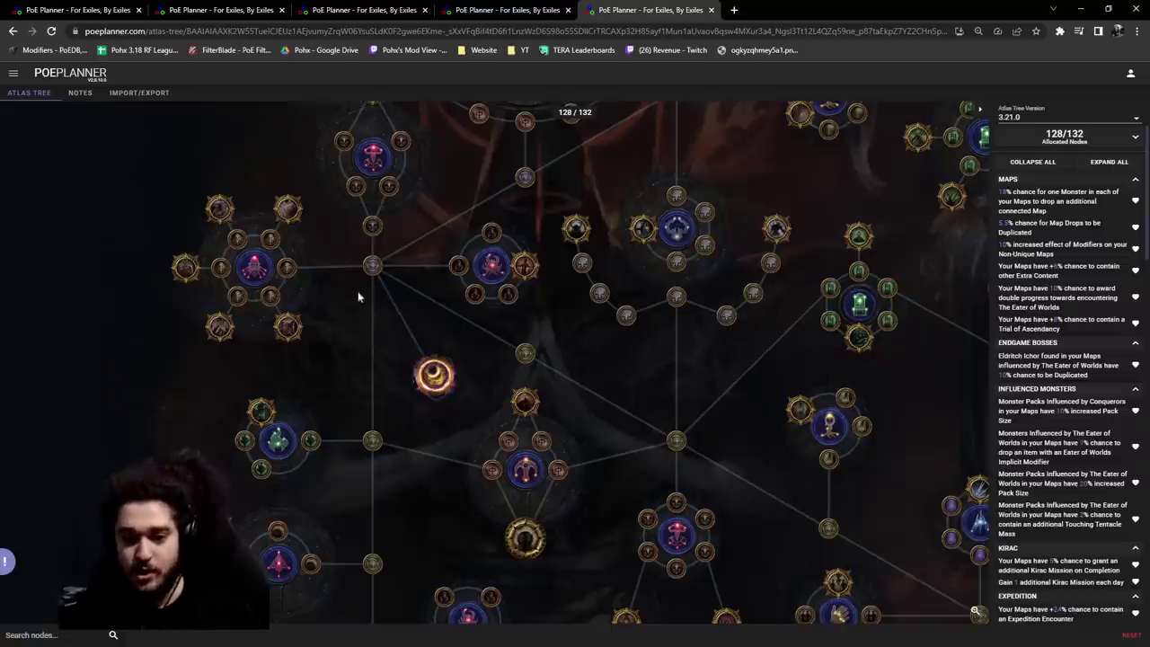
Step: Allocate the junction above the left-side gateway and the path to the two upper notables of the adjoining outermost cluster
left_click(372, 265)
left_click(281, 258)
left_click(288, 209)
left_click(220, 209)
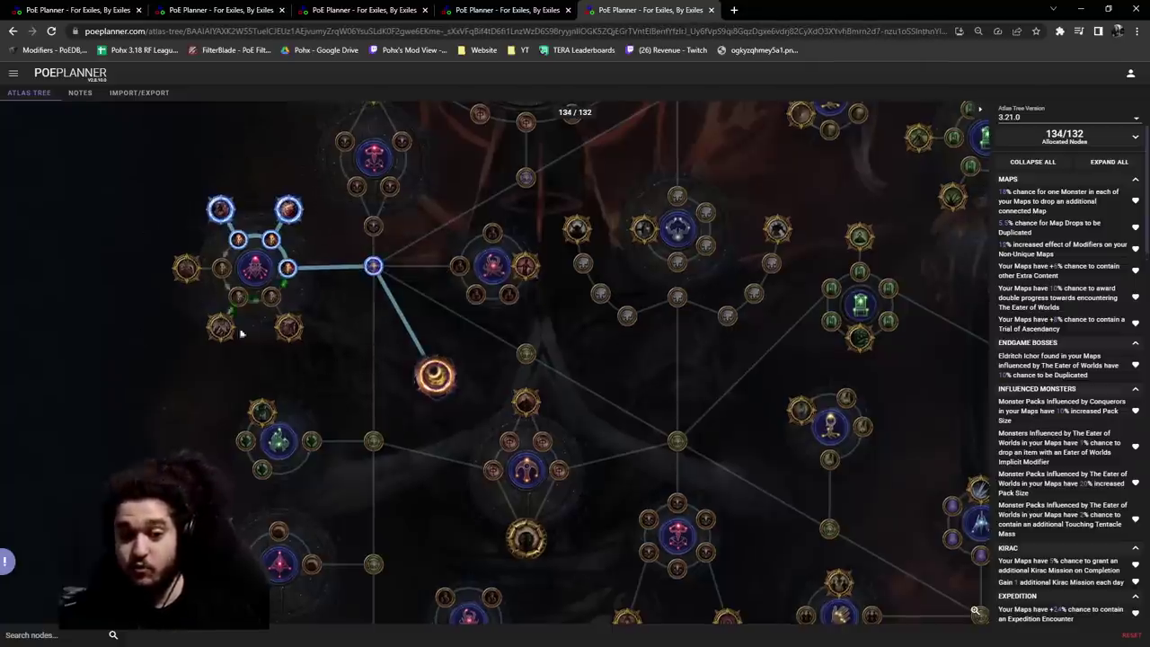
Step: Deallocate the left-side cluster, its junction and both Eldritch Gateways
scroll(387, 288, "down", 1)
left_click(376, 269)
left_click(427, 358)
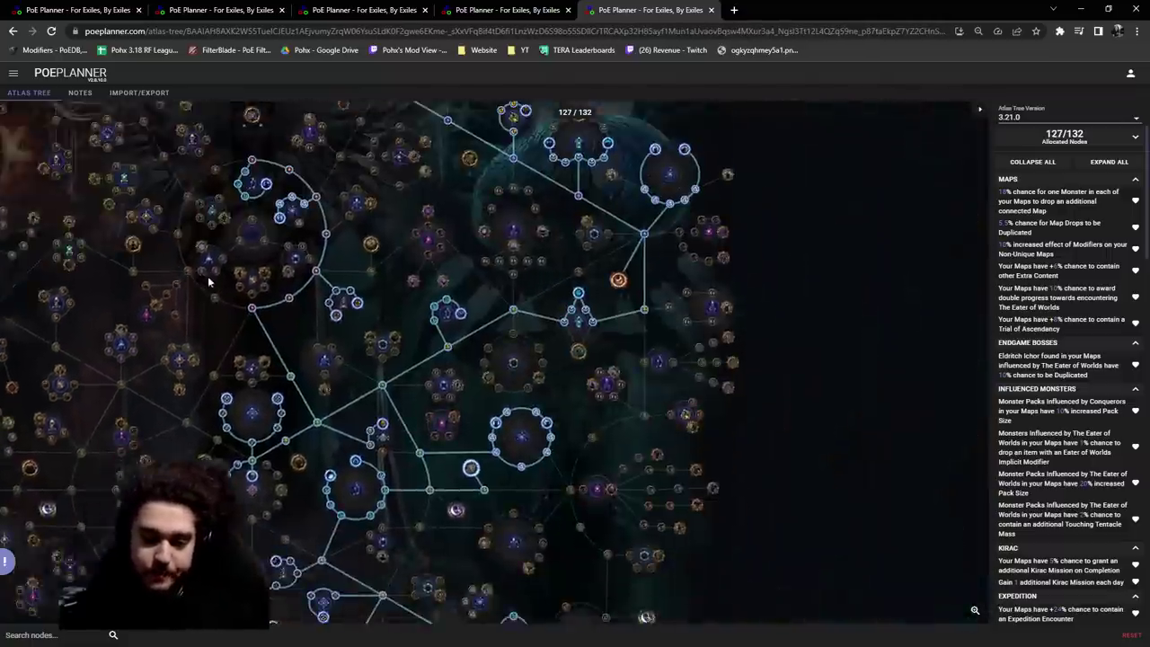
left_click(661, 267)
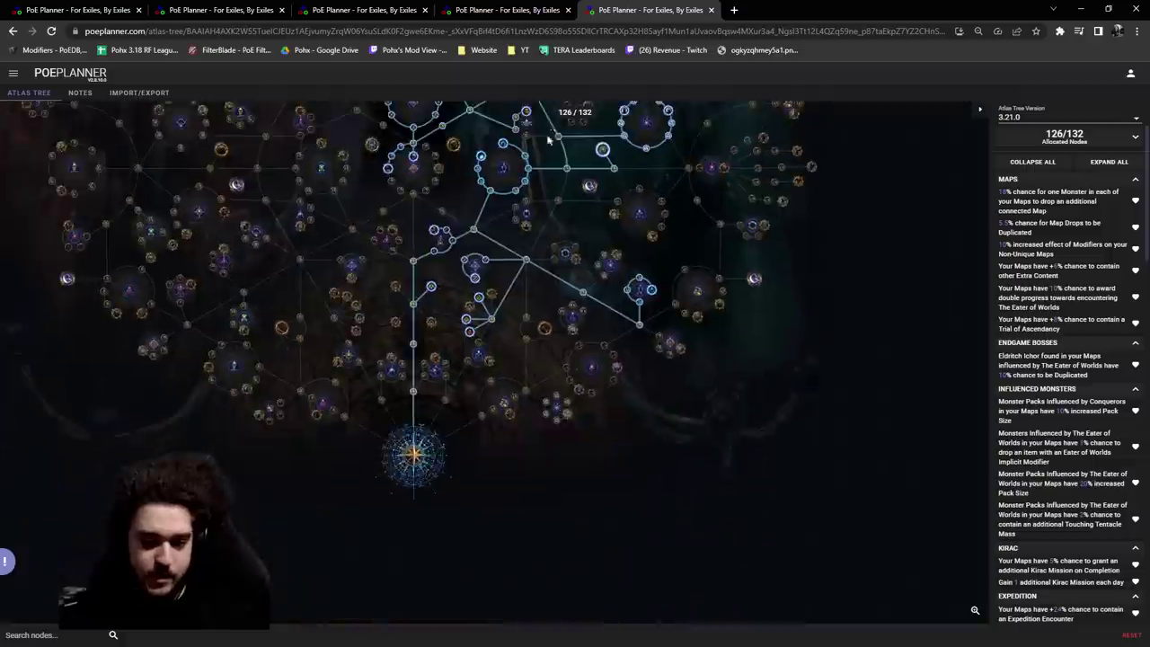
Step: Read the allocated encounter-blocking nodes Fungal Remission, Secular Focus and Ethics Review near the start of the fifth plan
scroll(394, 348, "up", 3)
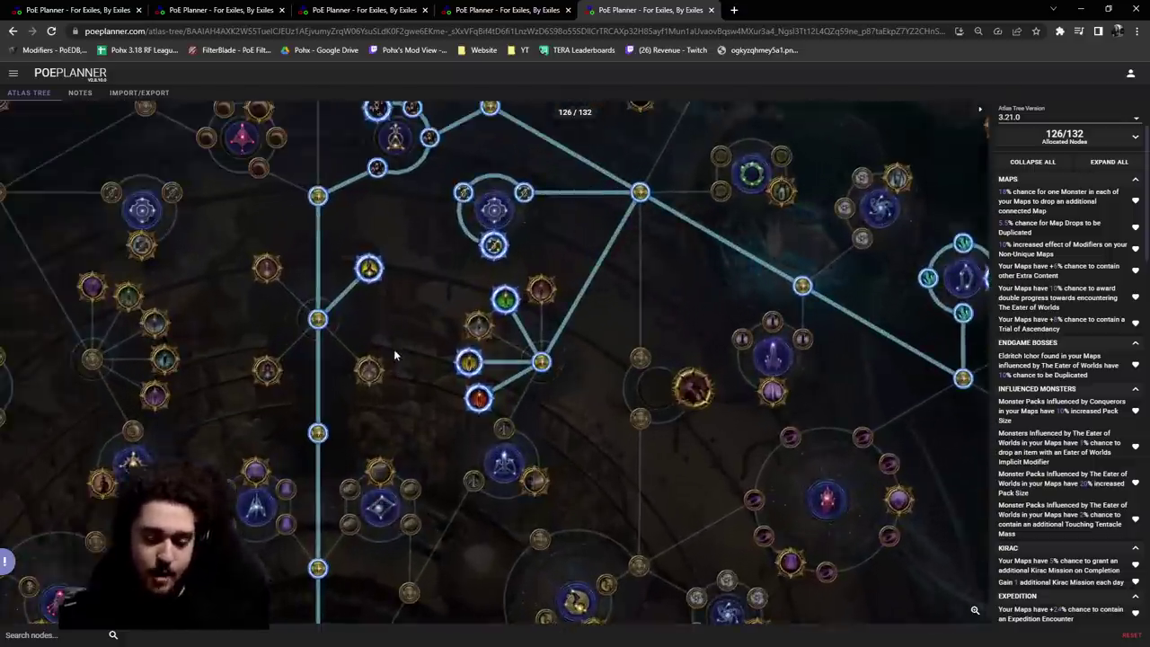
left_click_drag(706, 310, 637, 271)
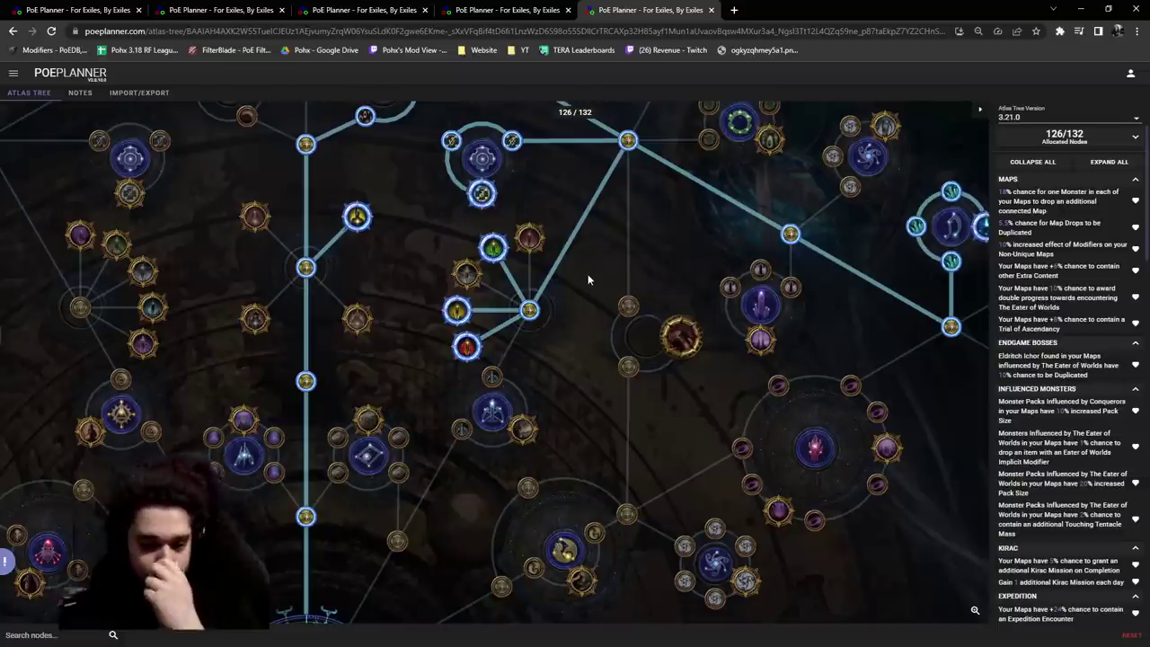
scroll(589, 280, "up", 1)
mouse_move(432, 353)
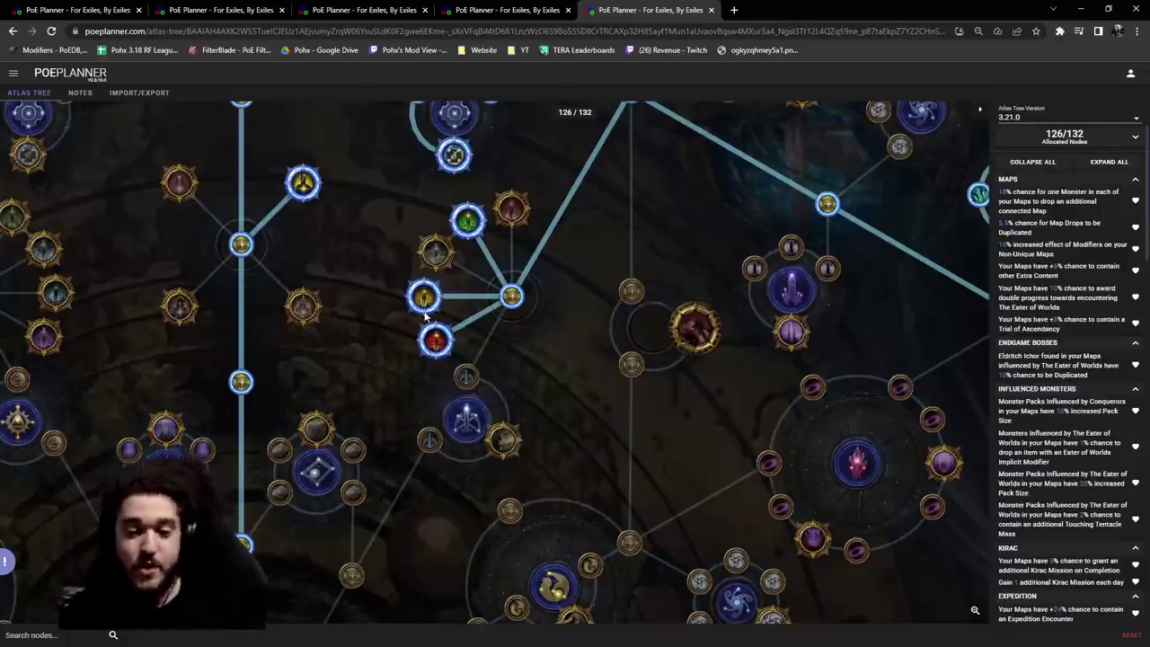
scroll(423, 303, "up", 1)
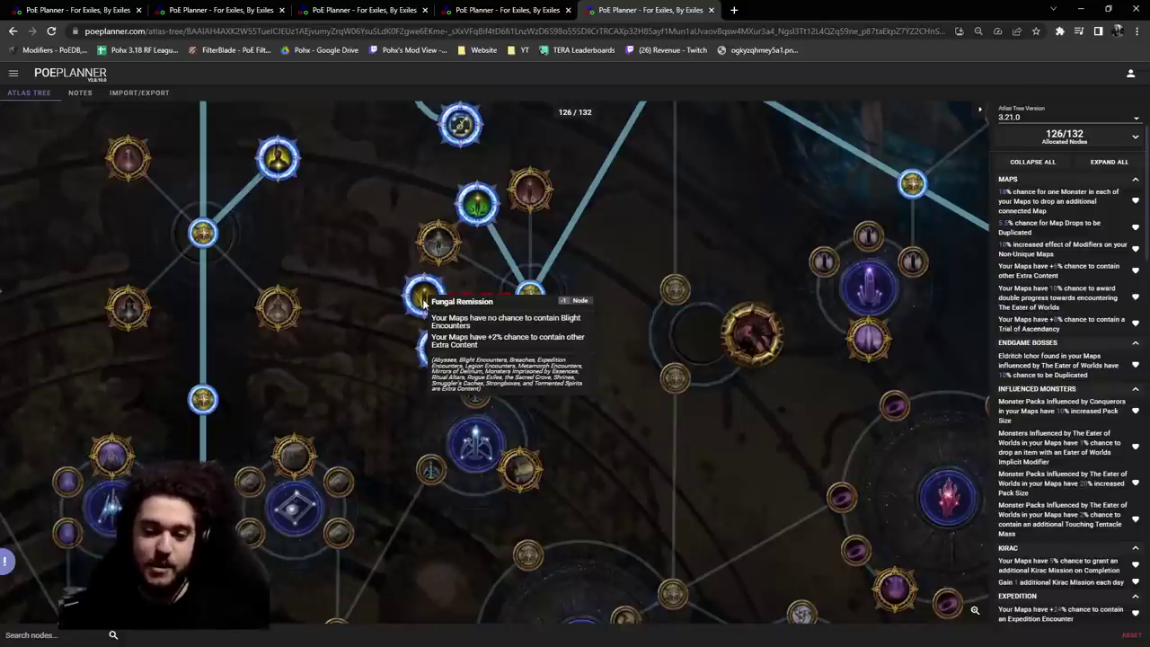
scroll(423, 303, "down", 1)
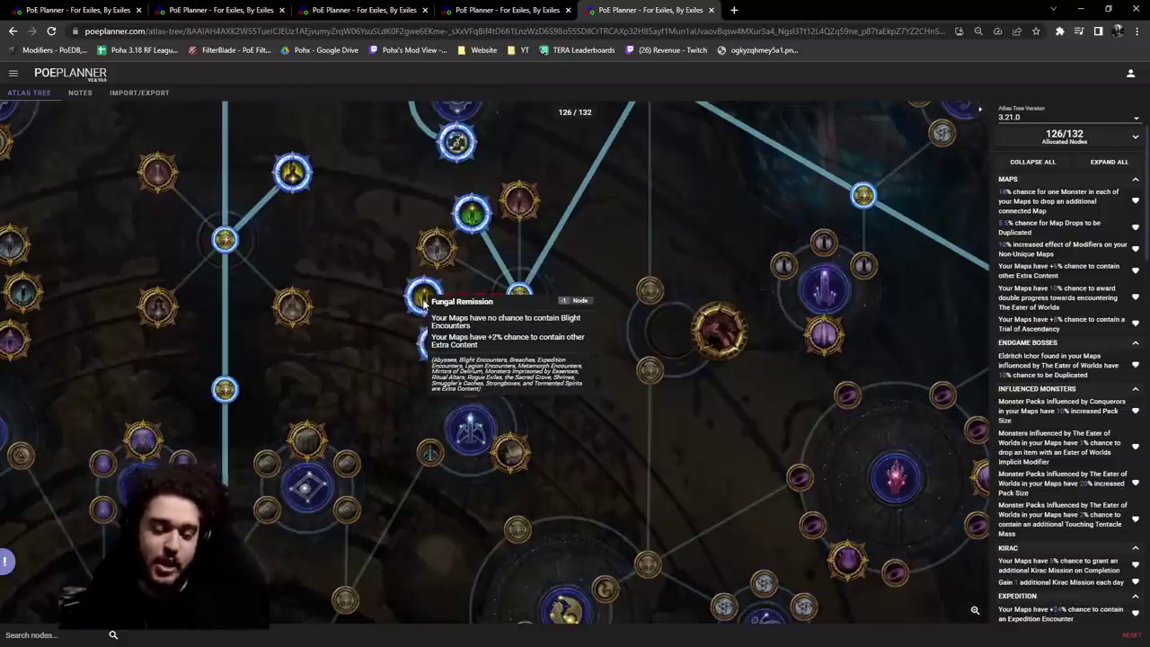
left_click(423, 300)
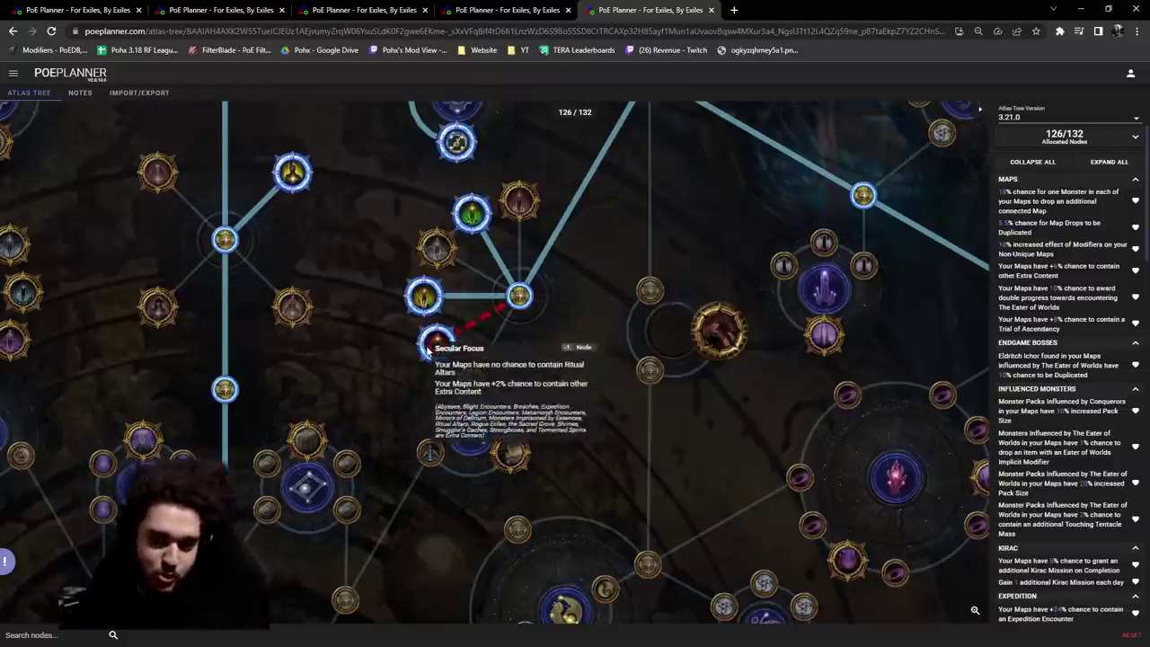
left_click(428, 350)
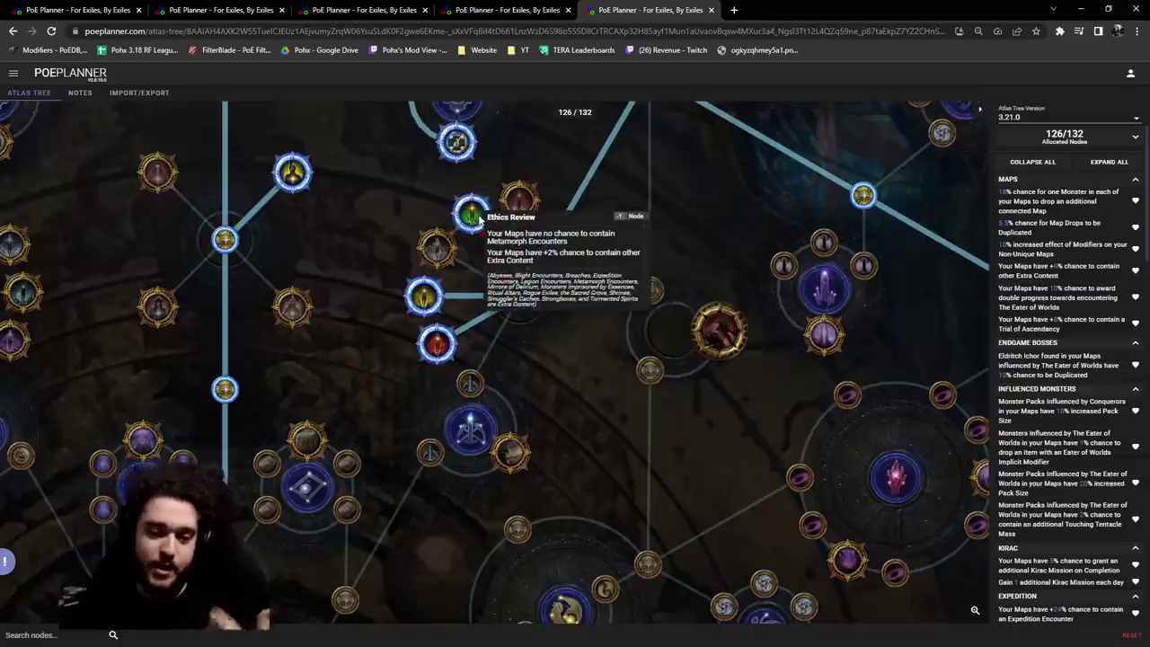
Step: Examine the allocated clusters around the encounter-blocking nodes and reread Ethics Review and Secular Focus
scroll(584, 305, "down", 3)
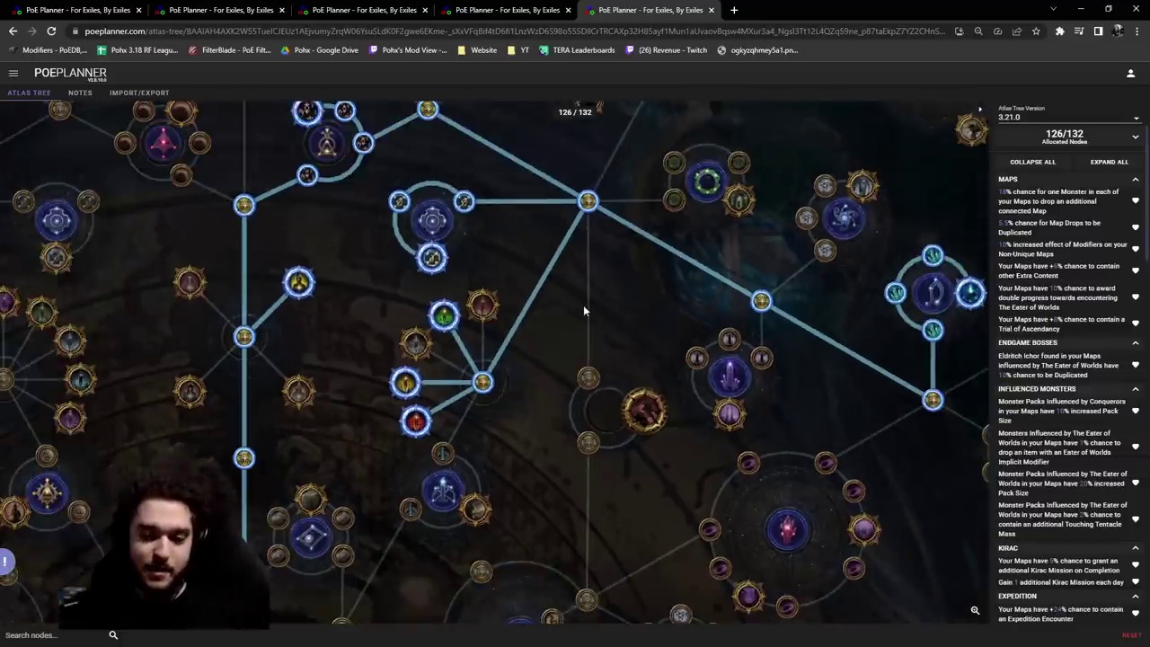
scroll(584, 305, "up", 1)
scroll(591, 299, "down", 2)
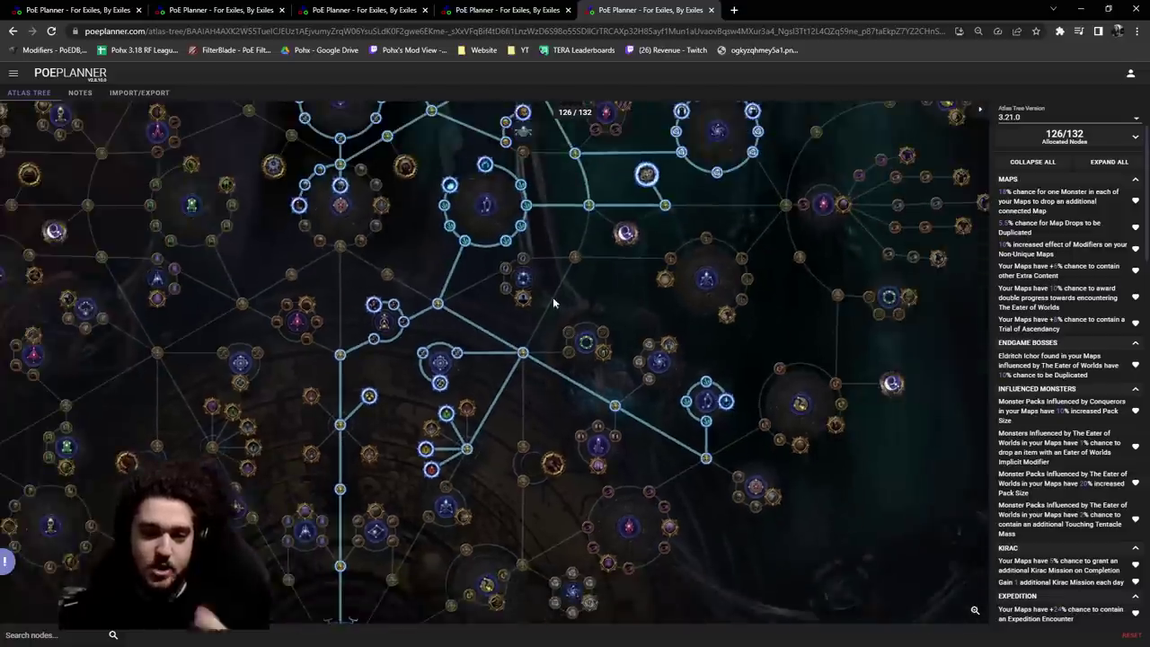
scroll(549, 298, "up", 3)
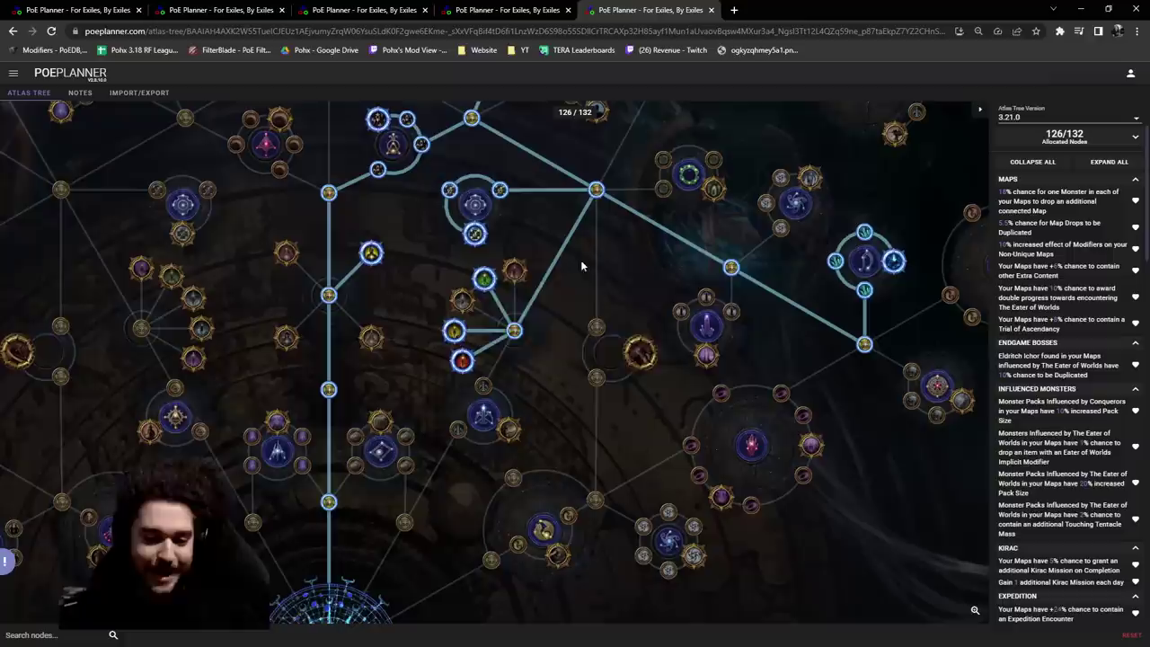
mouse_move(483, 276)
scroll(539, 252, "down", 3)
scroll(437, 360, "up", 1)
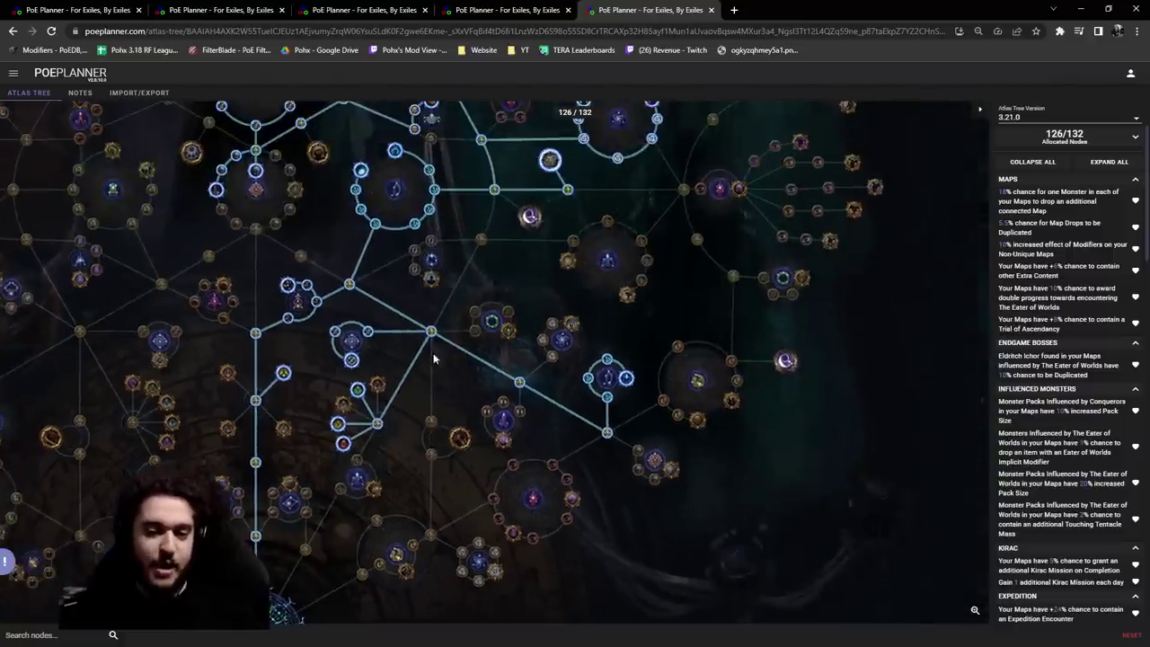
left_click_drag(611, 344, 598, 393)
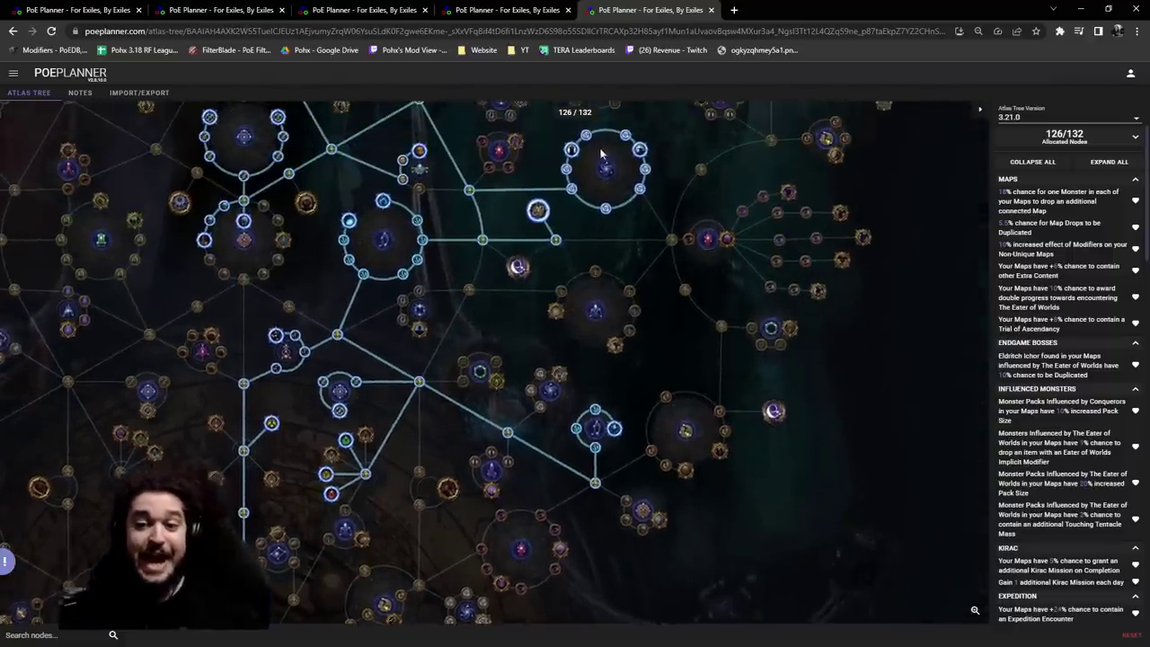
scroll(532, 305, "up", 5)
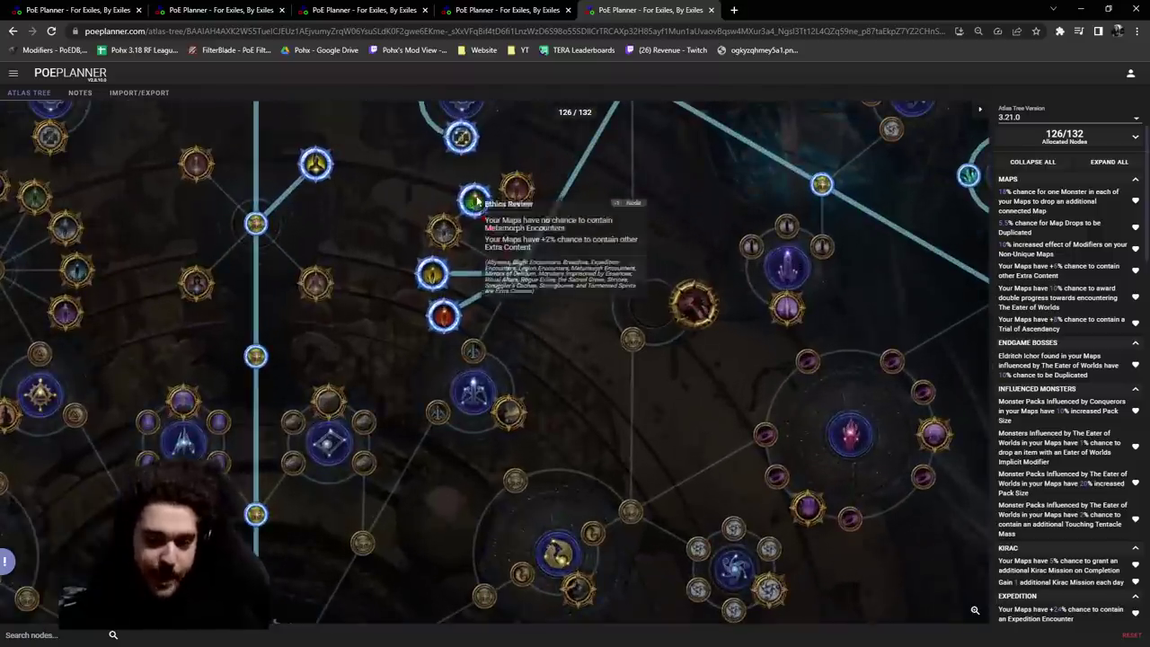
mouse_move(445, 324)
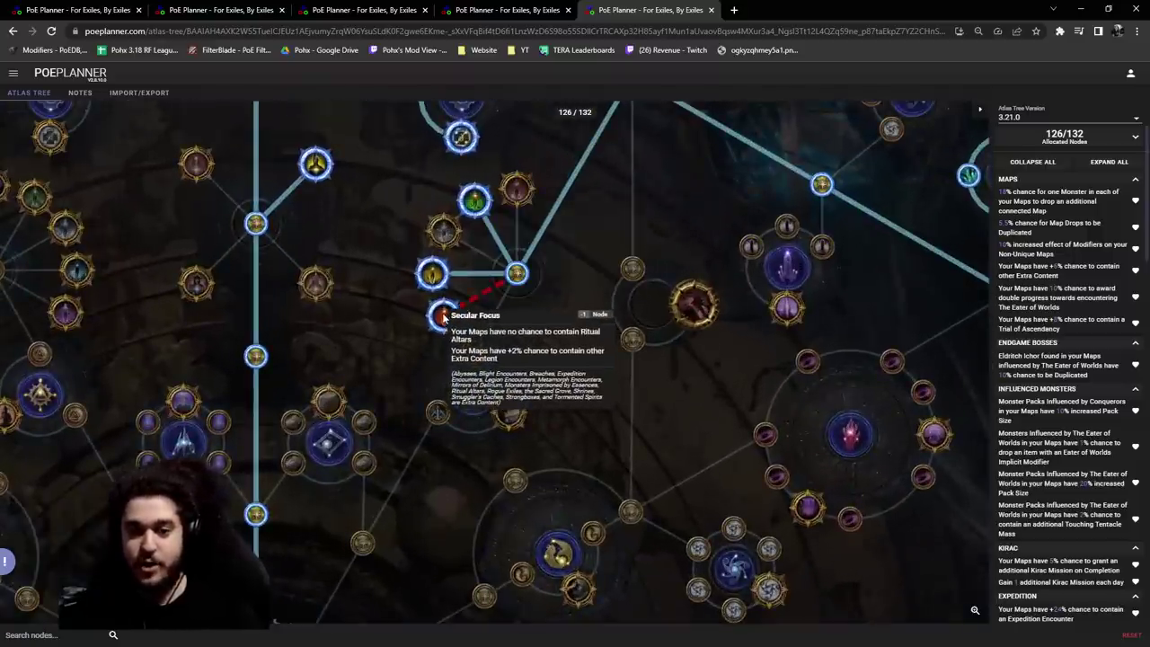
Step: Review the fifth plan's entire allocated path from the starting node up to the central arch
scroll(445, 322, "down", 3)
scroll(854, 297, "down", 4)
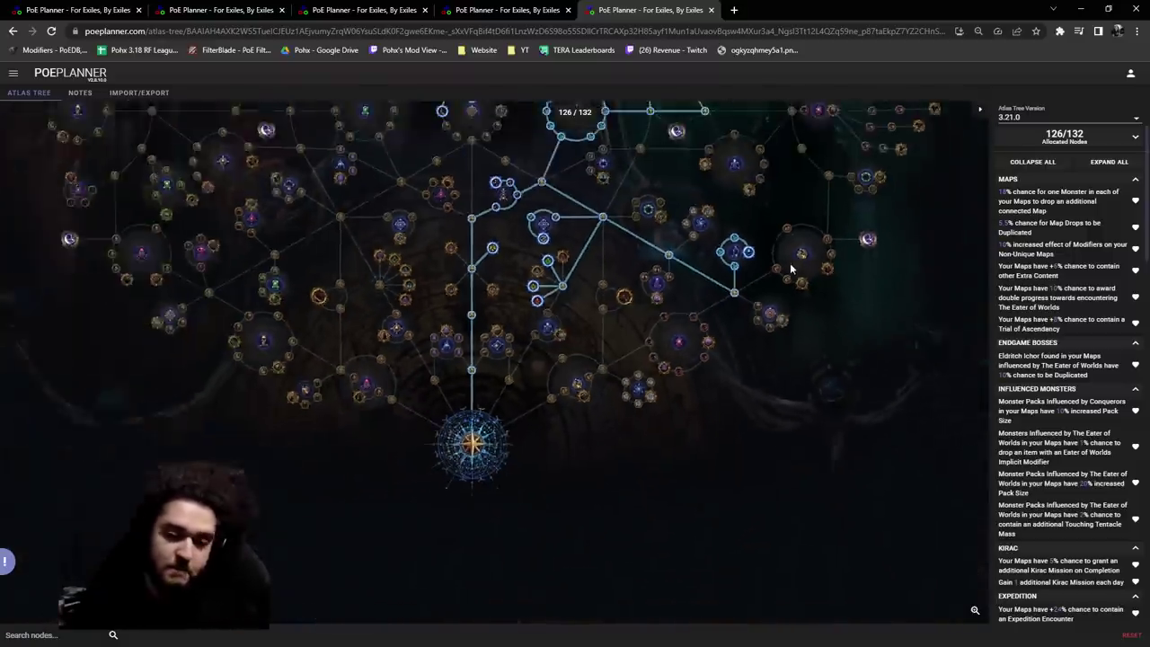
scroll(831, 367, "down", 4)
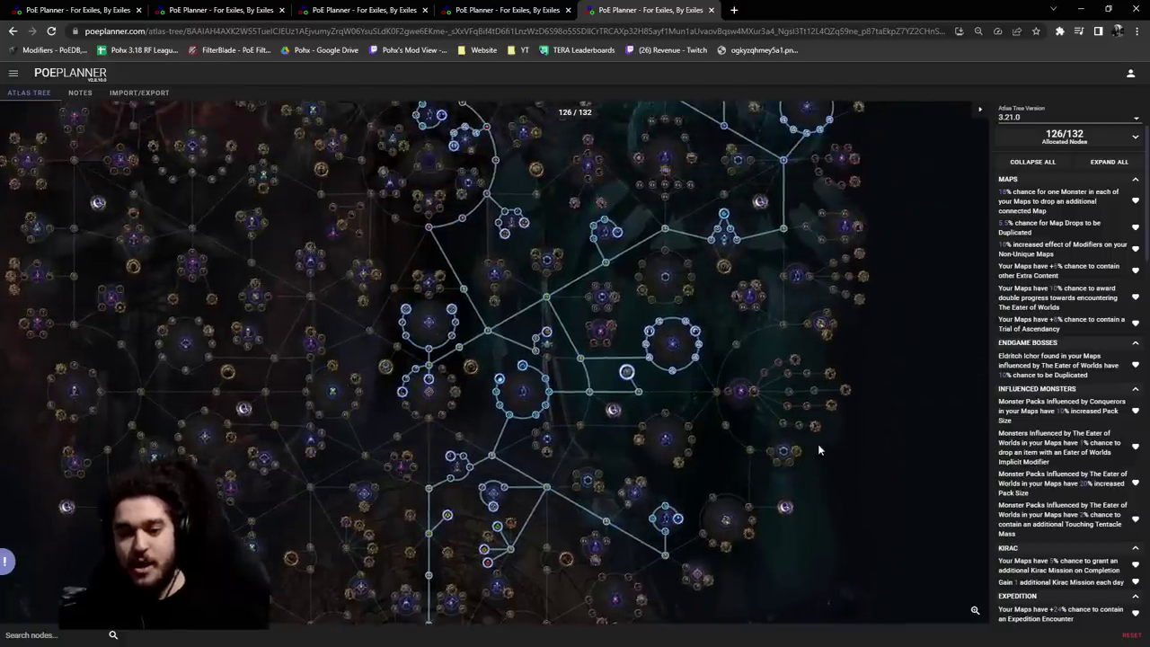
scroll(873, 365, "up", 2)
left_click_drag(871, 420, 821, 346)
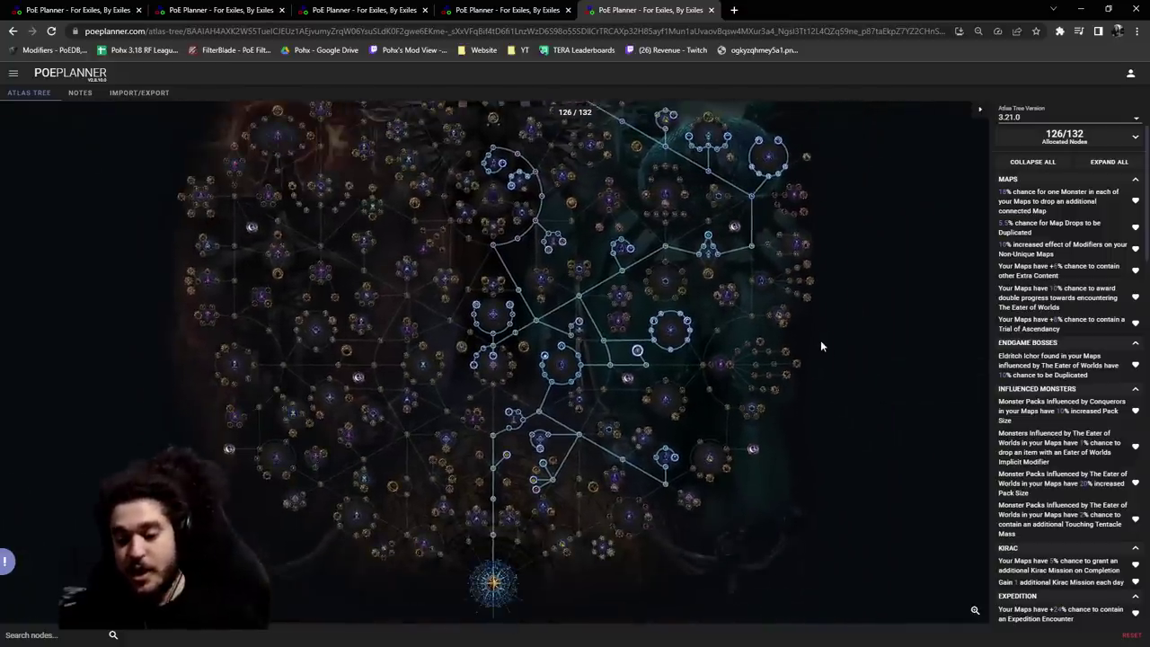
scroll(820, 340, "down", 1)
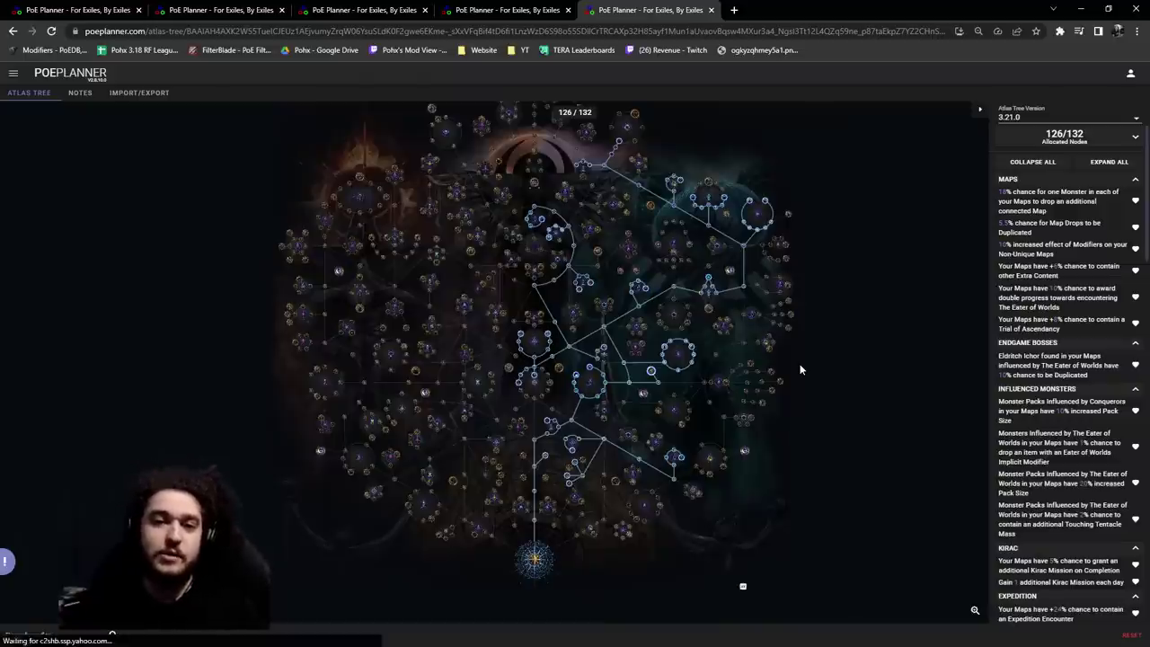